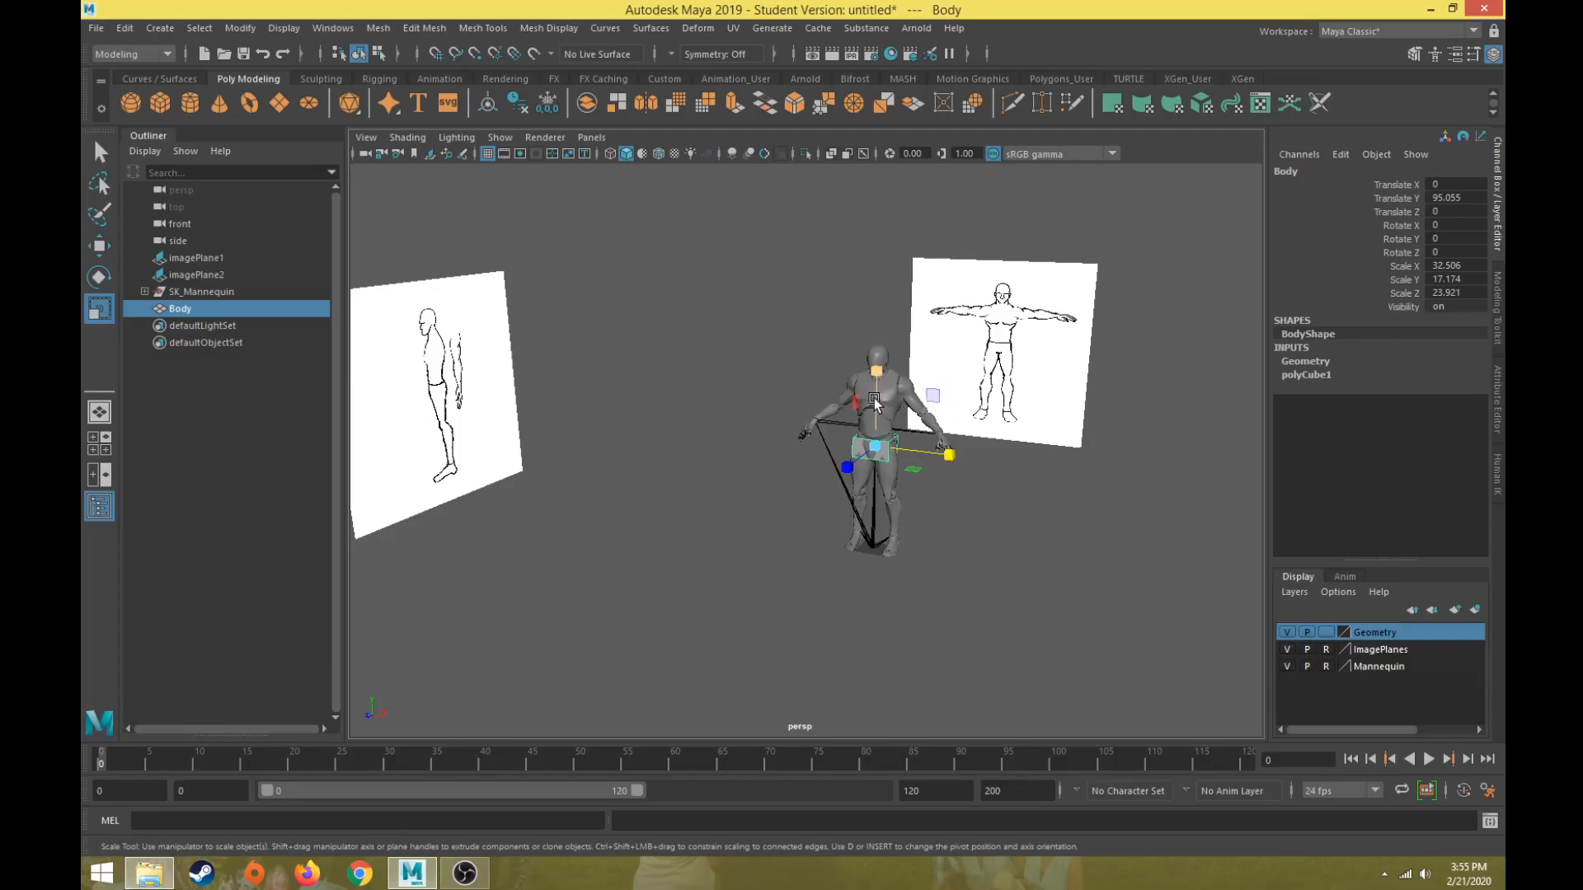
Step: Select the Body cube and hide the Mannequin display layer so the cube can be seen alone
{"action": "scroll", "coordinate": [861, 476], "scroll_direction": "up", "scroll_amount": 5}
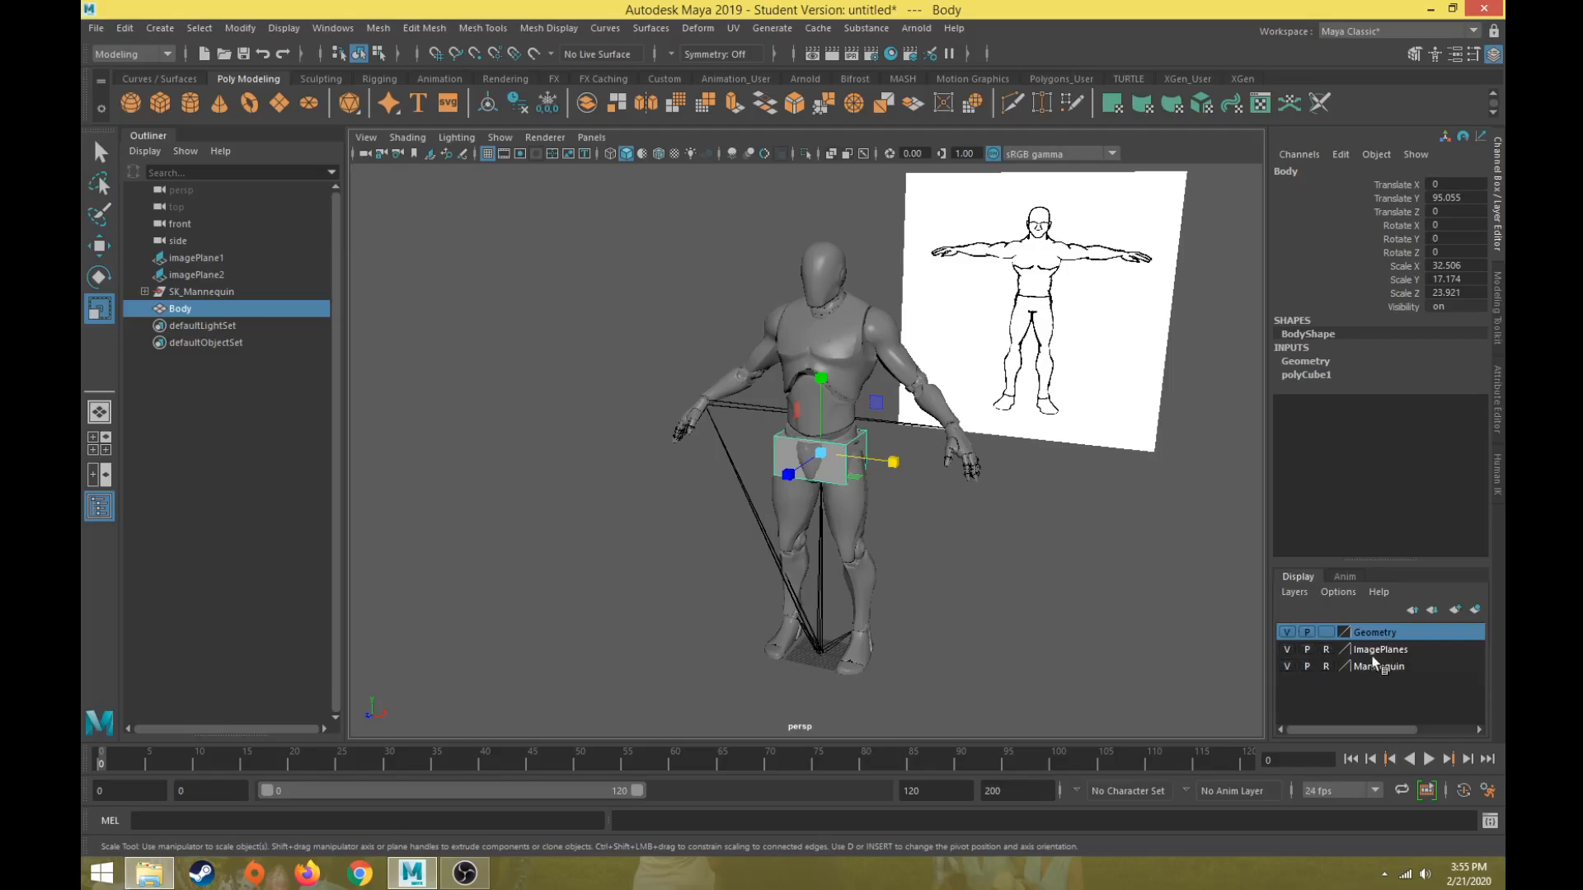
{"action": "left_click", "coordinate": [917, 533]}
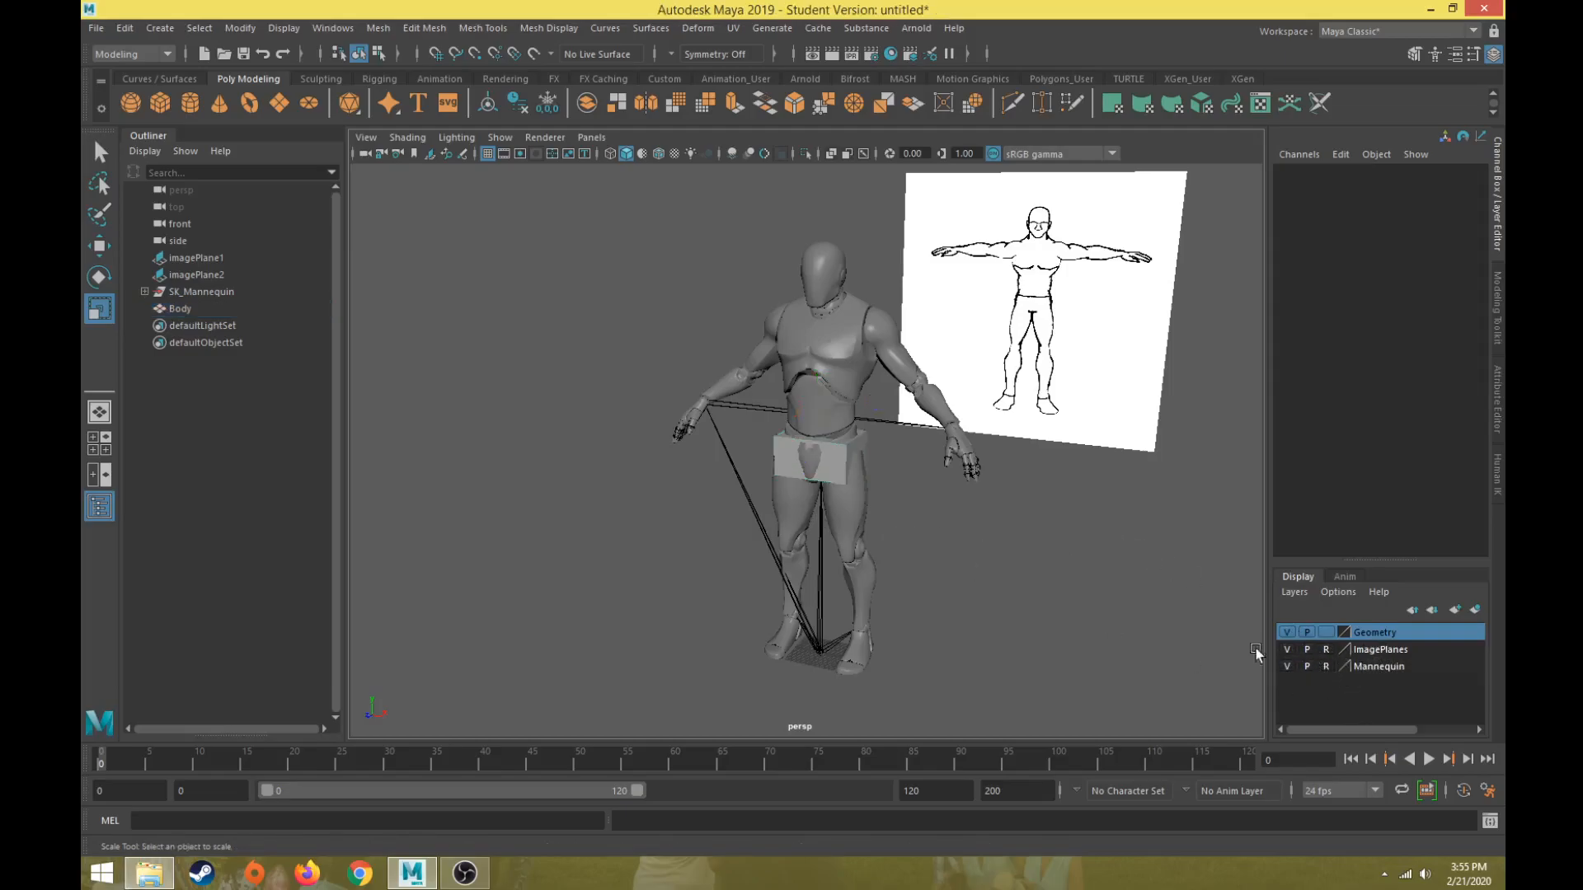
{"action": "left_click", "coordinate": [812, 478]}
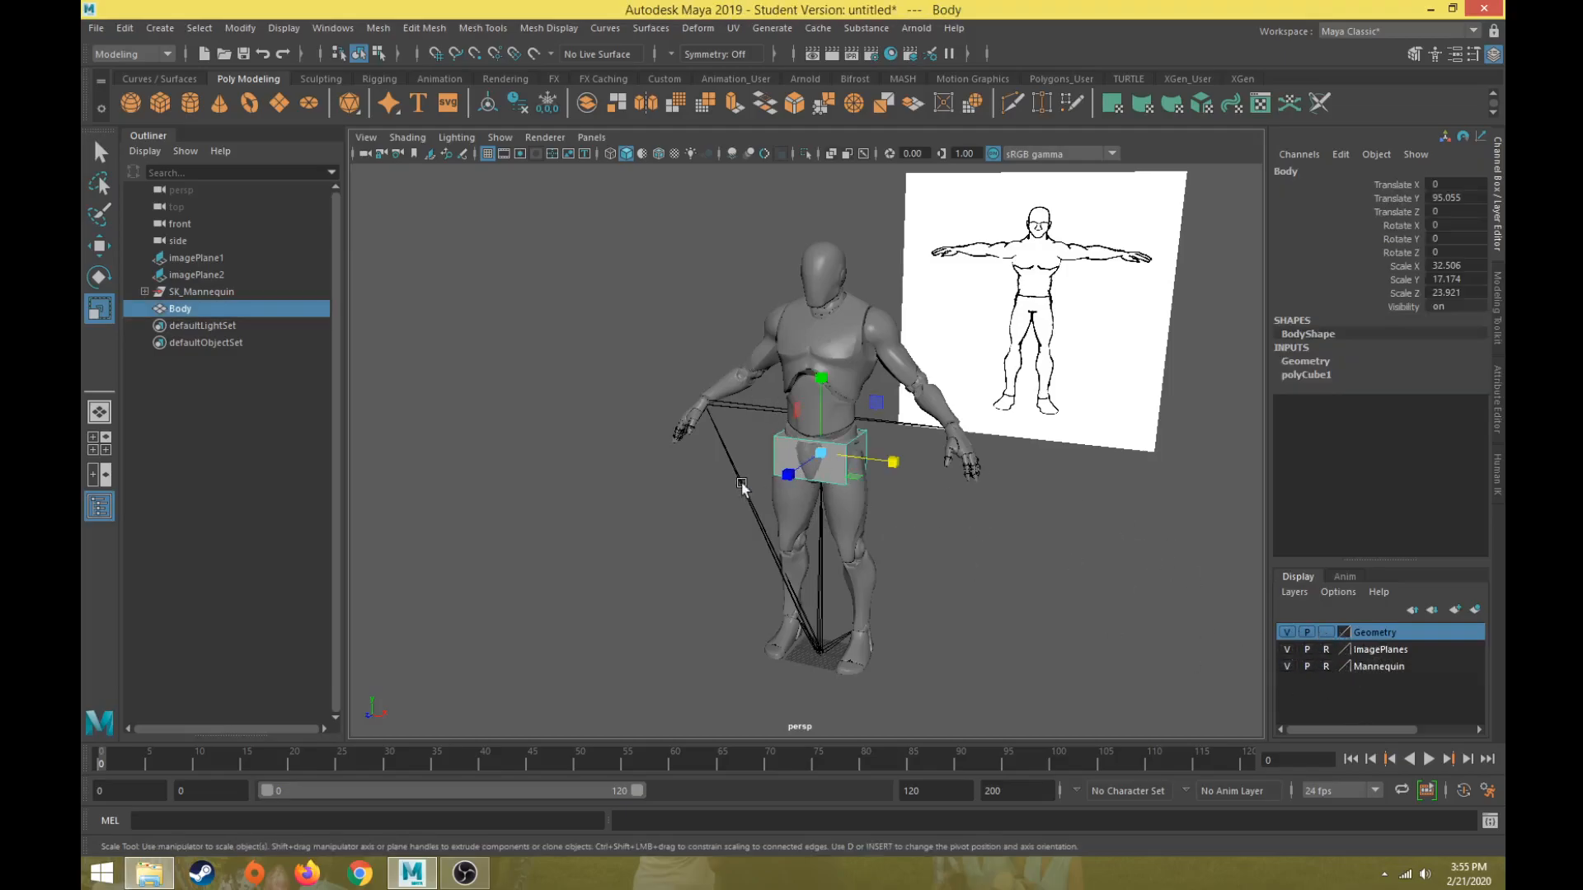
{"action": "scroll", "coordinate": [751, 486], "scroll_direction": "up", "scroll_amount": 6}
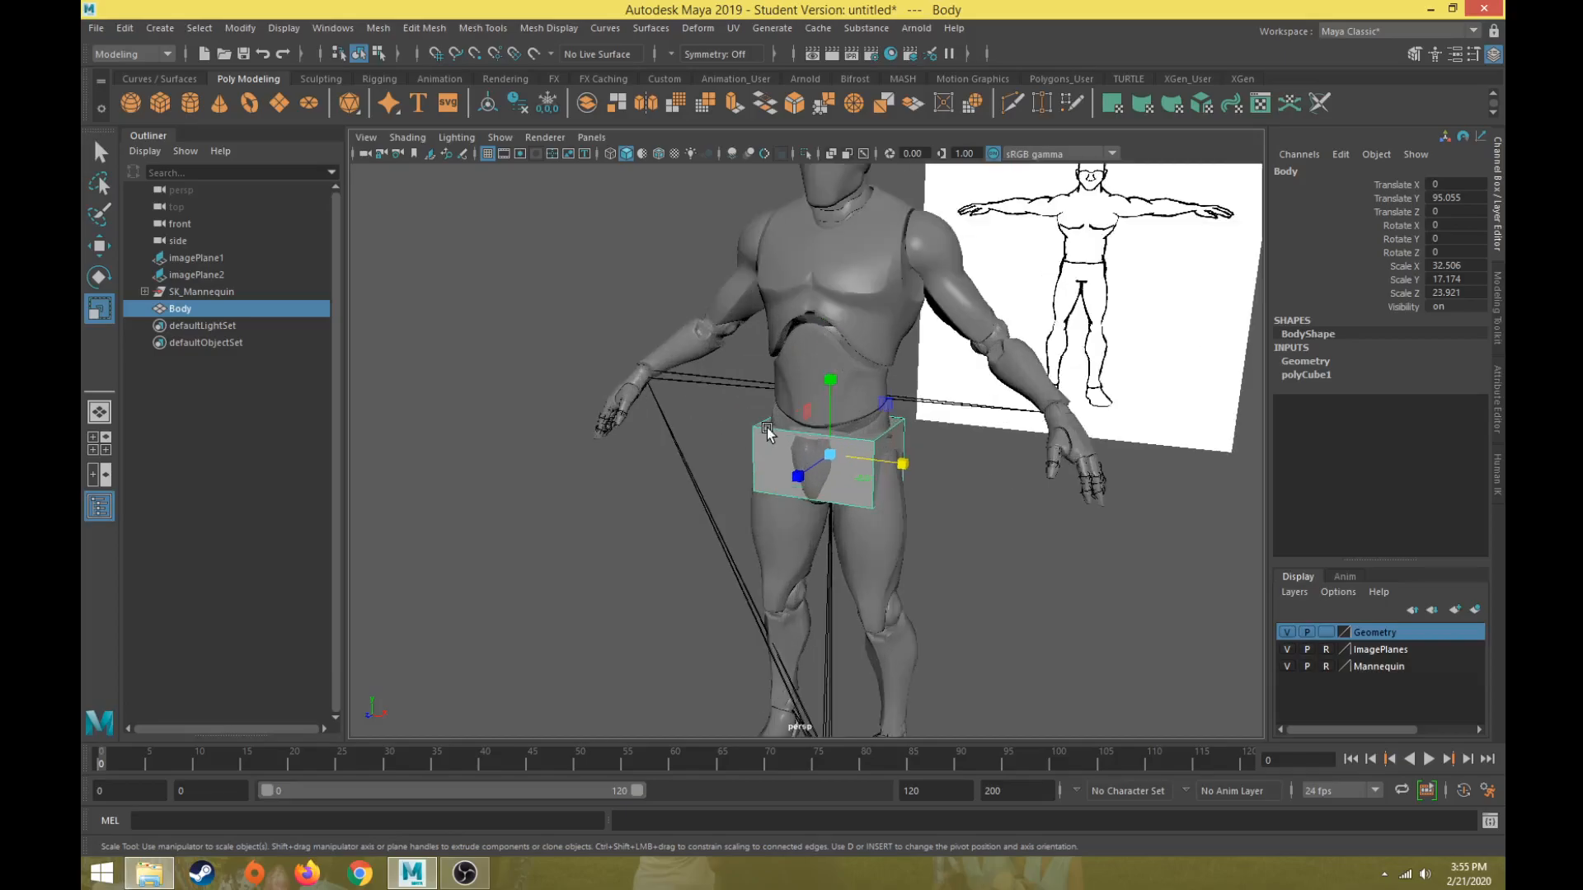
{"action": "scroll", "coordinate": [768, 419], "scroll_direction": "down", "scroll_amount": 5}
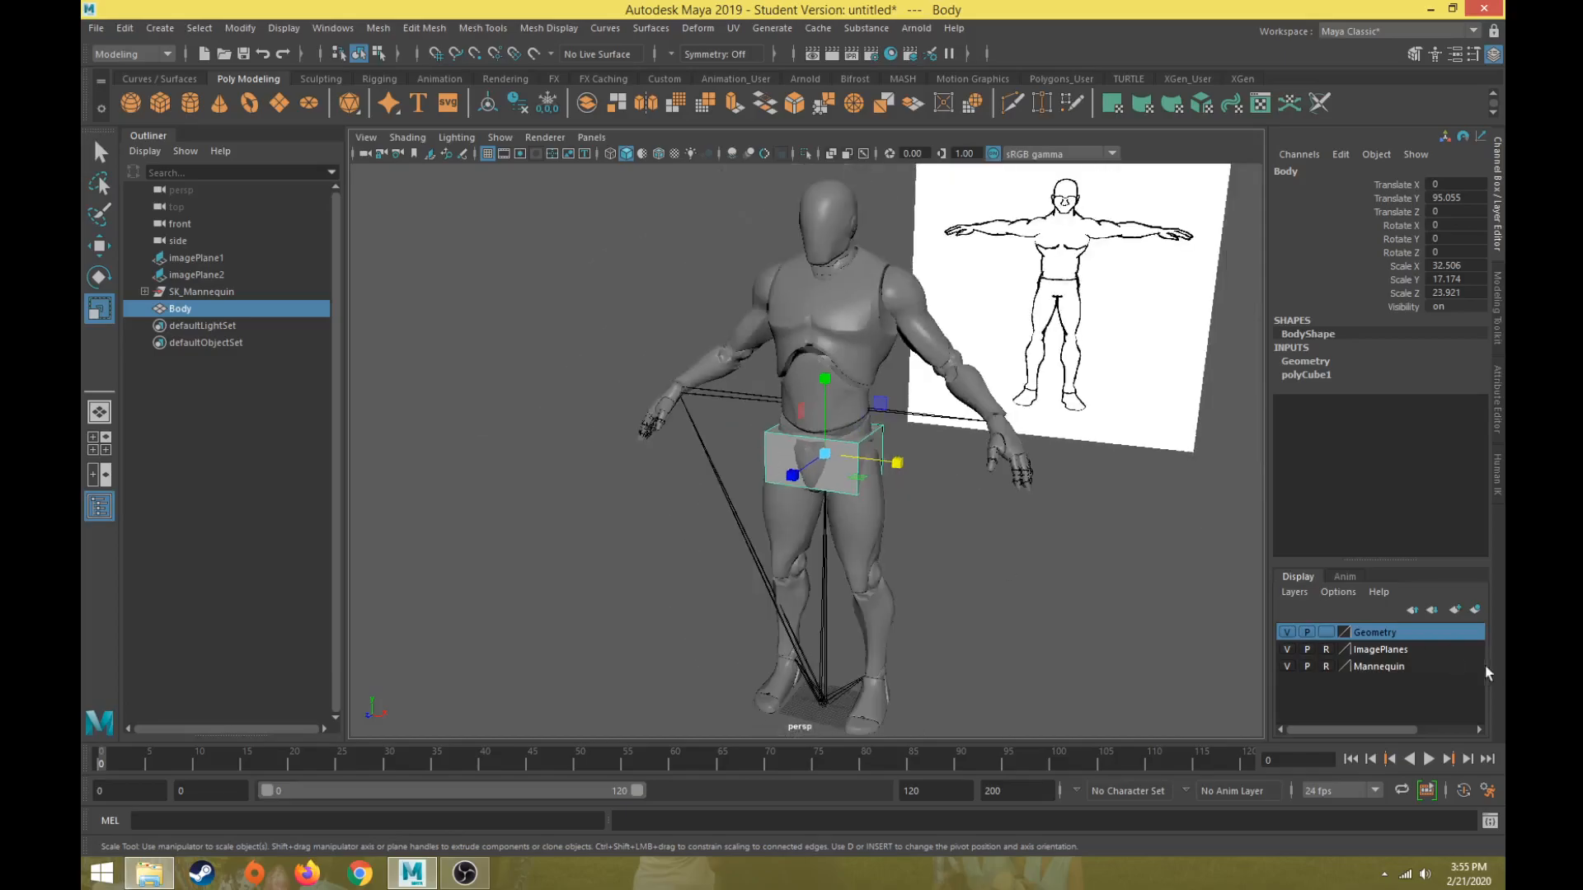
{"action": "left_click", "coordinate": [1288, 666]}
{"action": "left_click_drag", "start_coordinate": [1125, 597], "coordinate": [1079, 613], "text": "alt"}
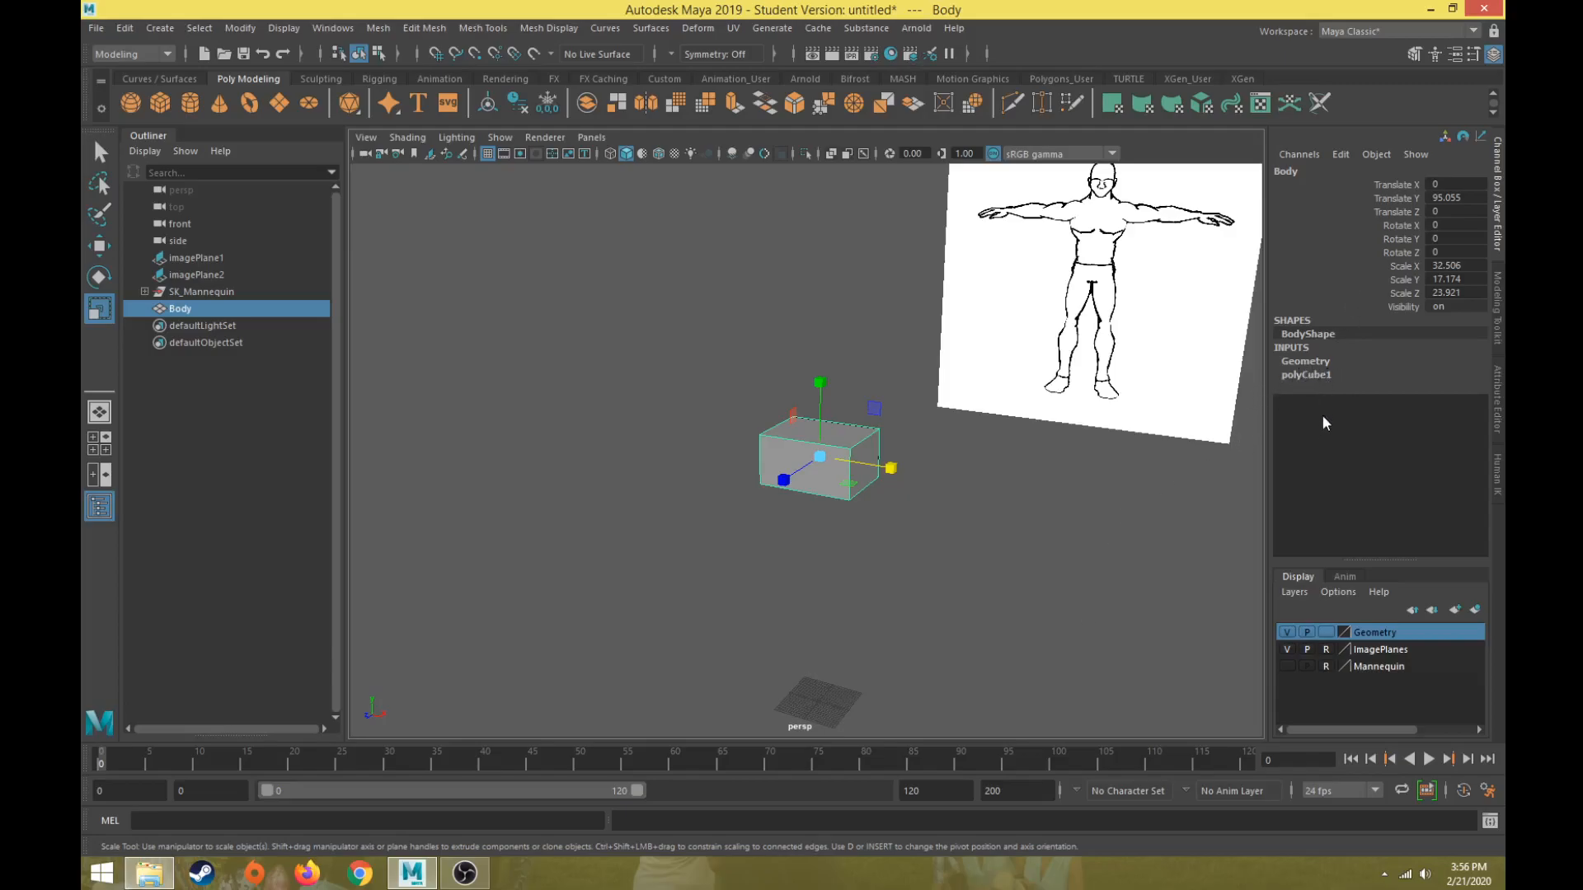
Step: Set the Body cube's width subdivisions to 2 and depth subdivisions to 2
{"action": "left_click", "coordinate": [1322, 376]}
{"action": "left_click_drag", "start_coordinate": [1025, 507], "coordinate": [1021, 551], "text": "alt"}
{"action": "scroll", "coordinate": [1022, 551], "scroll_direction": "up", "scroll_amount": 3}
{"action": "middle_click_drag", "start_coordinate": [1022, 551], "coordinate": [948, 566], "text": "alt"}
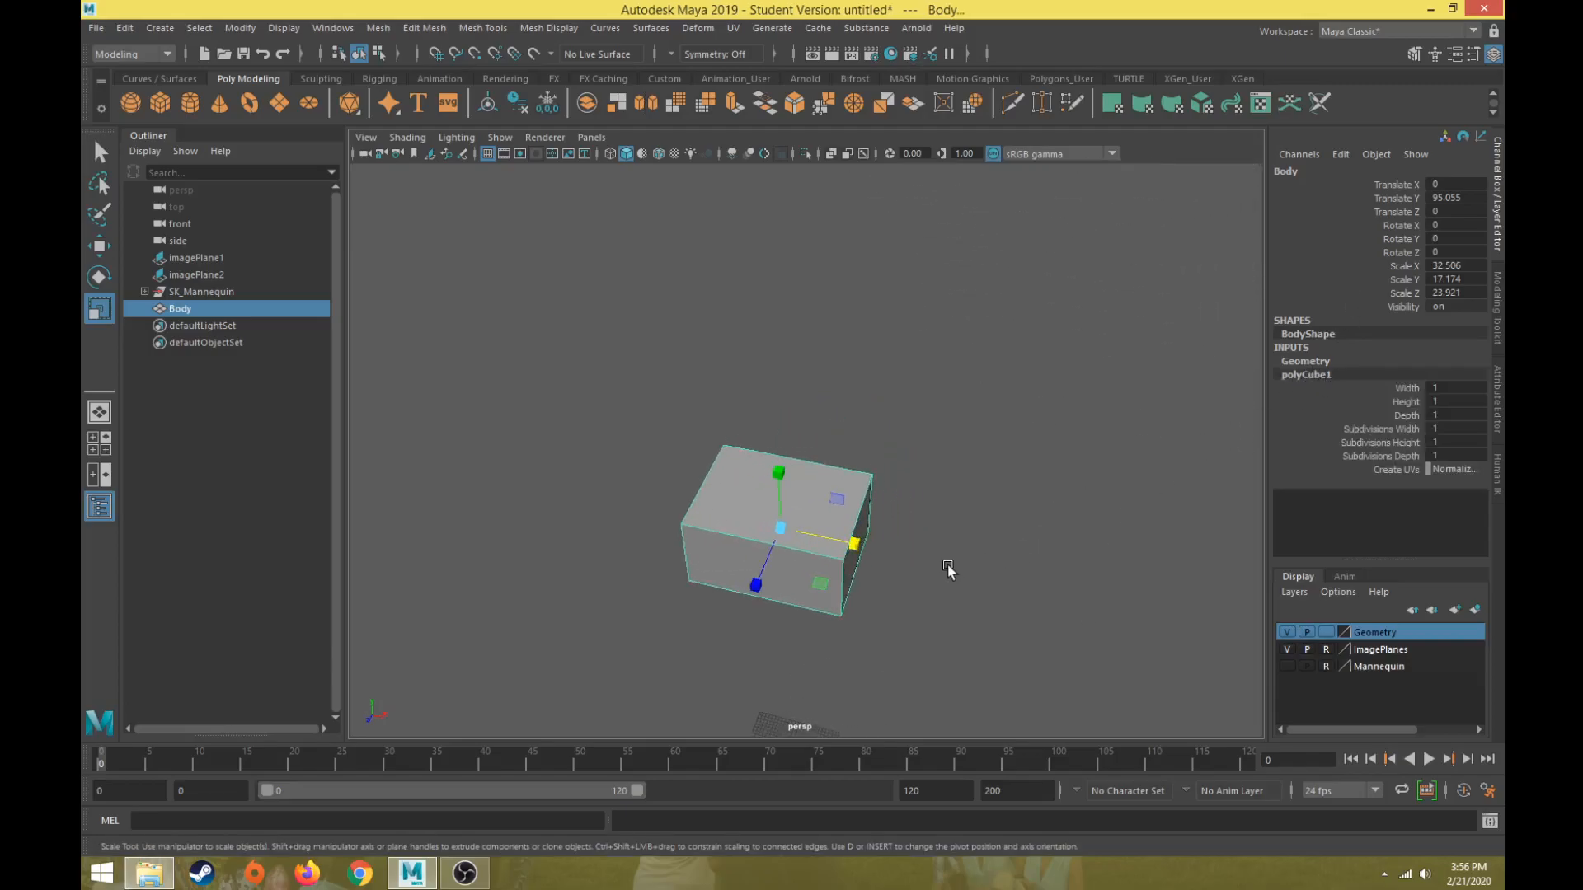
{"action": "left_click_drag", "start_coordinate": [947, 565], "coordinate": [979, 593], "text": "alt"}
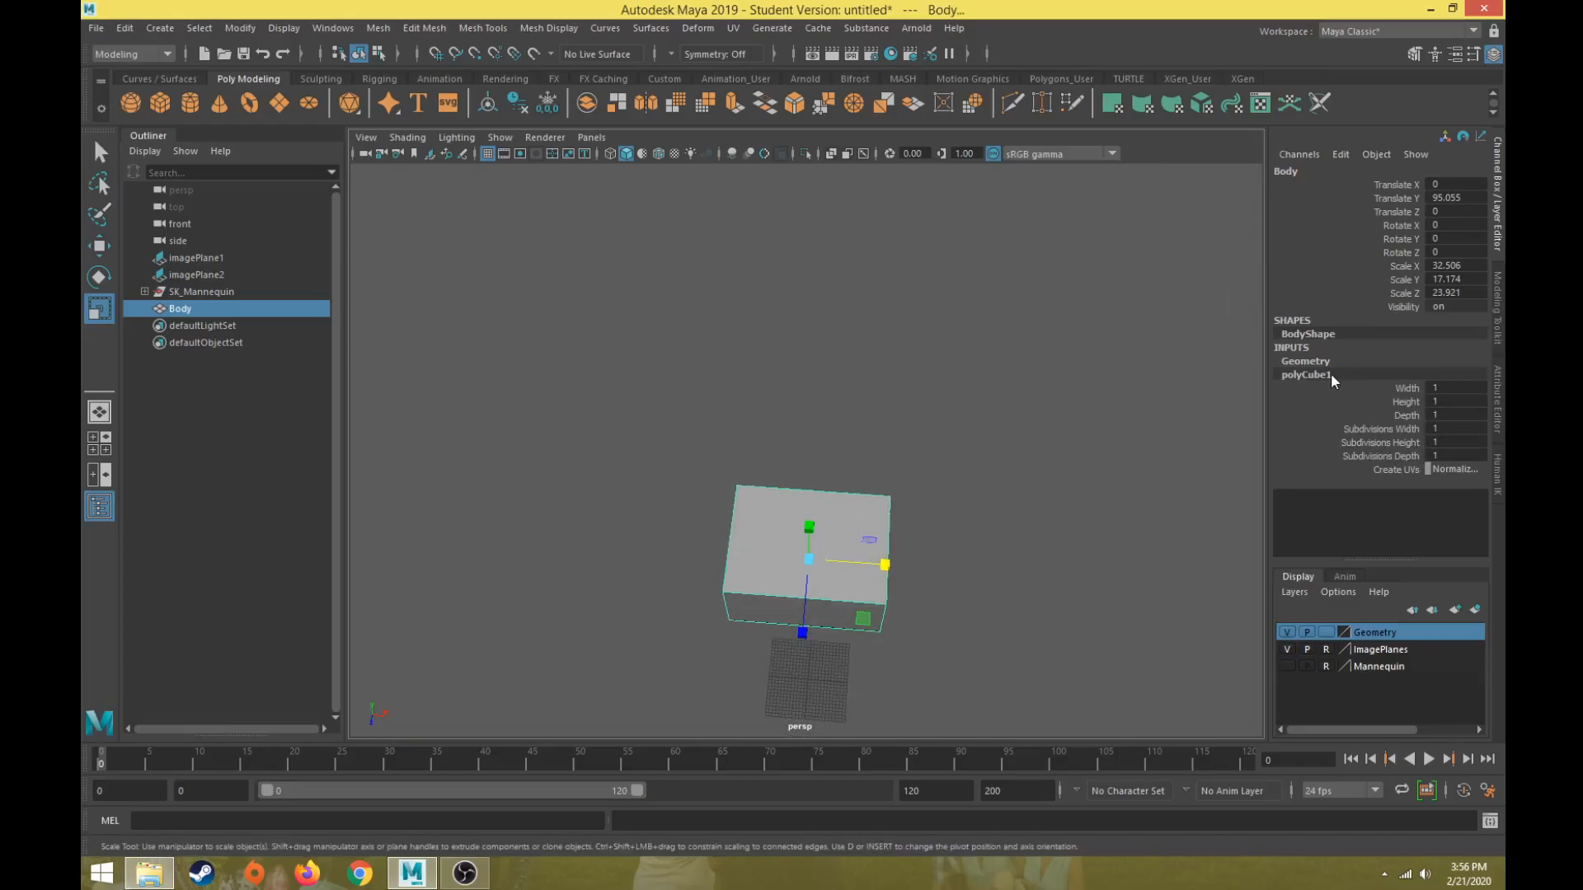
{"action": "left_click", "coordinate": [1459, 428]}
{"action": "left_click_drag", "start_coordinate": [880, 607], "coordinate": [718, 445], "text": "alt"}
{"action": "left_click", "coordinate": [1439, 456]}
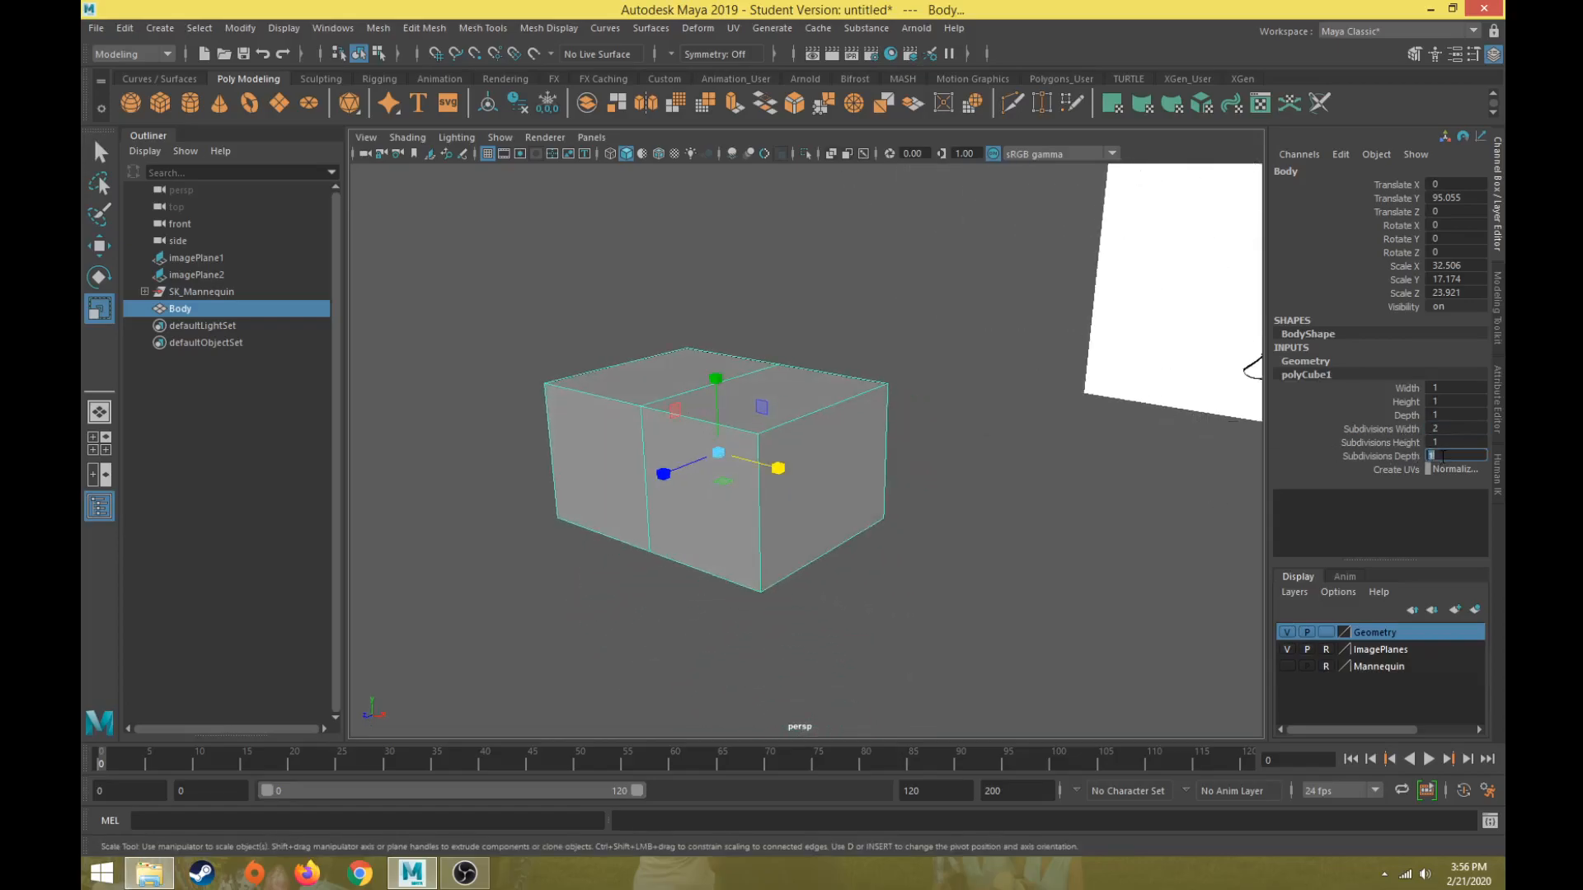
{"action": "type", "text": "2"}
{"action": "key", "text": "Return"}
{"action": "left_click_drag", "start_coordinate": [996, 527], "coordinate": [745, 495], "text": "alt"}
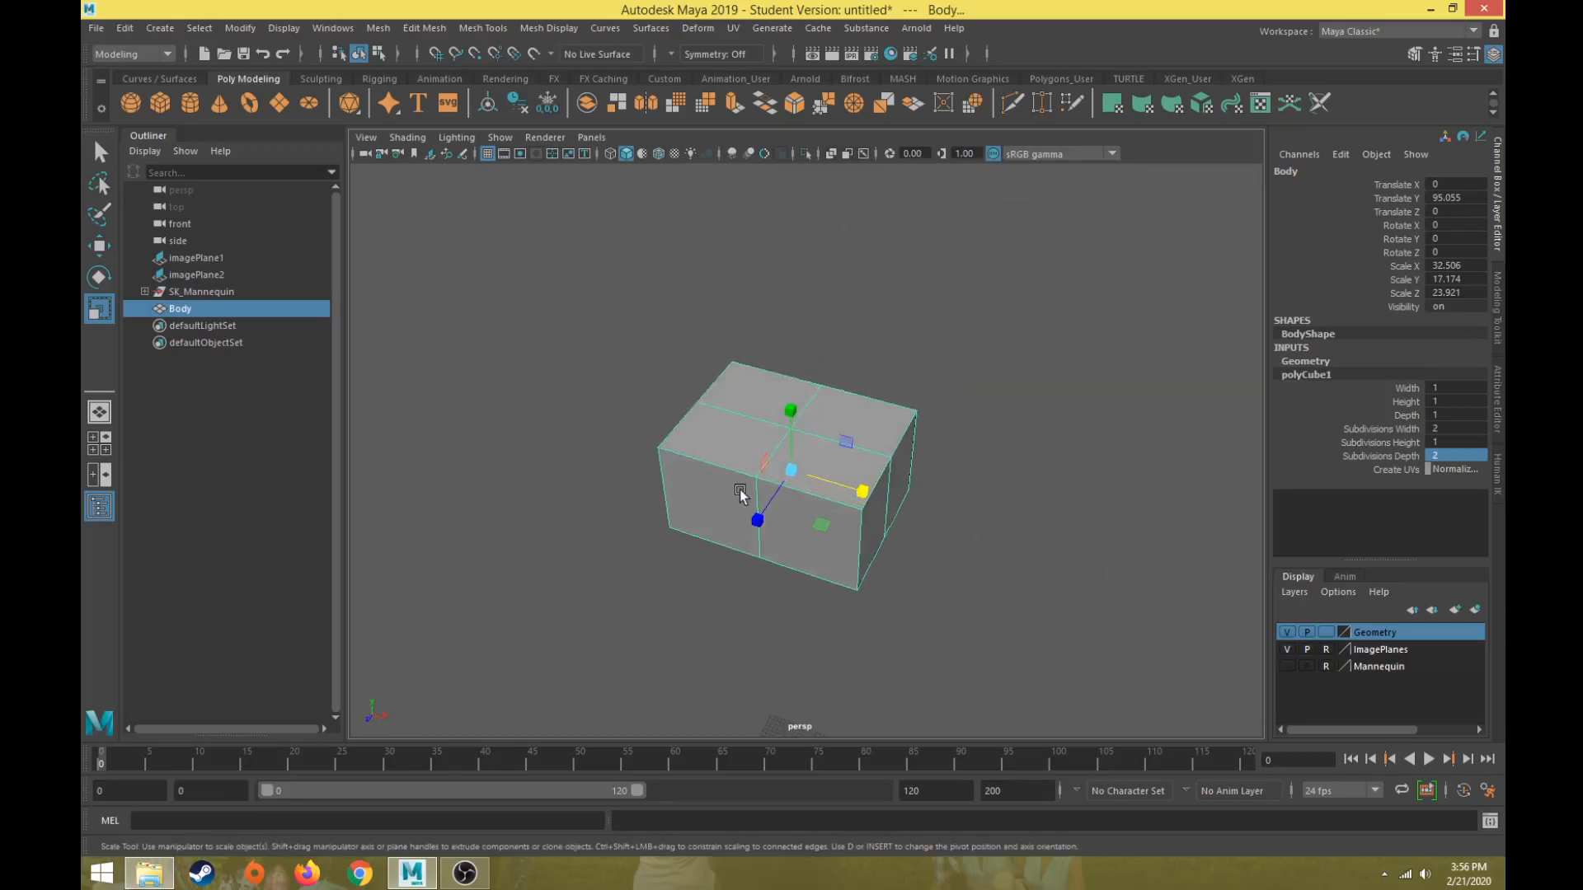
Step: Show the Mannequin layer and fit the Body cube to the hips, at about Y 94.252 with scale X 32.186 and Z 24.734
{"action": "left_click", "coordinate": [1289, 668]}
{"action": "left_click_drag", "start_coordinate": [866, 564], "coordinate": [770, 459], "text": "alt"}
{"action": "key", "text": "w"}
{"action": "key", "text": "e"}
{"action": "key", "text": "w"}
{"action": "left_click_drag", "start_coordinate": [832, 311], "coordinate": [832, 315]}
{"action": "key", "text": "r"}
{"action": "left_click_drag", "start_coordinate": [910, 393], "coordinate": [859, 481]}
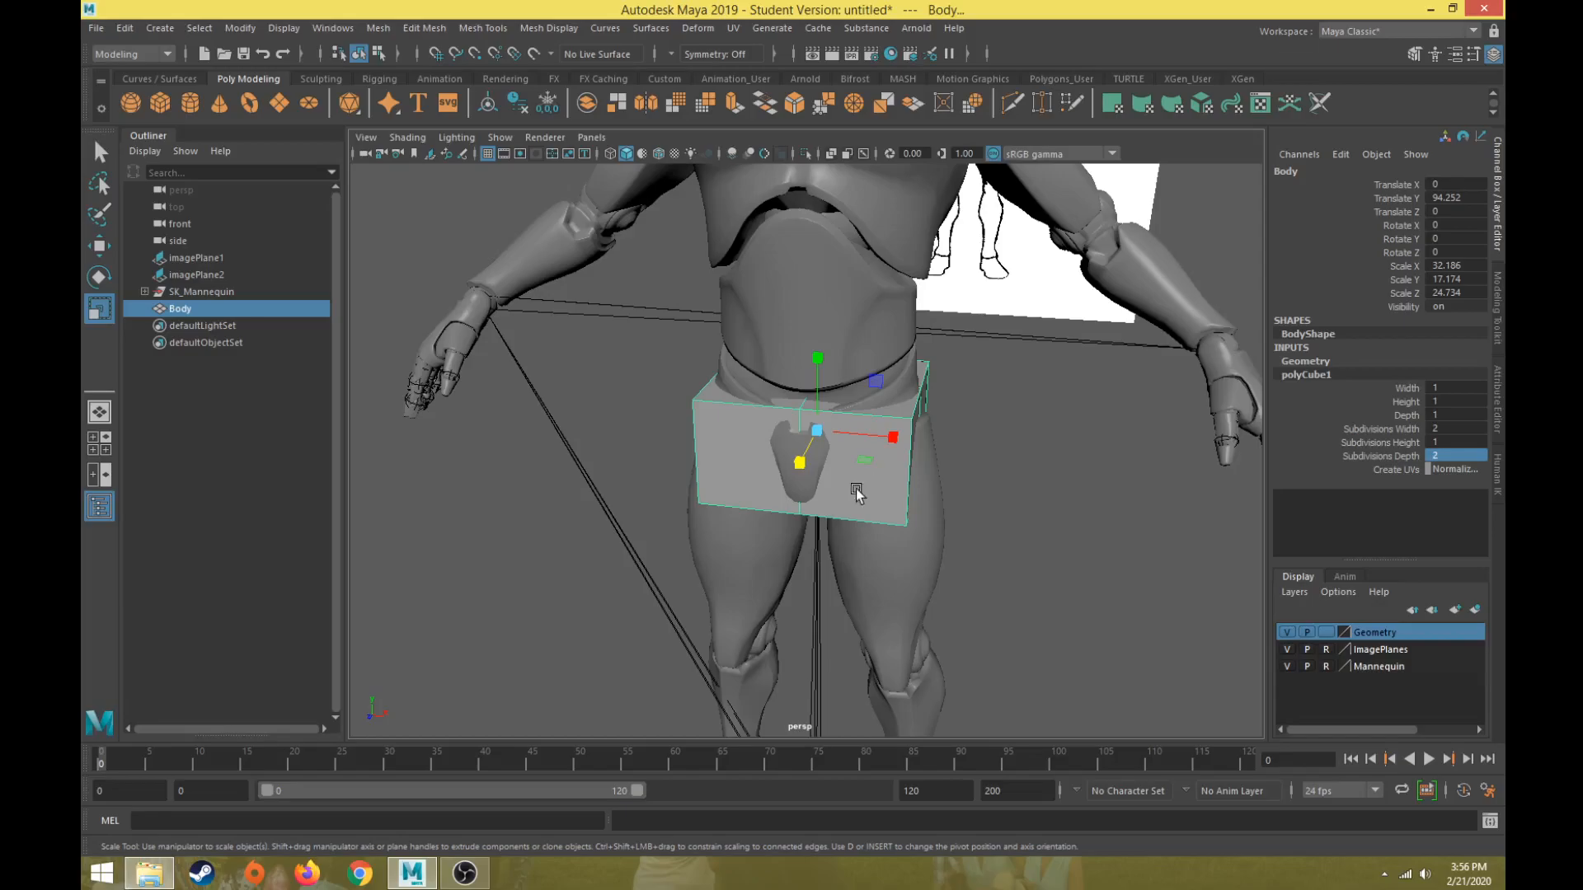
Step: Hide the Mannequin layer again, leaving the subdivided Body cube in clear view for vertex editing
{"action": "left_click", "coordinate": [1287, 666]}
{"action": "right_click_drag", "start_coordinate": [783, 401], "coordinate": [755, 554], "text": "alt"}
{"action": "left_click_drag", "start_coordinate": [756, 554], "coordinate": [783, 512], "text": "alt"}
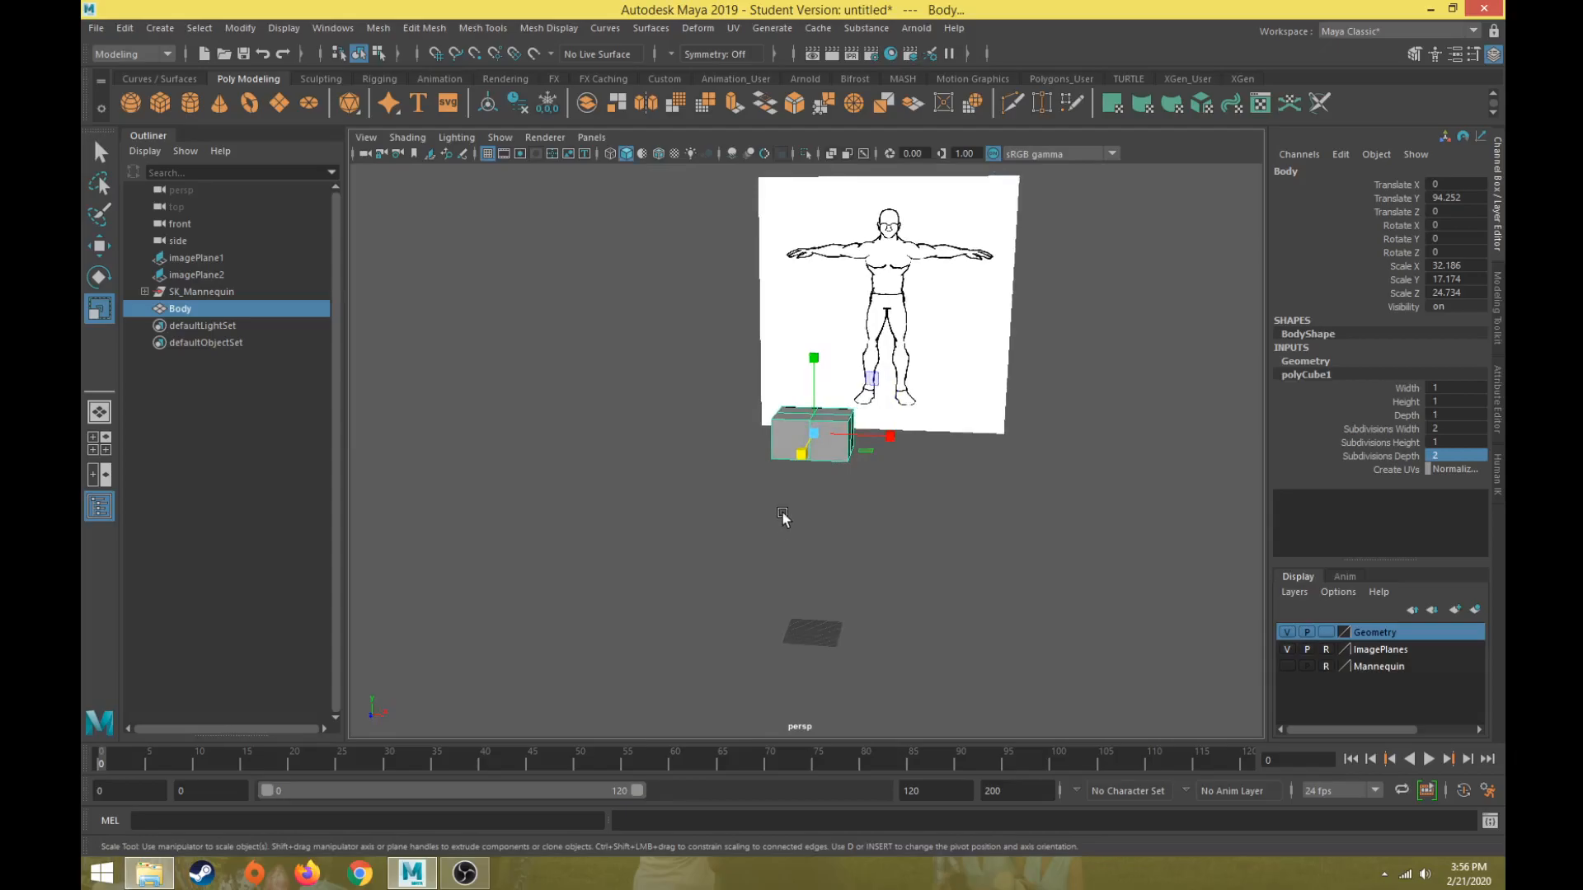
{"action": "scroll", "coordinate": [798, 503], "scroll_direction": "up", "scroll_amount": 2}
{"action": "middle_click_drag", "start_coordinate": [798, 485], "coordinate": [784, 534], "text": "alt"}
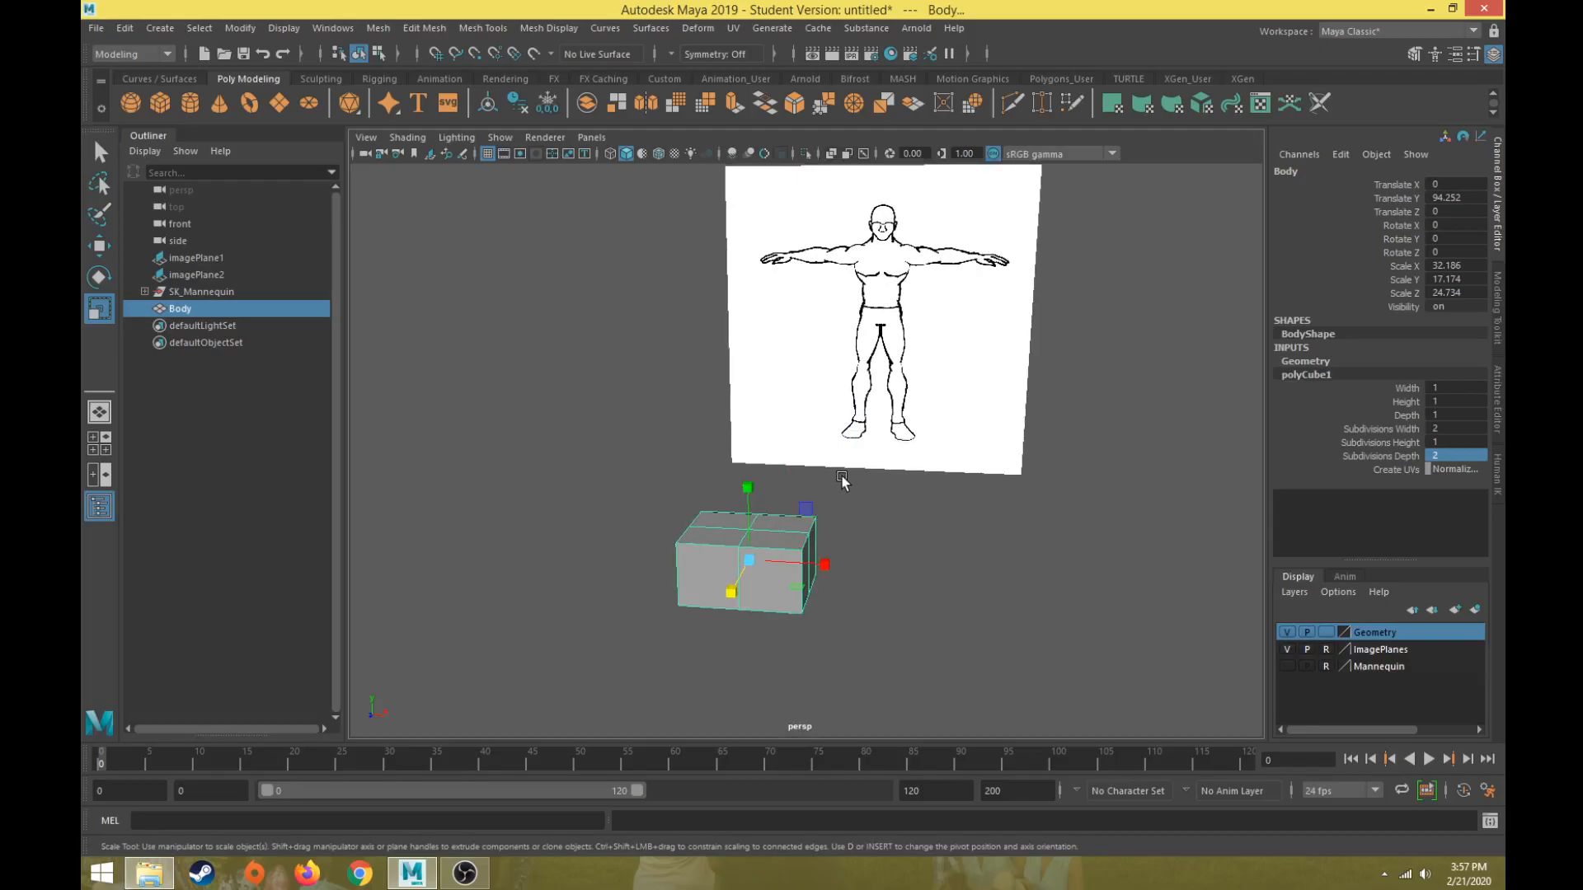
{"action": "mouse_move", "coordinate": [815, 506]}
{"action": "left_mouse_down", "text": "alt"}
{"action": "mouse_move", "coordinate": [828, 517]}
{"action": "mouse_move", "coordinate": [814, 515]}
{"action": "left_mouse_up", "text": "alt"}
{"action": "scroll", "coordinate": [752, 625], "scroll_direction": "up", "scroll_amount": 2}
{"action": "left_click_drag", "start_coordinate": [751, 625], "coordinate": [770, 523], "text": "alt"}
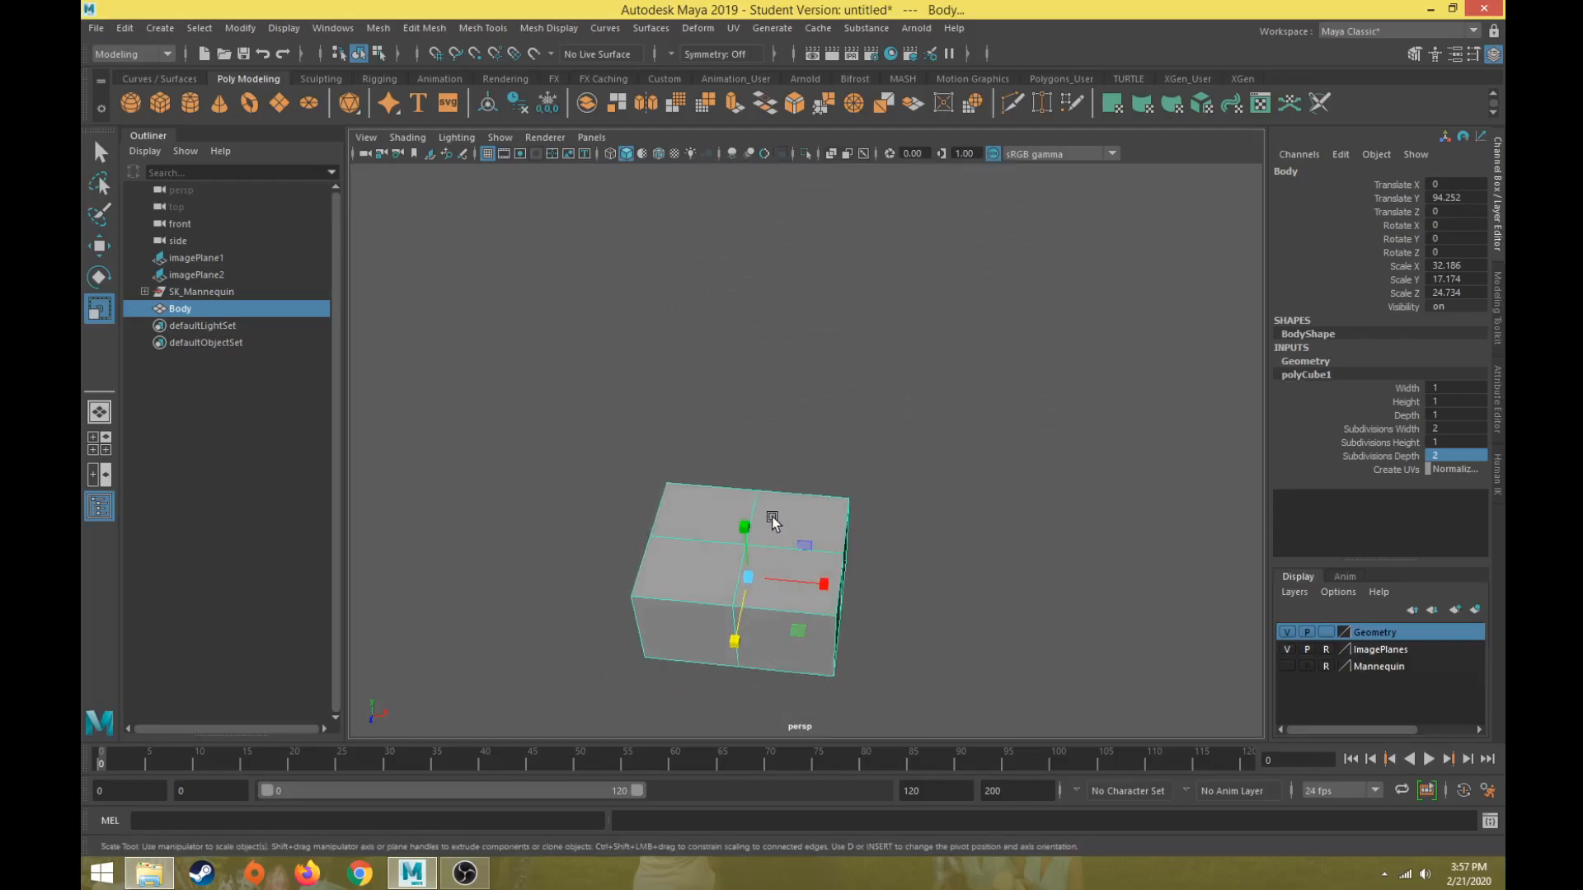
Step: Select the Body cube's eight outer corner vertices and scale them inward horizontally to round the hip block into an octagon
{"action": "right_click_drag", "start_coordinate": [804, 508], "coordinate": [743, 410]}
{"action": "left_click_drag", "start_coordinate": [766, 591], "coordinate": [778, 640], "text": "alt"}
{"action": "middle_click_drag", "start_coordinate": [778, 641], "coordinate": [804, 513], "text": "alt"}
{"action": "scroll", "coordinate": [804, 512], "scroll_direction": "up", "scroll_amount": 3}
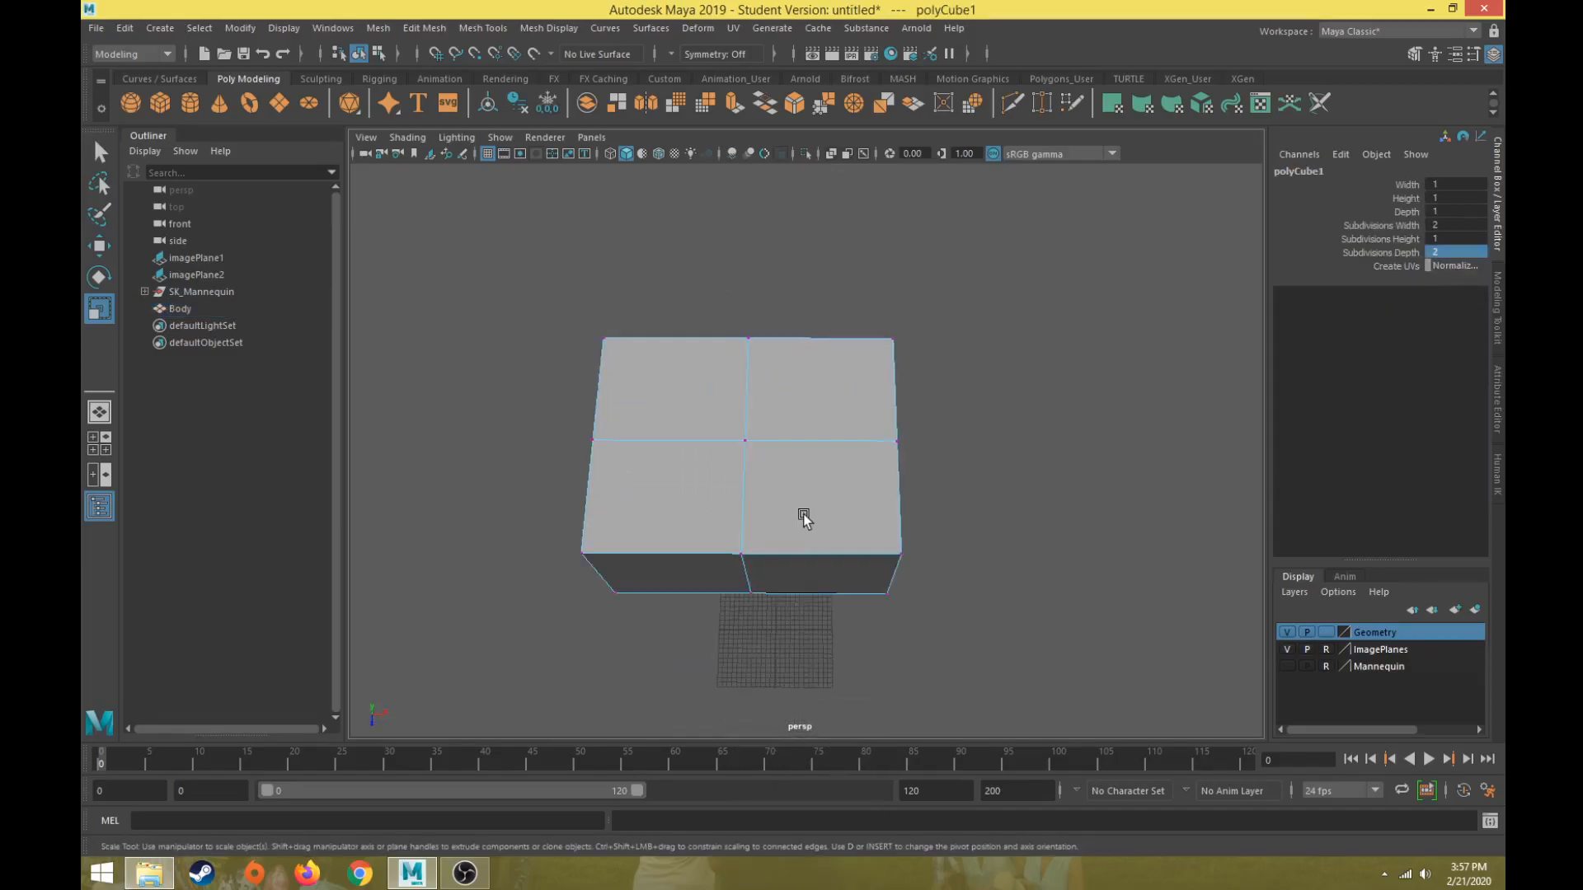
{"action": "left_click_drag", "start_coordinate": [848, 512], "coordinate": [956, 668]}
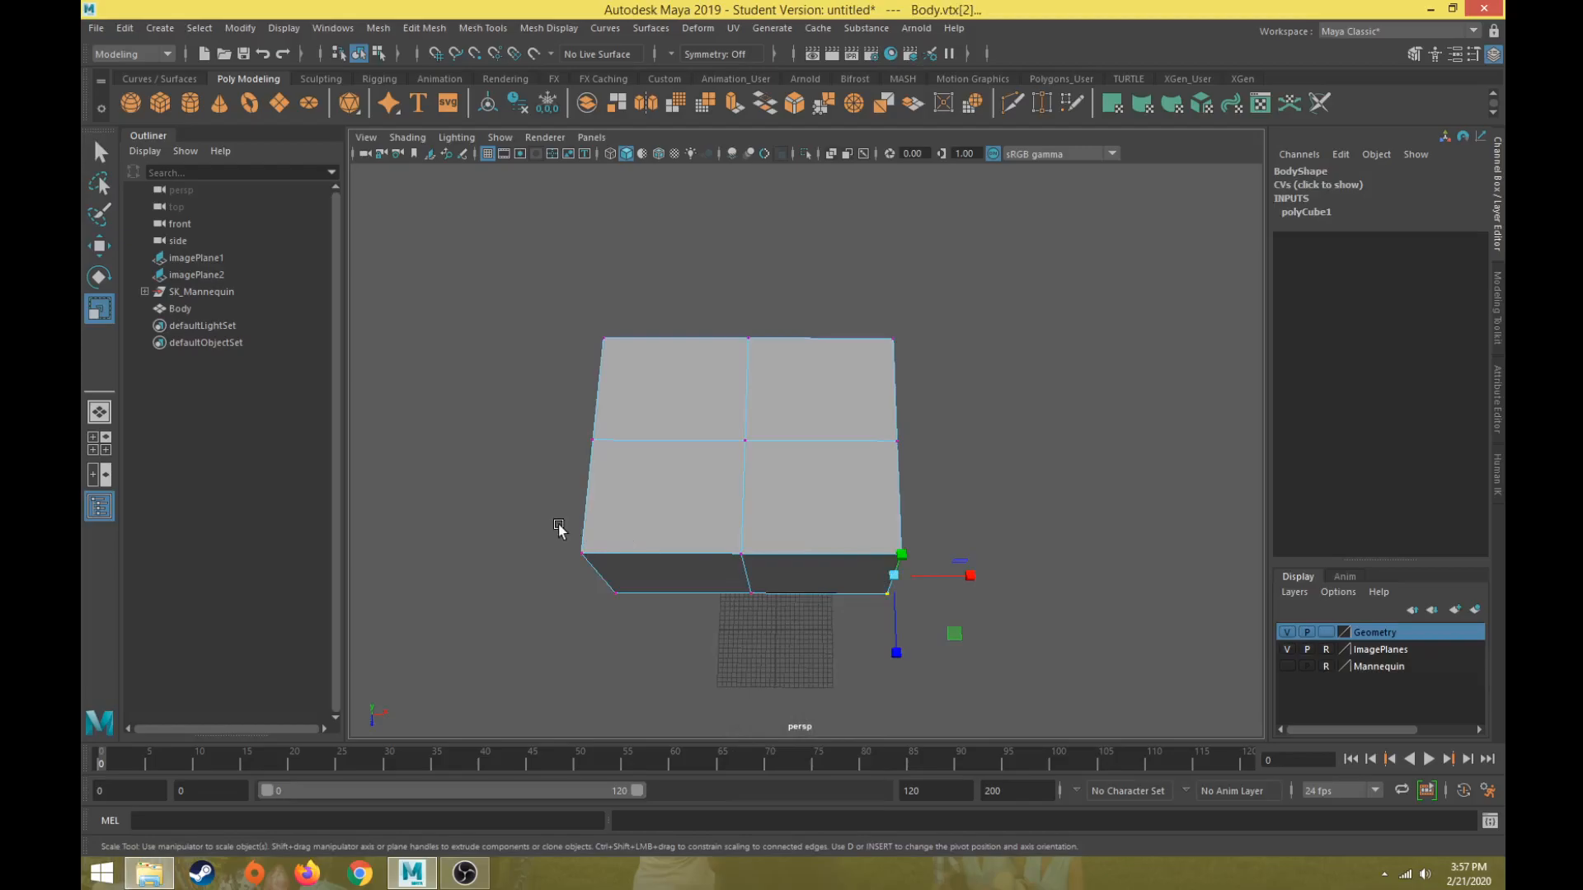
{"action": "left_click_drag", "start_coordinate": [528, 514], "coordinate": [636, 629]}
{"action": "left_click_drag", "start_coordinate": [558, 555], "coordinate": [735, 550], "text": "alt"}
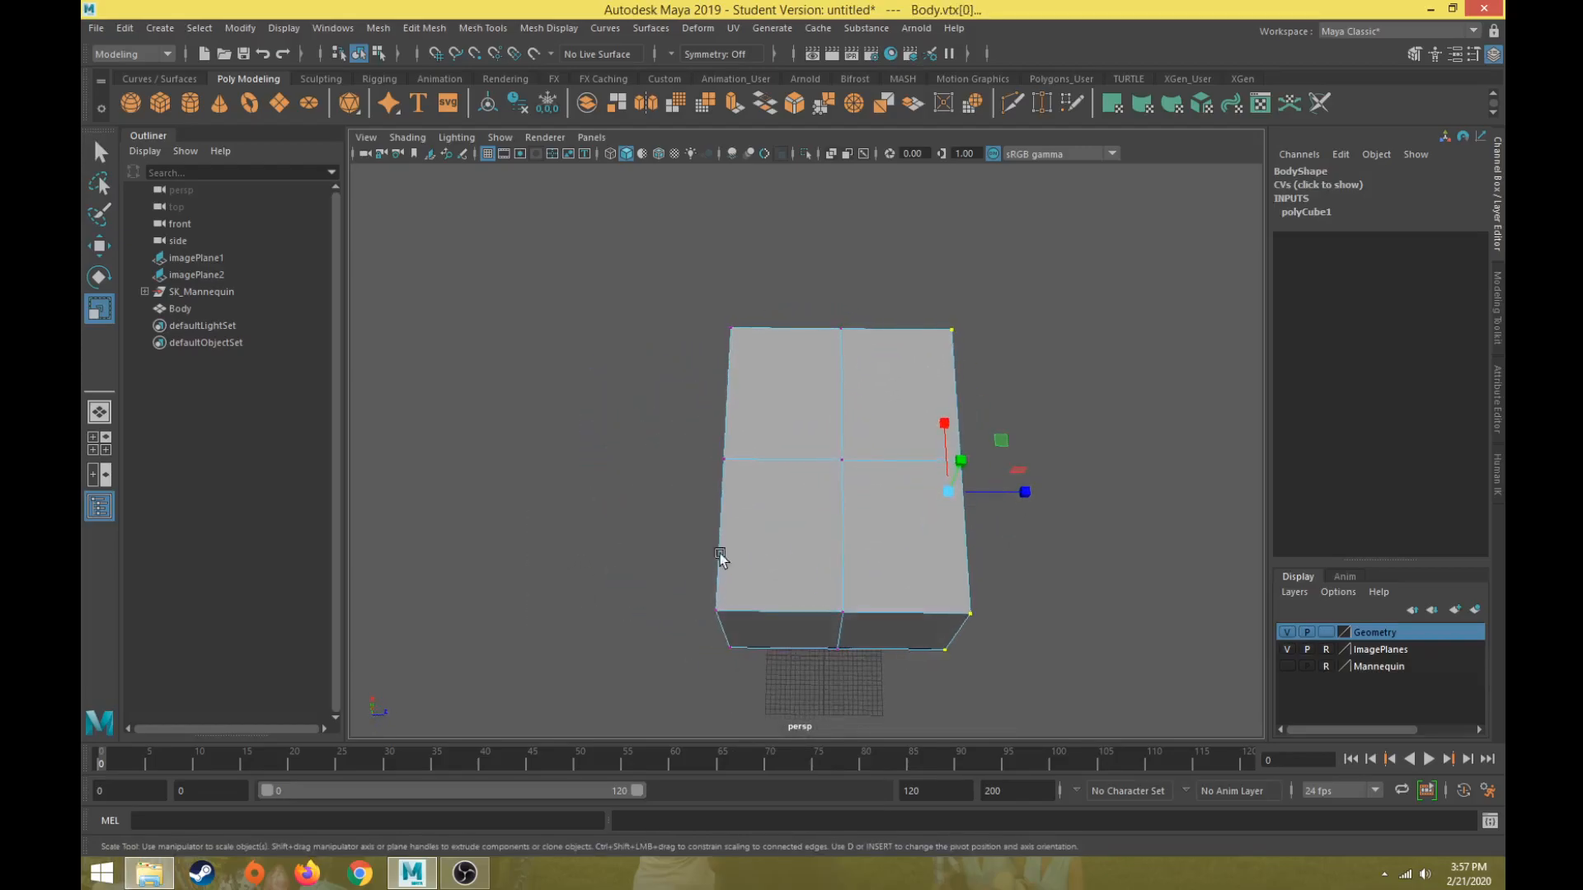
{"action": "left_click_drag", "start_coordinate": [643, 596], "coordinate": [802, 622]}
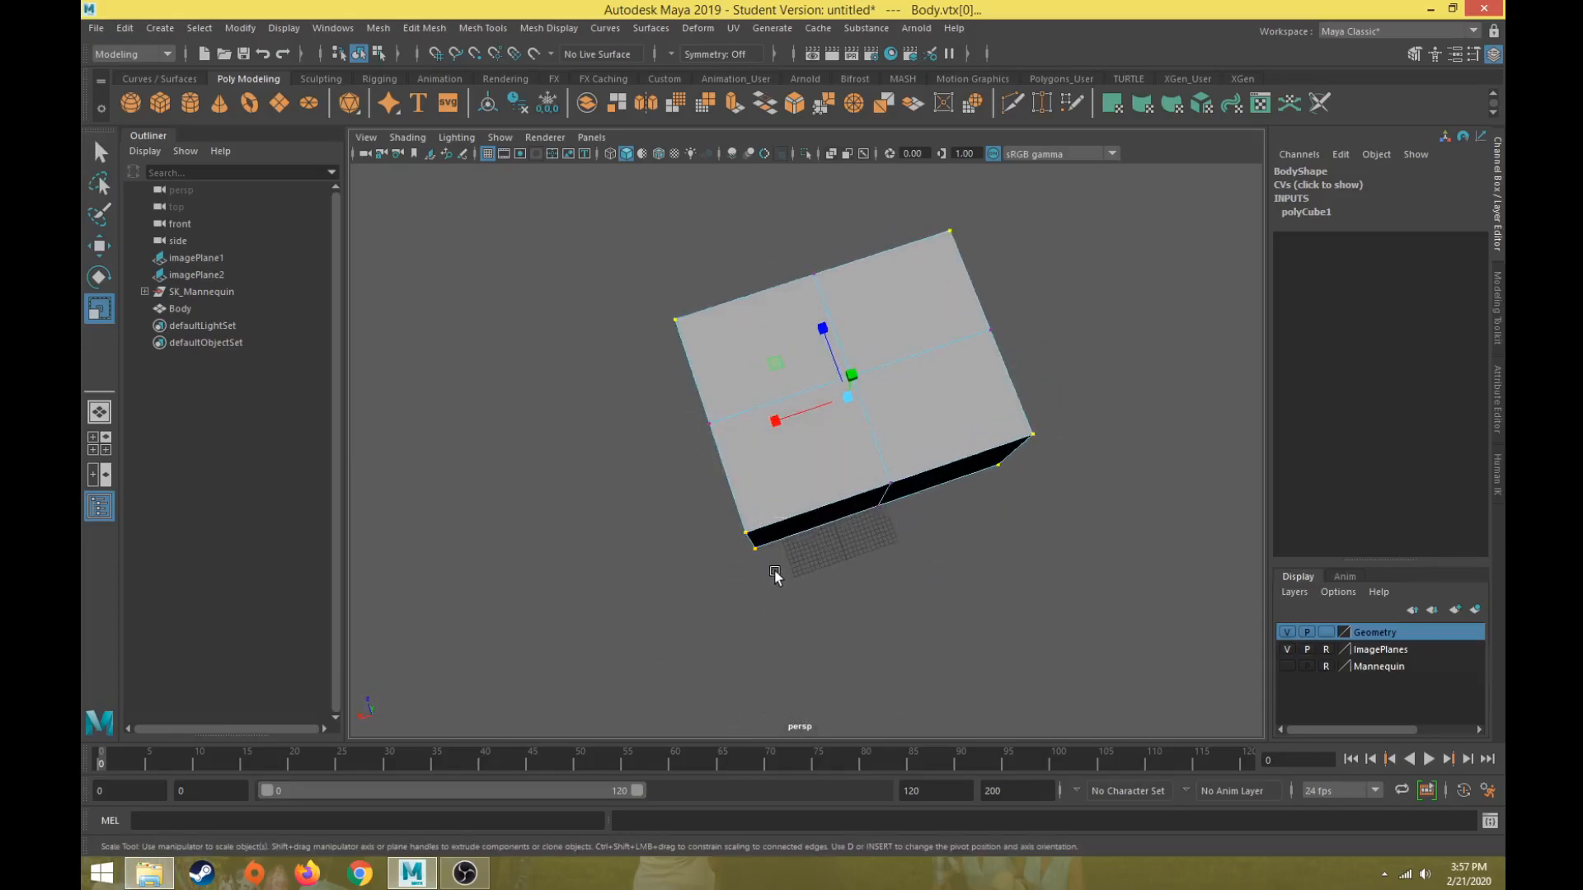
{"action": "key", "text": "4"}
{"action": "left_click_drag", "start_coordinate": [838, 520], "coordinate": [461, 437], "text": "alt"}
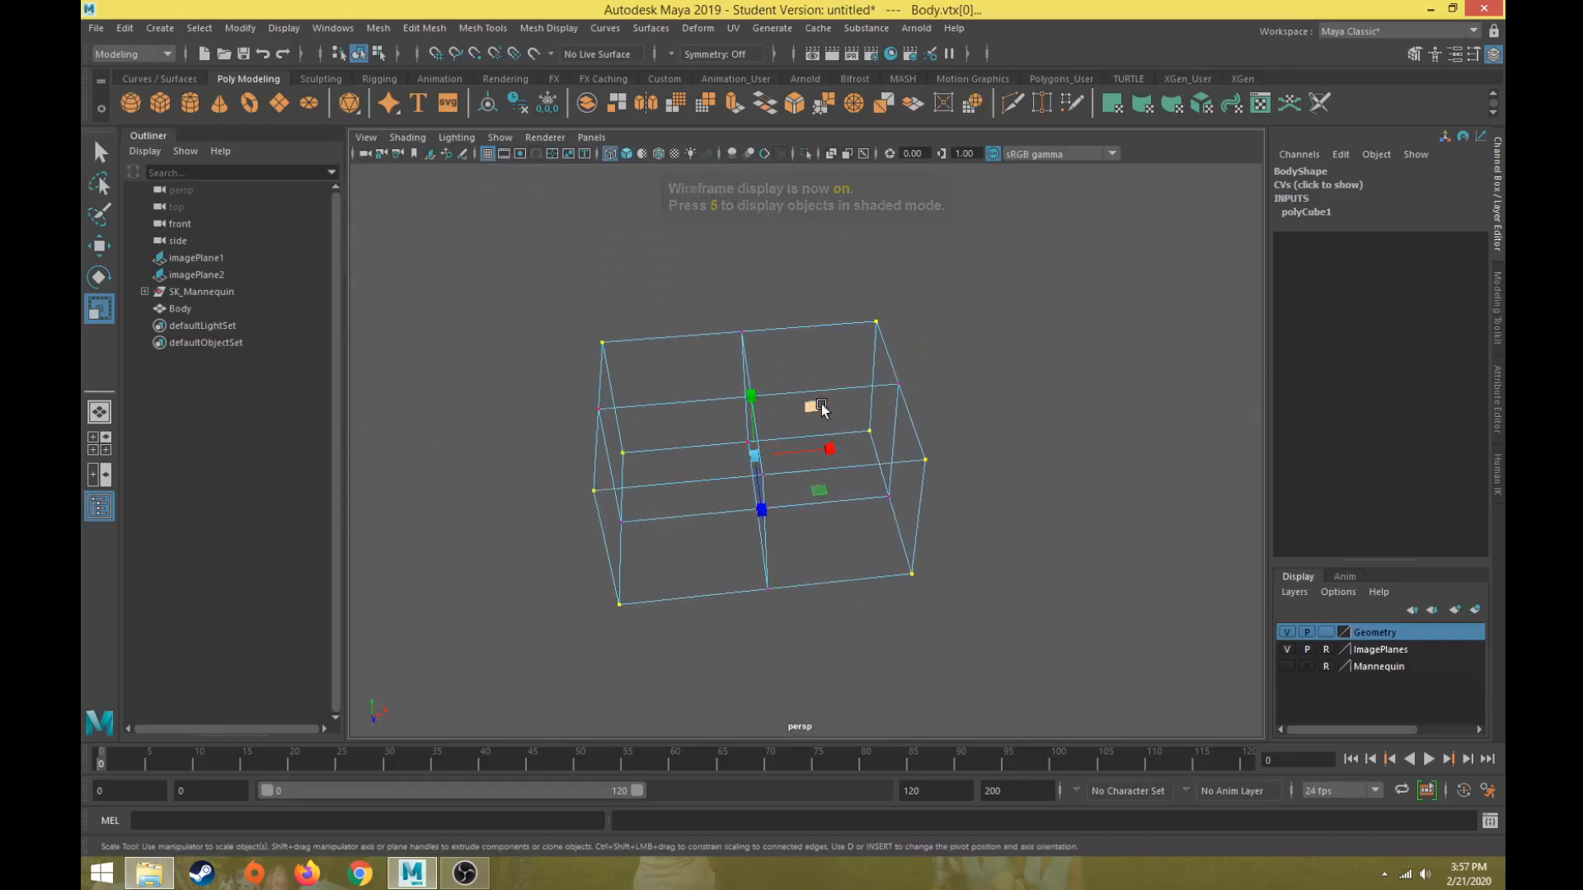
{"action": "left_click_drag", "start_coordinate": [797, 468], "coordinate": [784, 523], "text": "alt"}
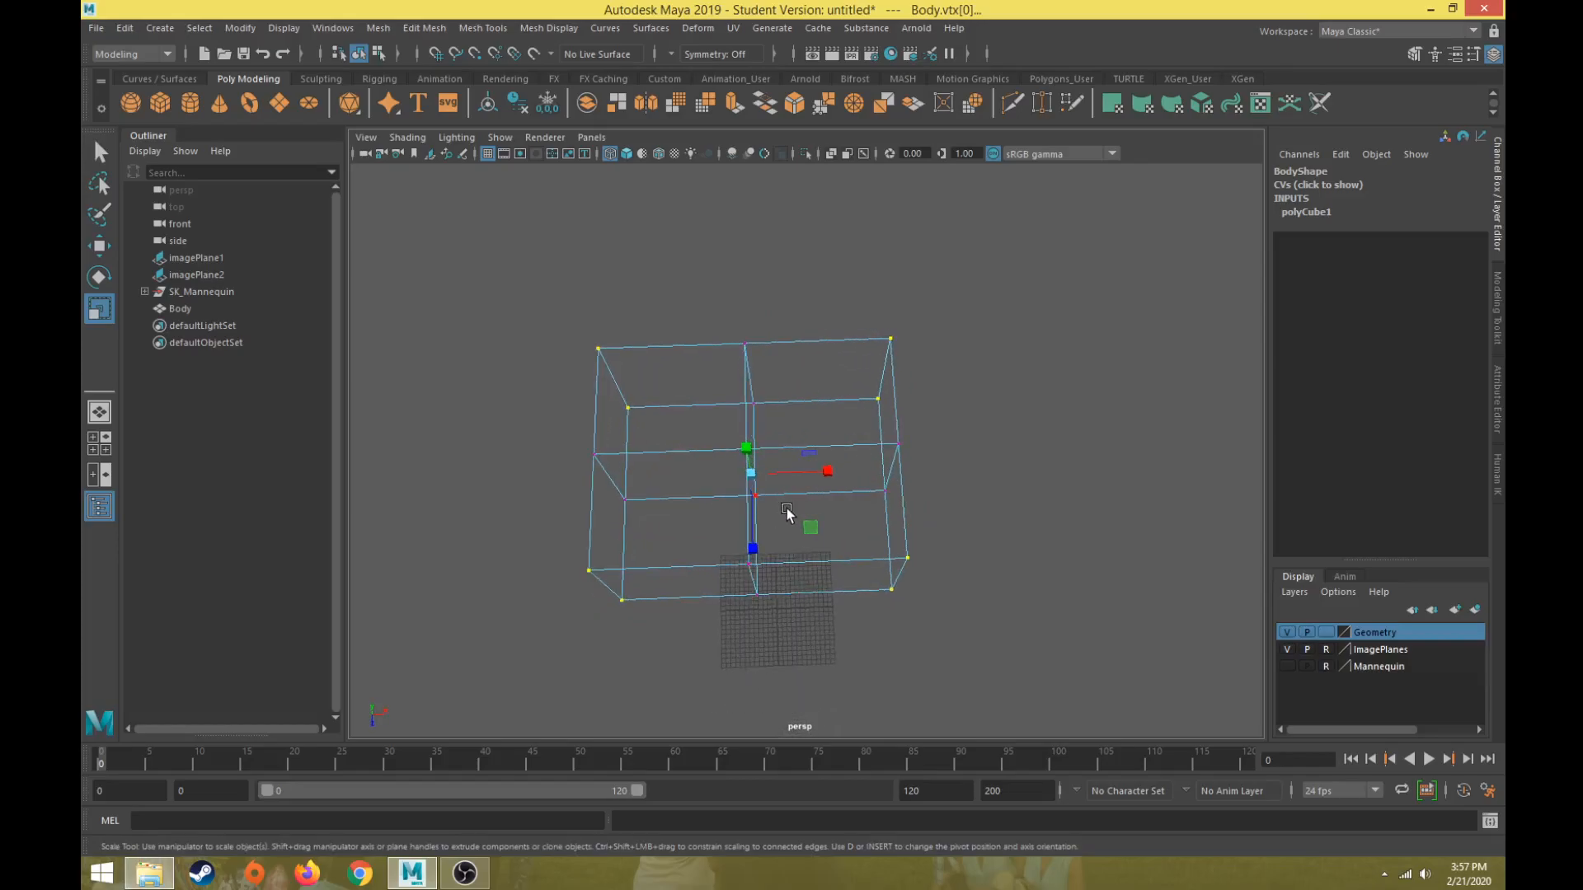
{"action": "left_click_drag", "start_coordinate": [809, 530], "coordinate": [784, 502], "text": "alt"}
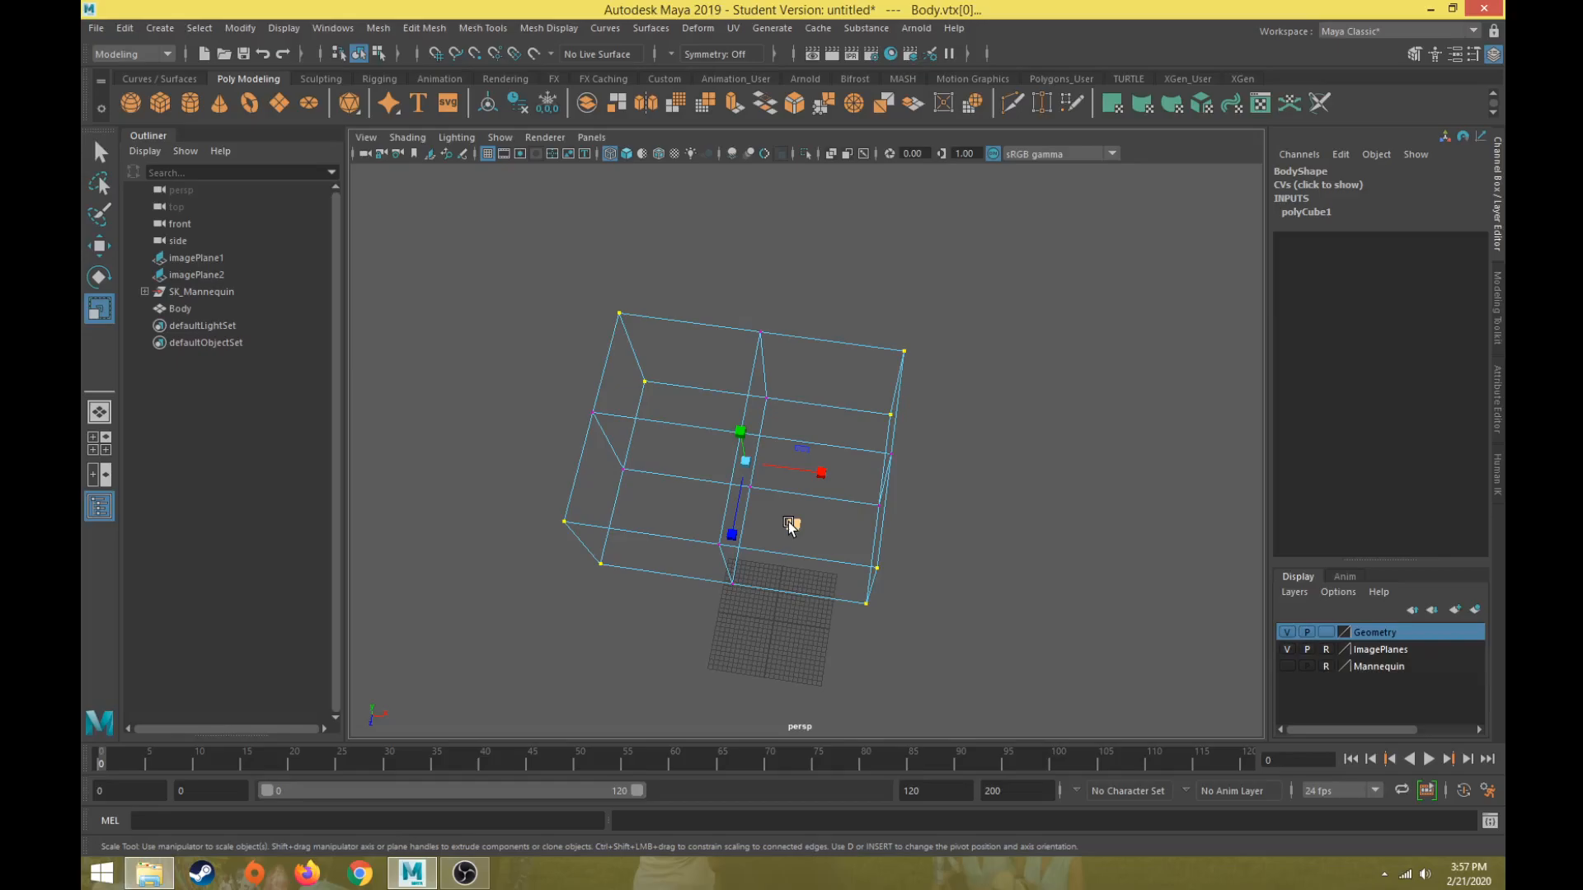
{"action": "left_click_drag", "start_coordinate": [788, 522], "coordinate": [835, 509]}
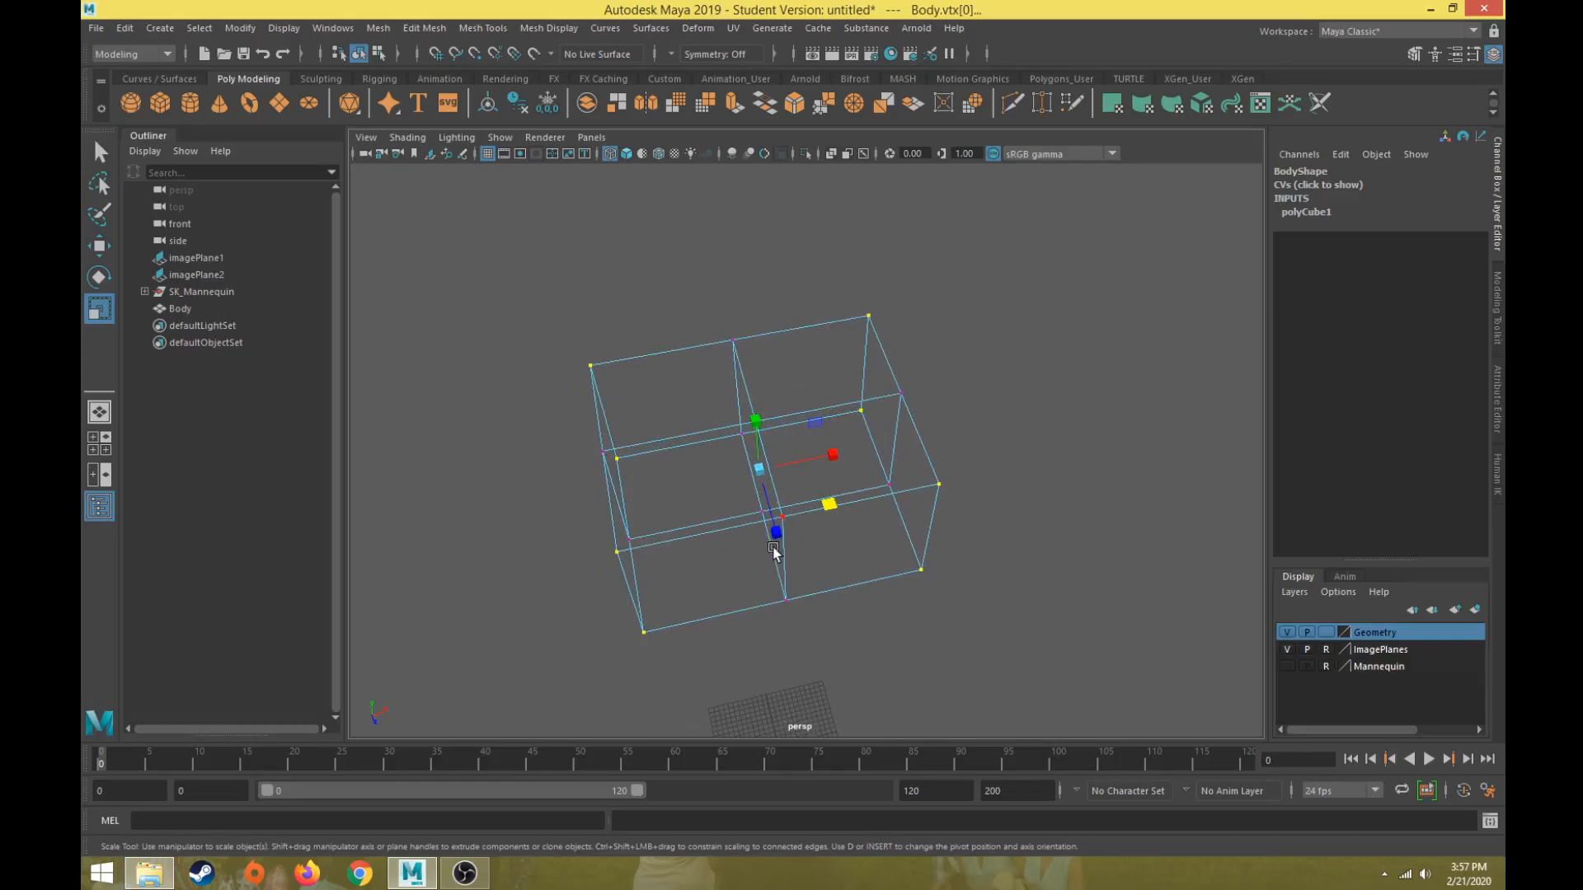
{"action": "left_click_drag", "start_coordinate": [830, 504], "coordinate": [822, 508]}
{"action": "mouse_move", "coordinate": [822, 508]}
{"action": "left_mouse_down", "text": "alt"}
{"action": "mouse_move", "coordinate": [805, 492]}
{"action": "mouse_move", "coordinate": [793, 505]}
{"action": "mouse_move", "coordinate": [818, 511]}
{"action": "mouse_move", "coordinate": [790, 518]}
{"action": "mouse_move", "coordinate": [803, 512]}
{"action": "mouse_move", "coordinate": [803, 617]}
{"action": "left_mouse_up", "text": "alt"}
{"action": "key", "text": "5"}
{"action": "left_click_drag", "start_coordinate": [807, 543], "coordinate": [865, 449]}
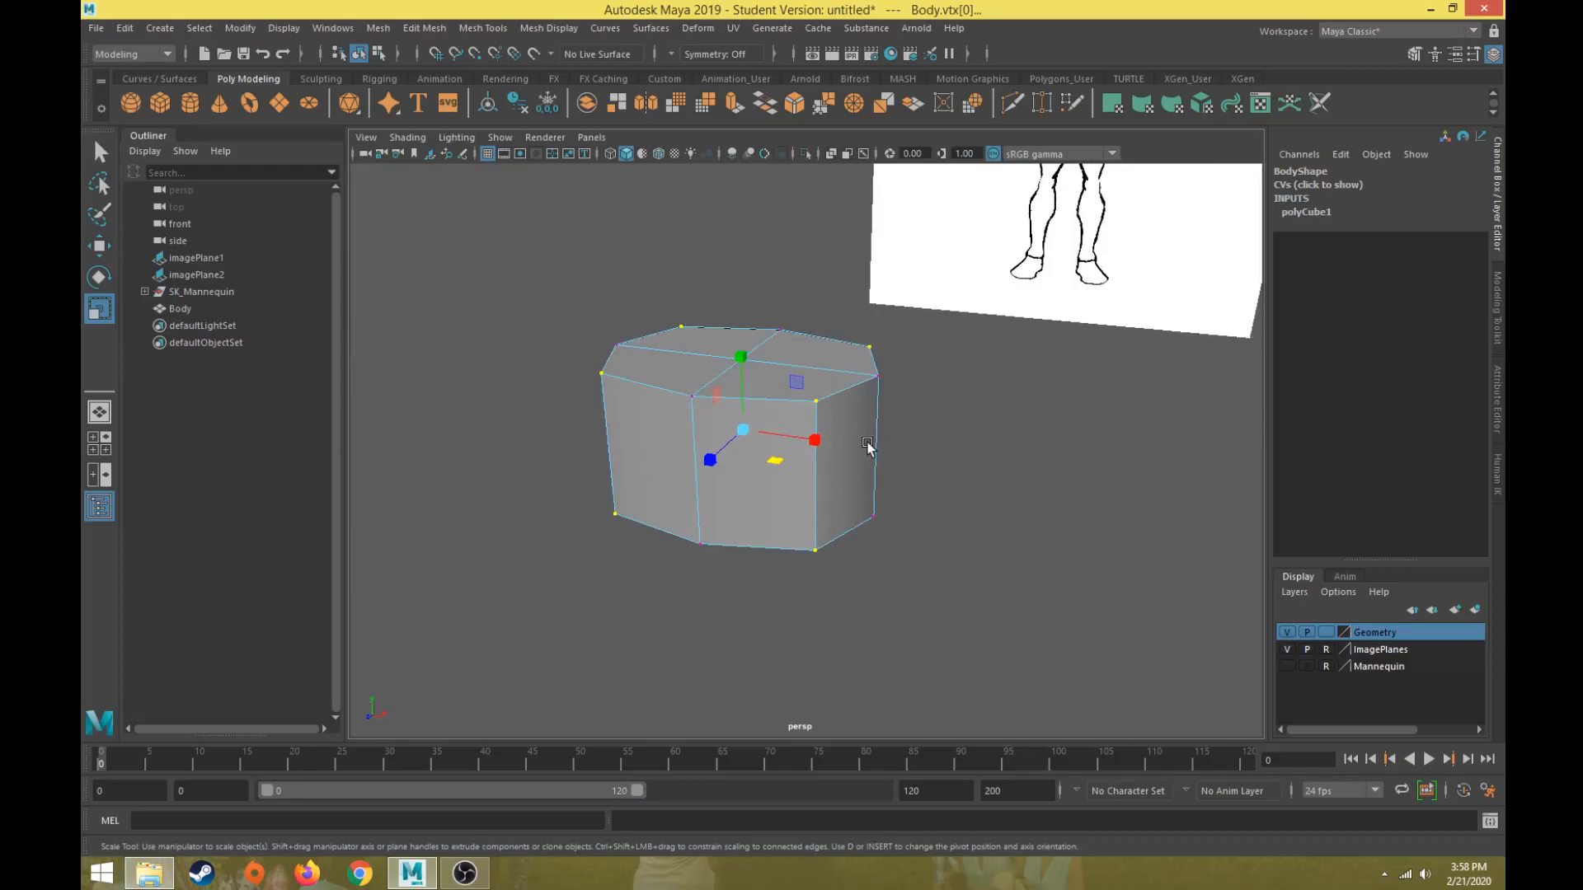
Step: Select the four top faces of the Body mesh and extrude them upward toward the waist
{"action": "key", "text": "w"}
{"action": "scroll", "coordinate": [825, 413], "scroll_direction": "down", "scroll_amount": 3}
{"action": "right_click", "coordinate": [804, 363]}
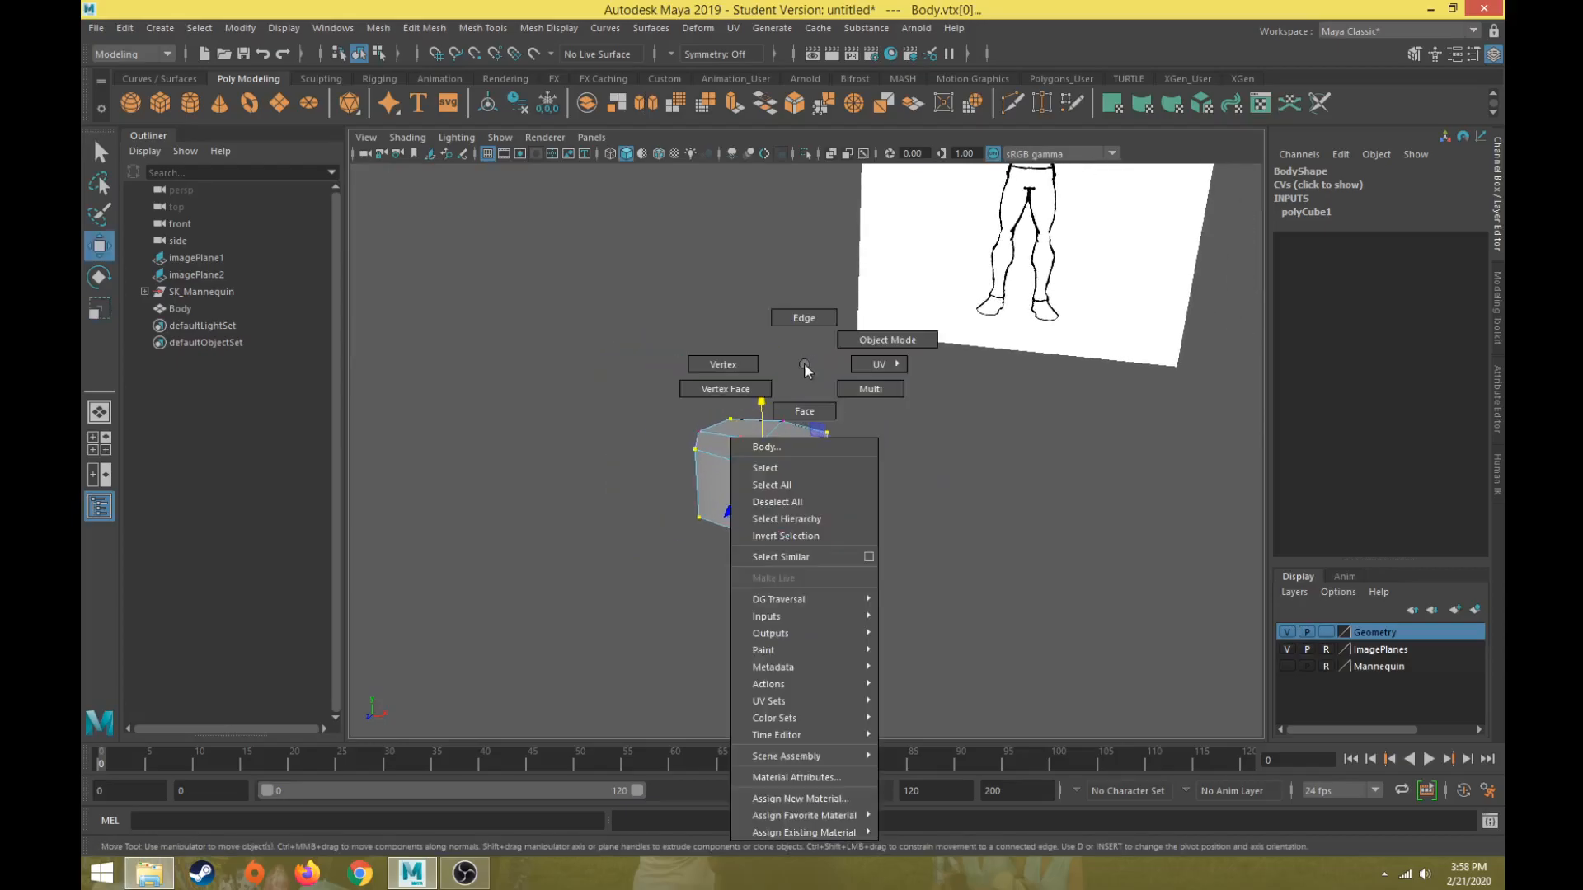
{"action": "left_click", "coordinate": [804, 410]}
{"action": "left_click", "coordinate": [790, 458]}
{"action": "key", "text": "q"}
{"action": "left_click", "coordinate": [785, 453], "text": "shift"}
{"action": "left_click", "coordinate": [751, 430], "text": "shift"}
{"action": "left_click", "coordinate": [733, 449], "text": "shift"}
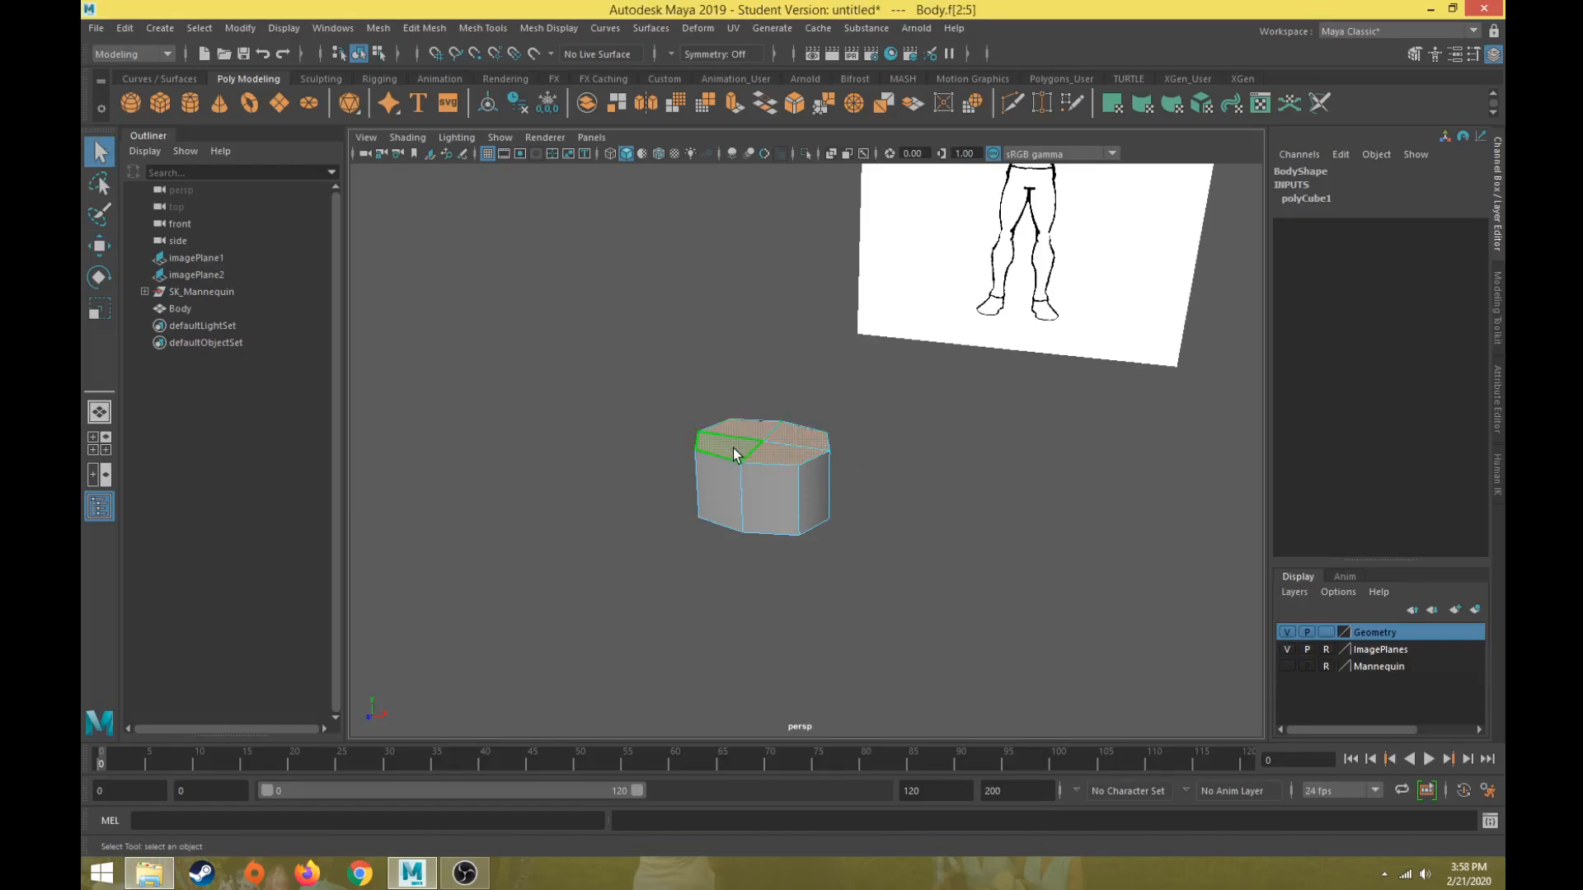
{"action": "key", "text": "space"}
{"action": "key", "text": "space"}
{"action": "key", "text": "space"}
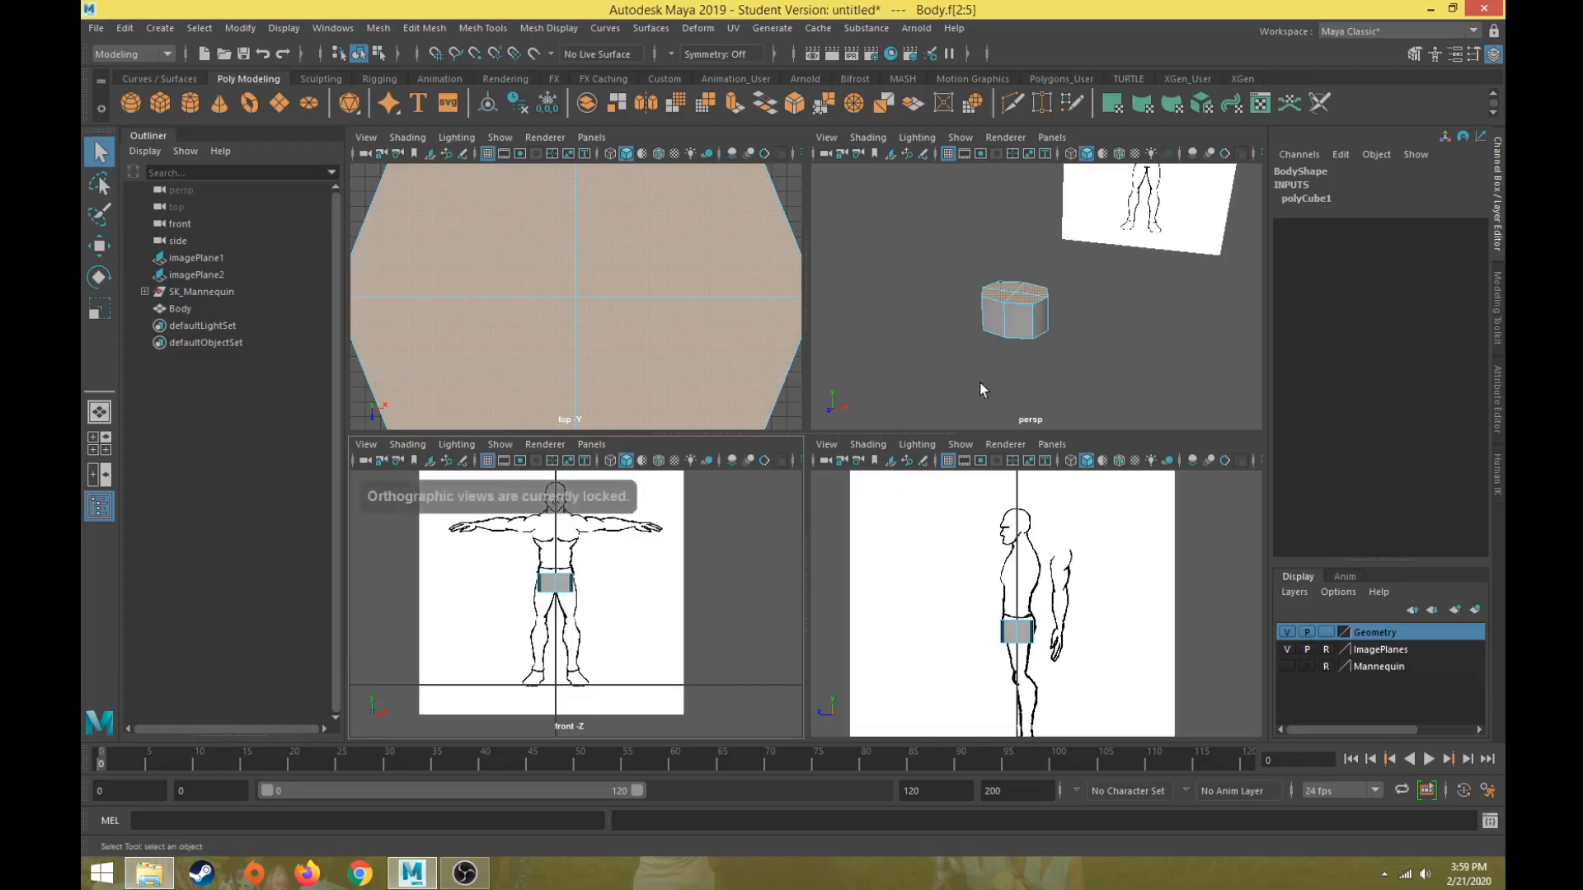
{"action": "key", "text": "space"}
{"action": "left_click_drag", "start_coordinate": [891, 393], "coordinate": [841, 495], "text": "alt"}
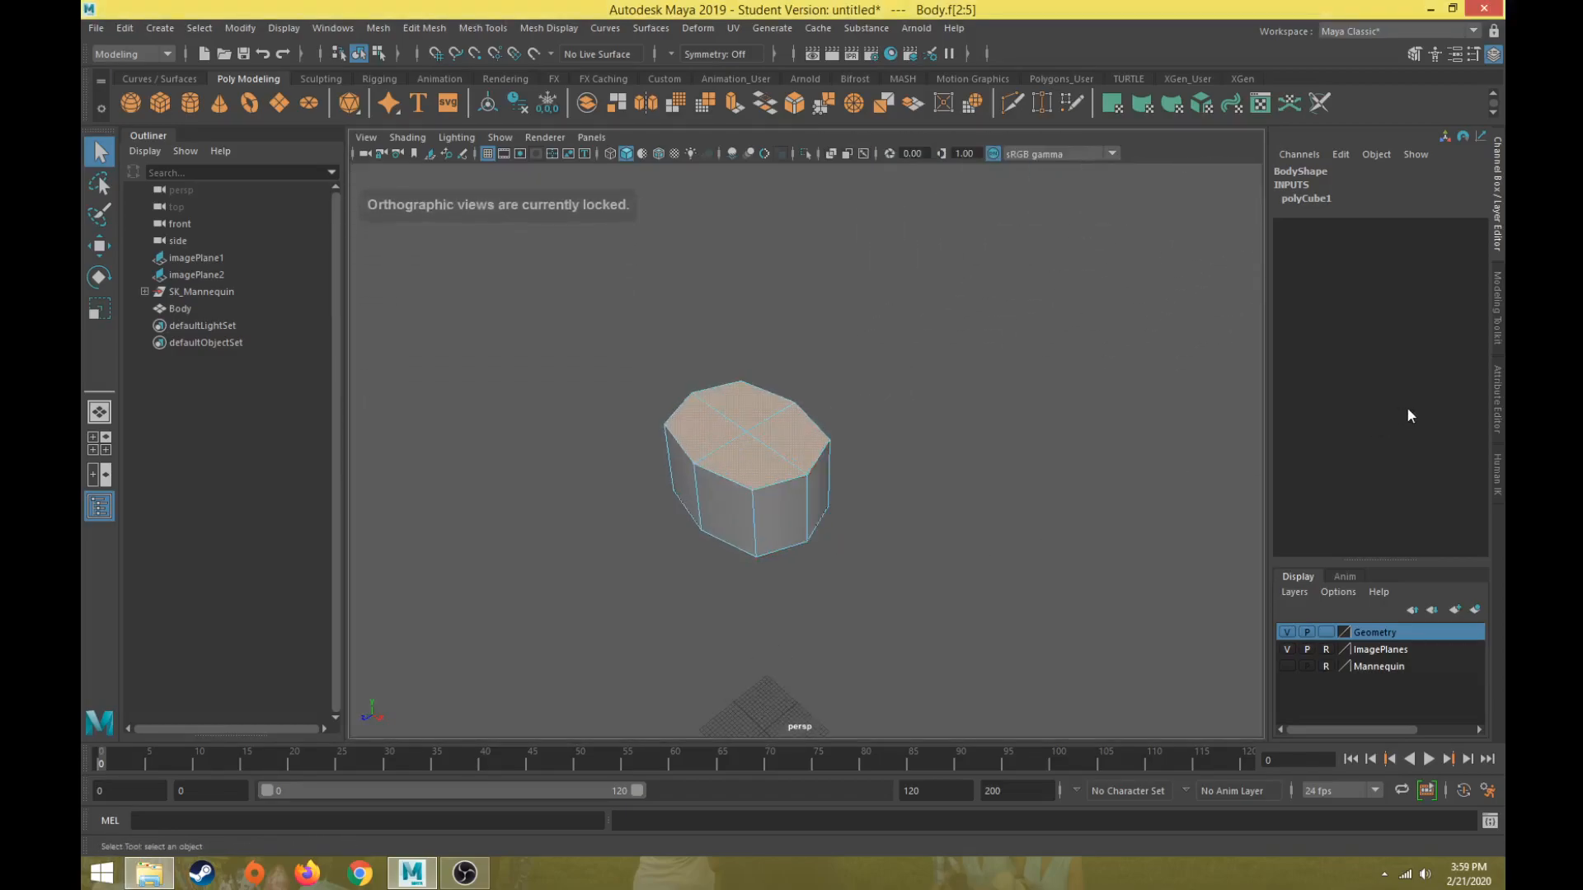
{"action": "left_click", "coordinate": [1498, 328]}
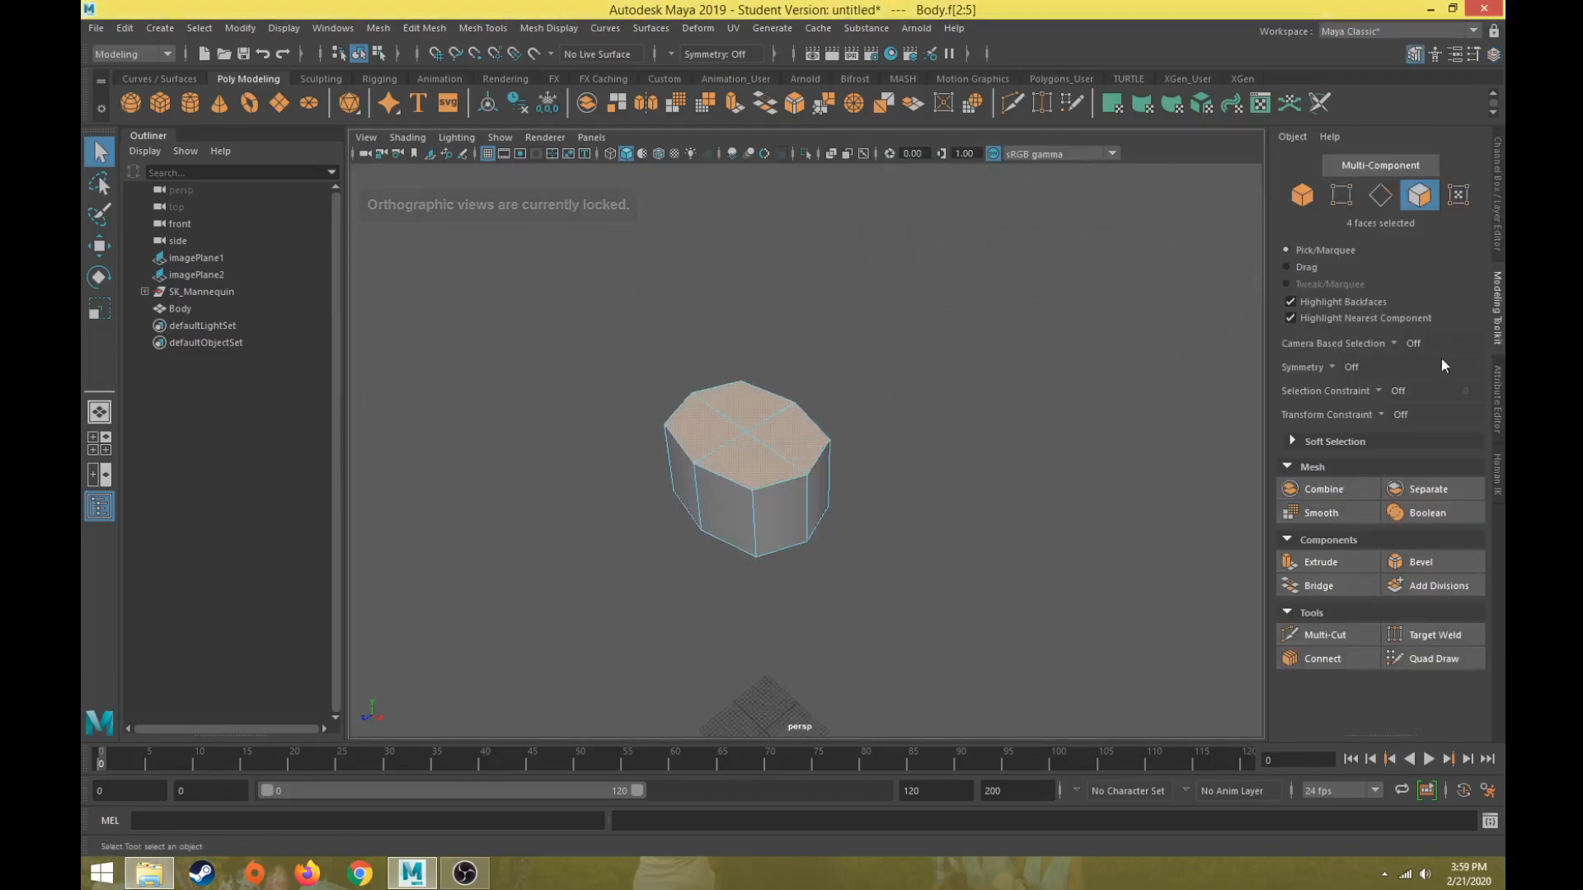
{"action": "left_click", "coordinate": [1319, 562]}
{"action": "key", "text": "w"}
{"action": "left_click_drag", "start_coordinate": [744, 363], "coordinate": [758, 333]}
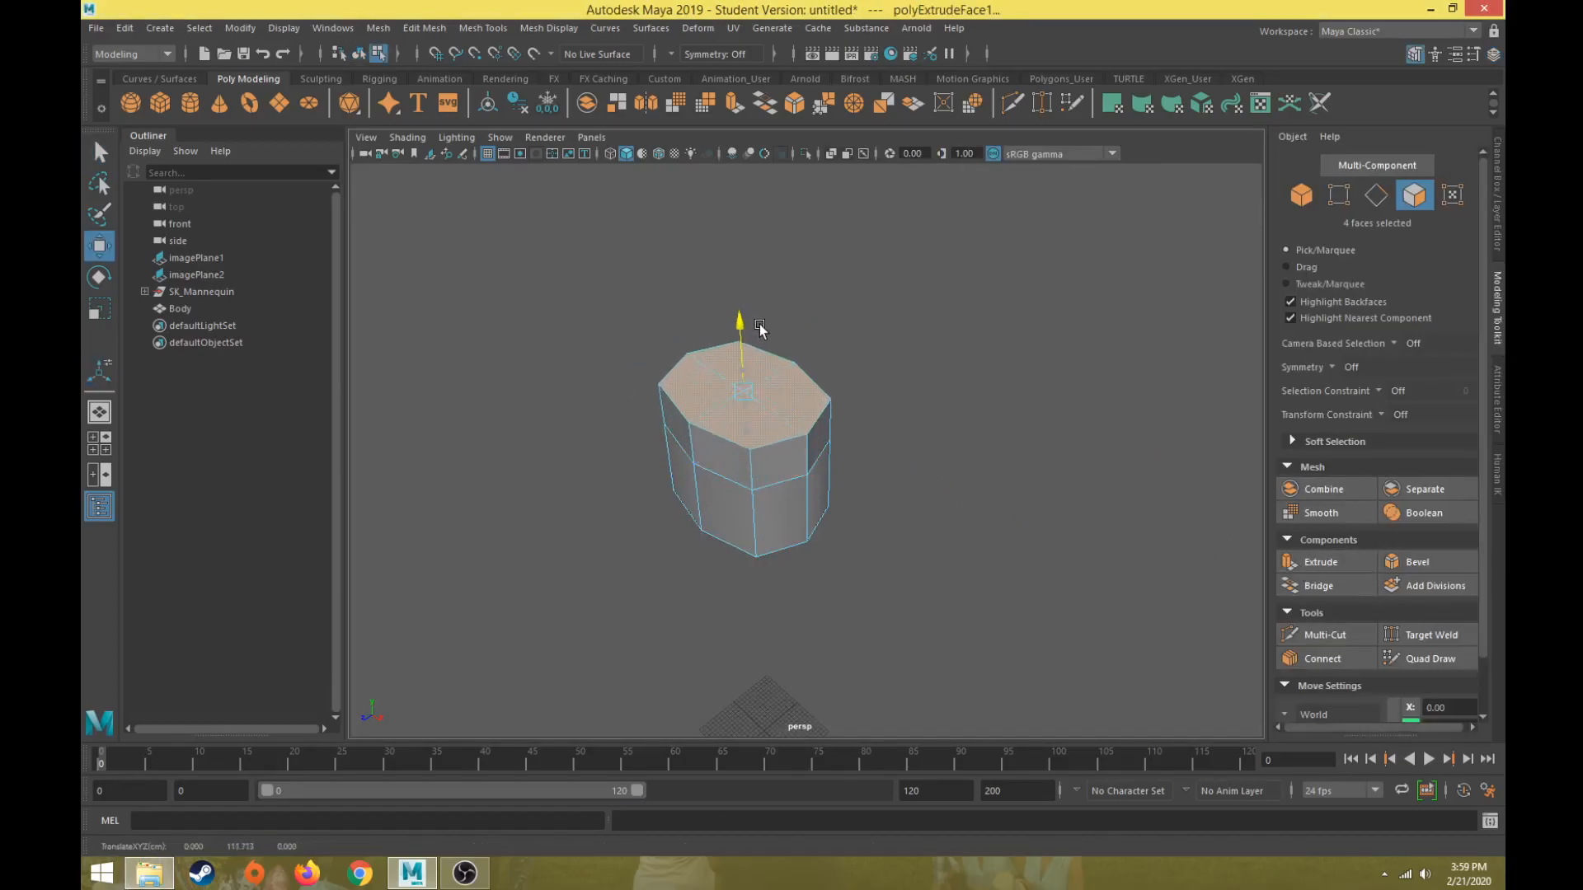
Step: In the front view, move the extruded top faces vertically to about Y 112.8, against the waist of the reference drawing
{"action": "key", "text": "space"}
{"action": "key", "text": "space"}
{"action": "scroll", "coordinate": [594, 586], "scroll_direction": "up", "scroll_amount": 7}
{"action": "middle_click_drag", "start_coordinate": [670, 490], "coordinate": [709, 699], "text": "alt"}
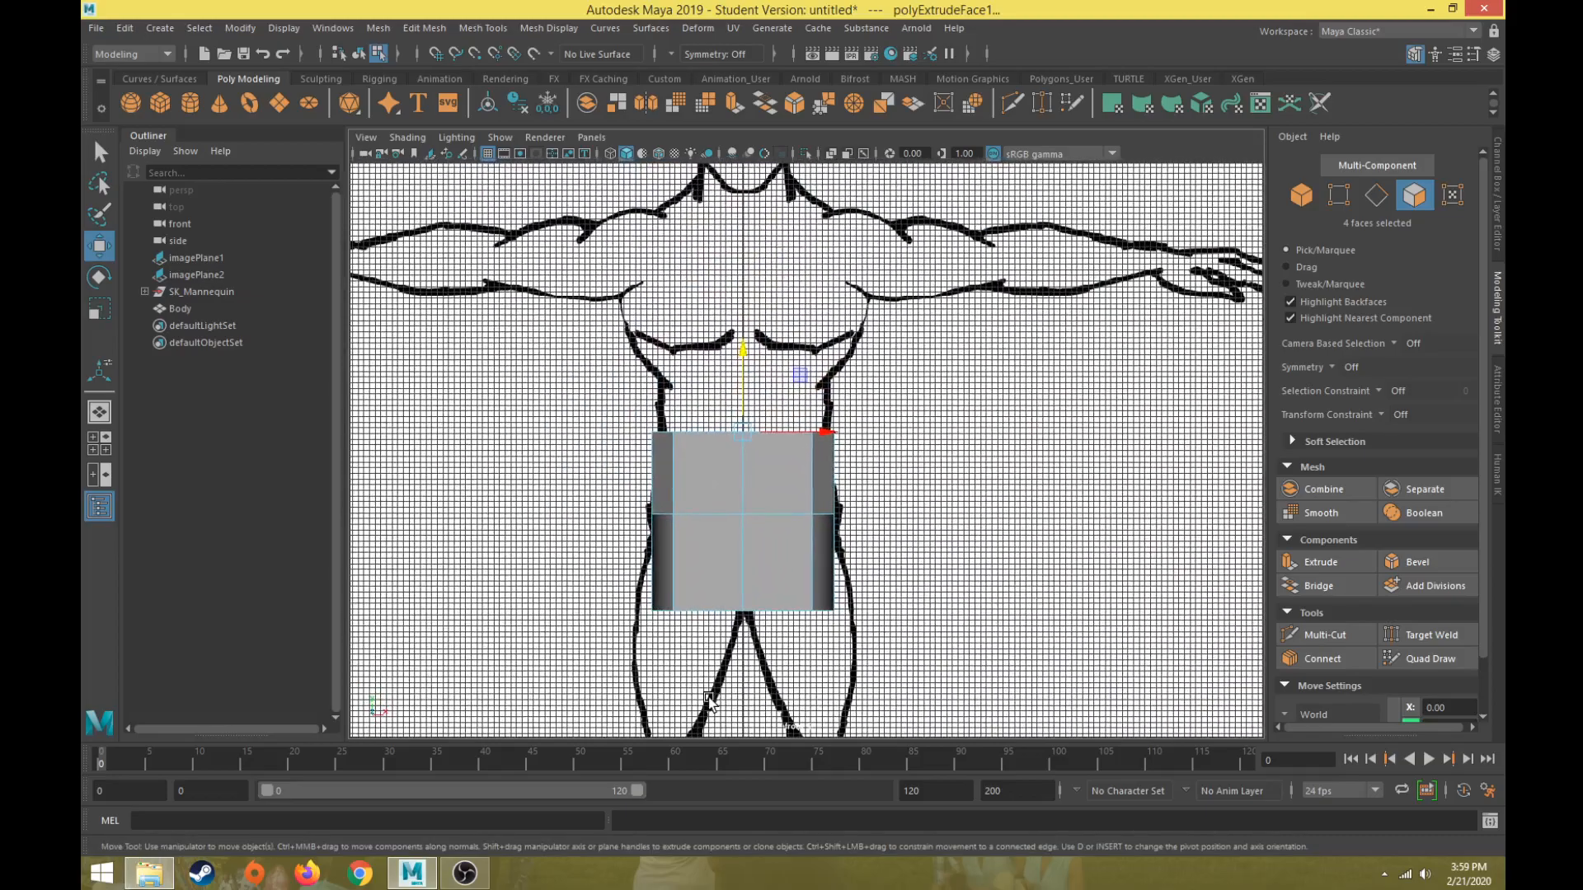
{"action": "scroll", "coordinate": [709, 701], "scroll_direction": "up", "scroll_amount": 1}
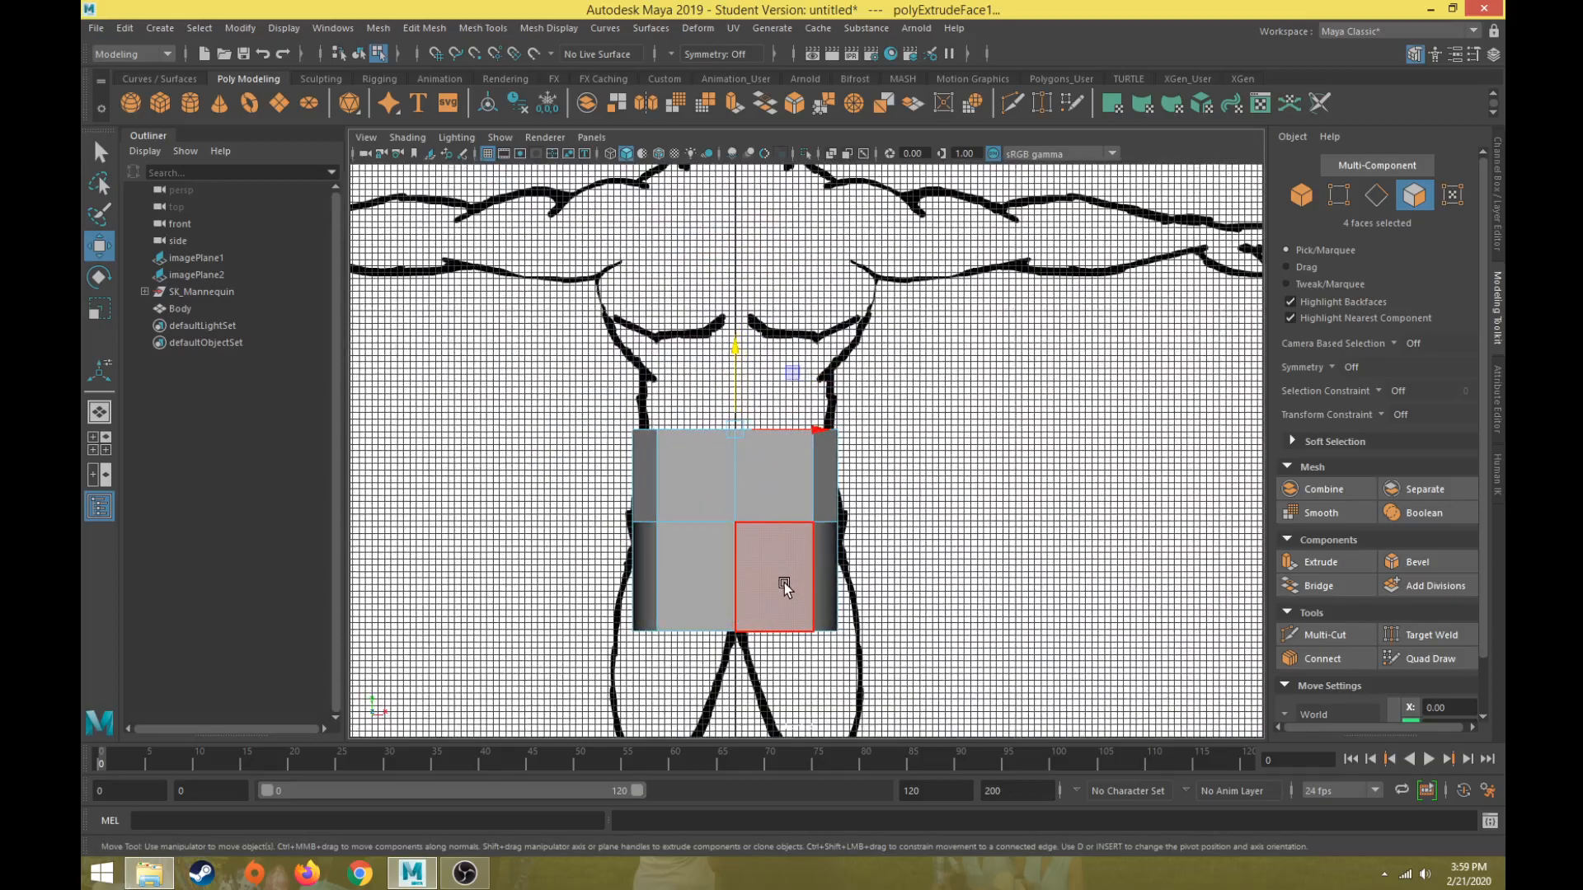
{"action": "mouse_move", "coordinate": [736, 375]}
{"action": "left_mouse_down"}
{"action": "mouse_move", "coordinate": [738, 430]}
{"action": "mouse_move", "coordinate": [745, 374]}
{"action": "left_mouse_up"}
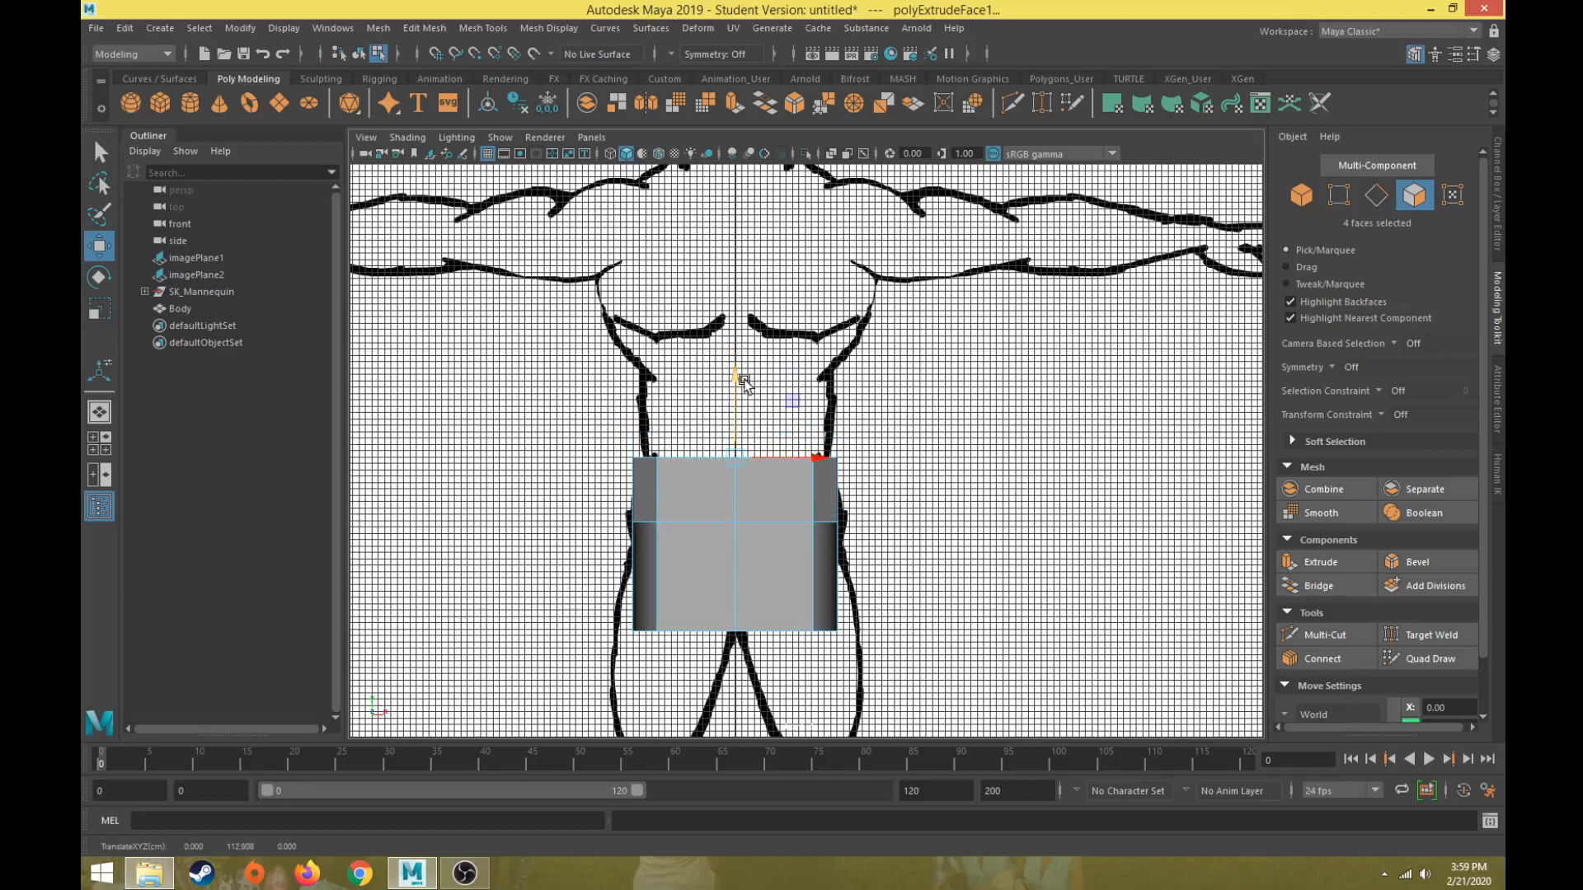
Step: Scale the extruded top faces down uniformly so the block tapers to the waist outline in the reference images
{"action": "key", "text": "r"}
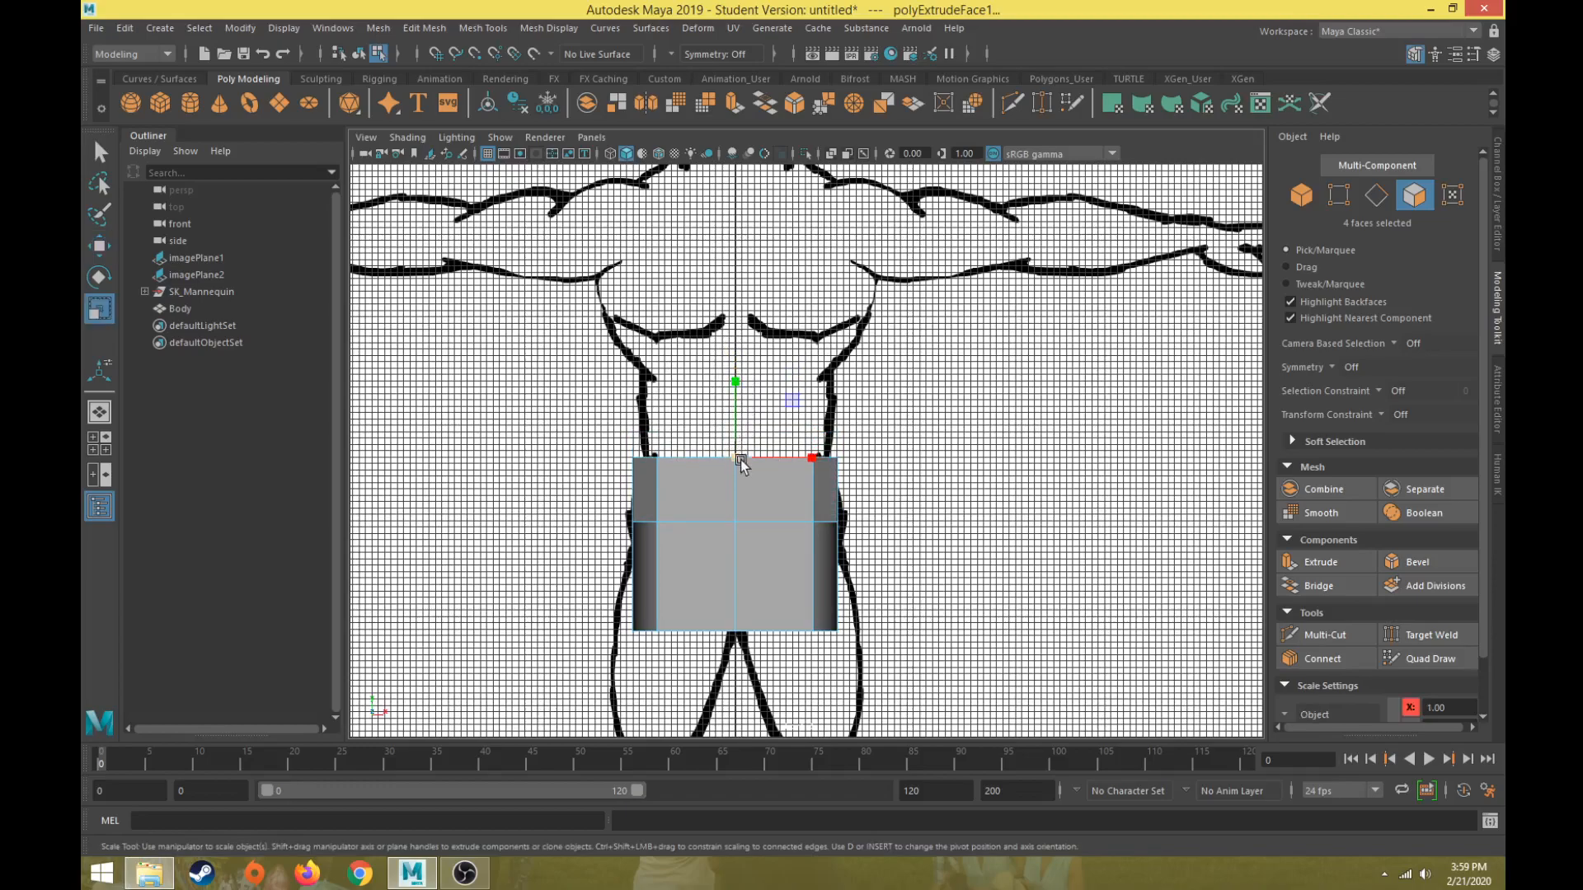
{"action": "key", "text": "space"}
{"action": "key", "text": "space"}
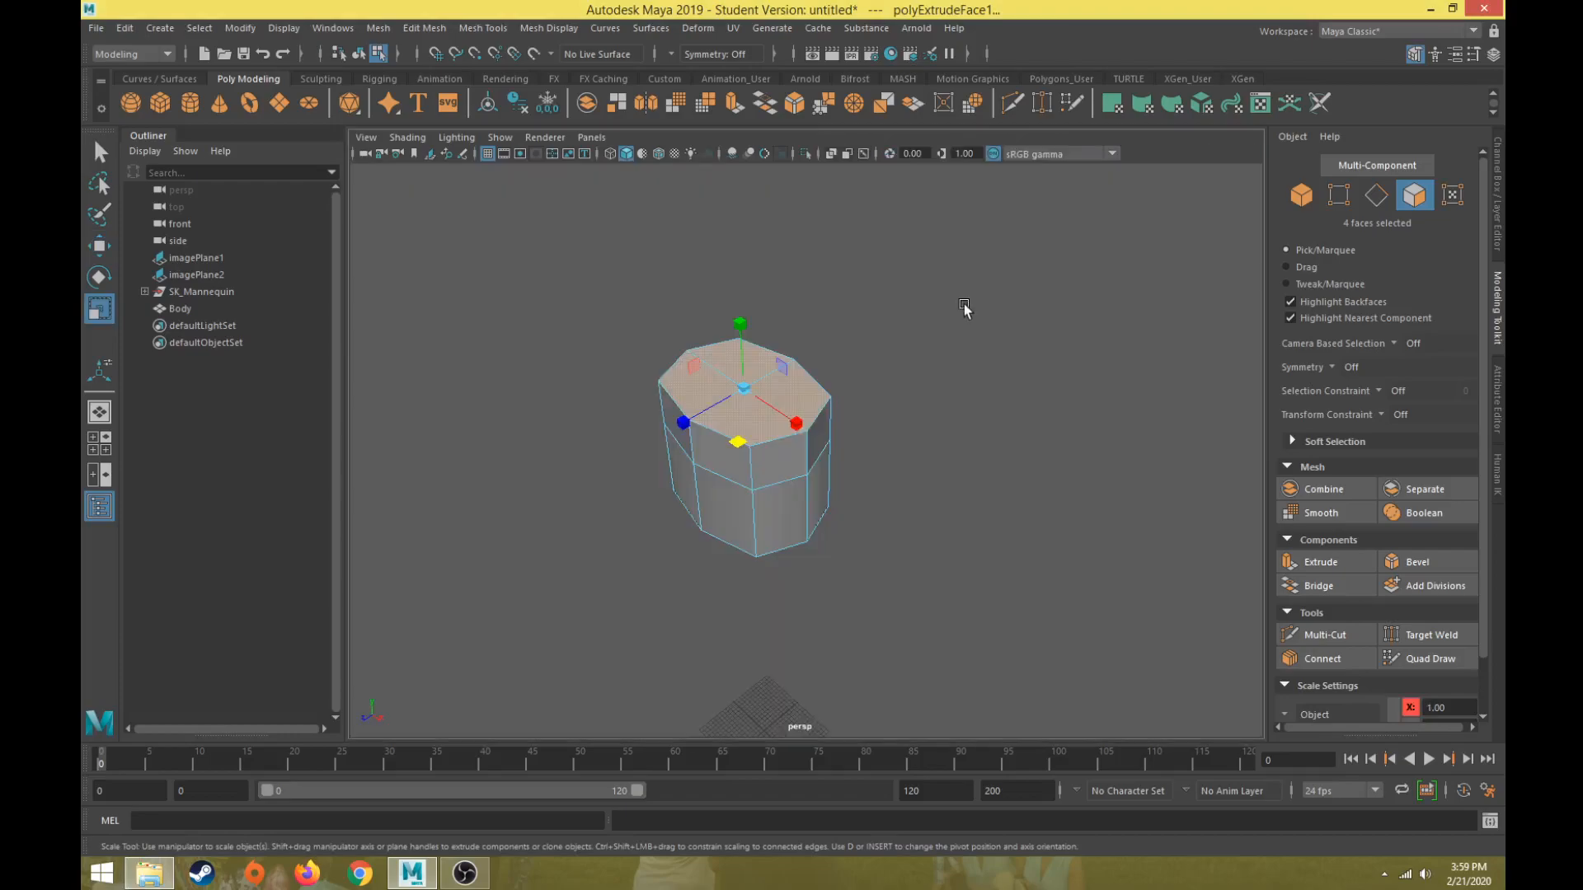
{"action": "key", "text": "space"}
{"action": "left_click_drag", "start_coordinate": [1006, 272], "coordinate": [1000, 278]}
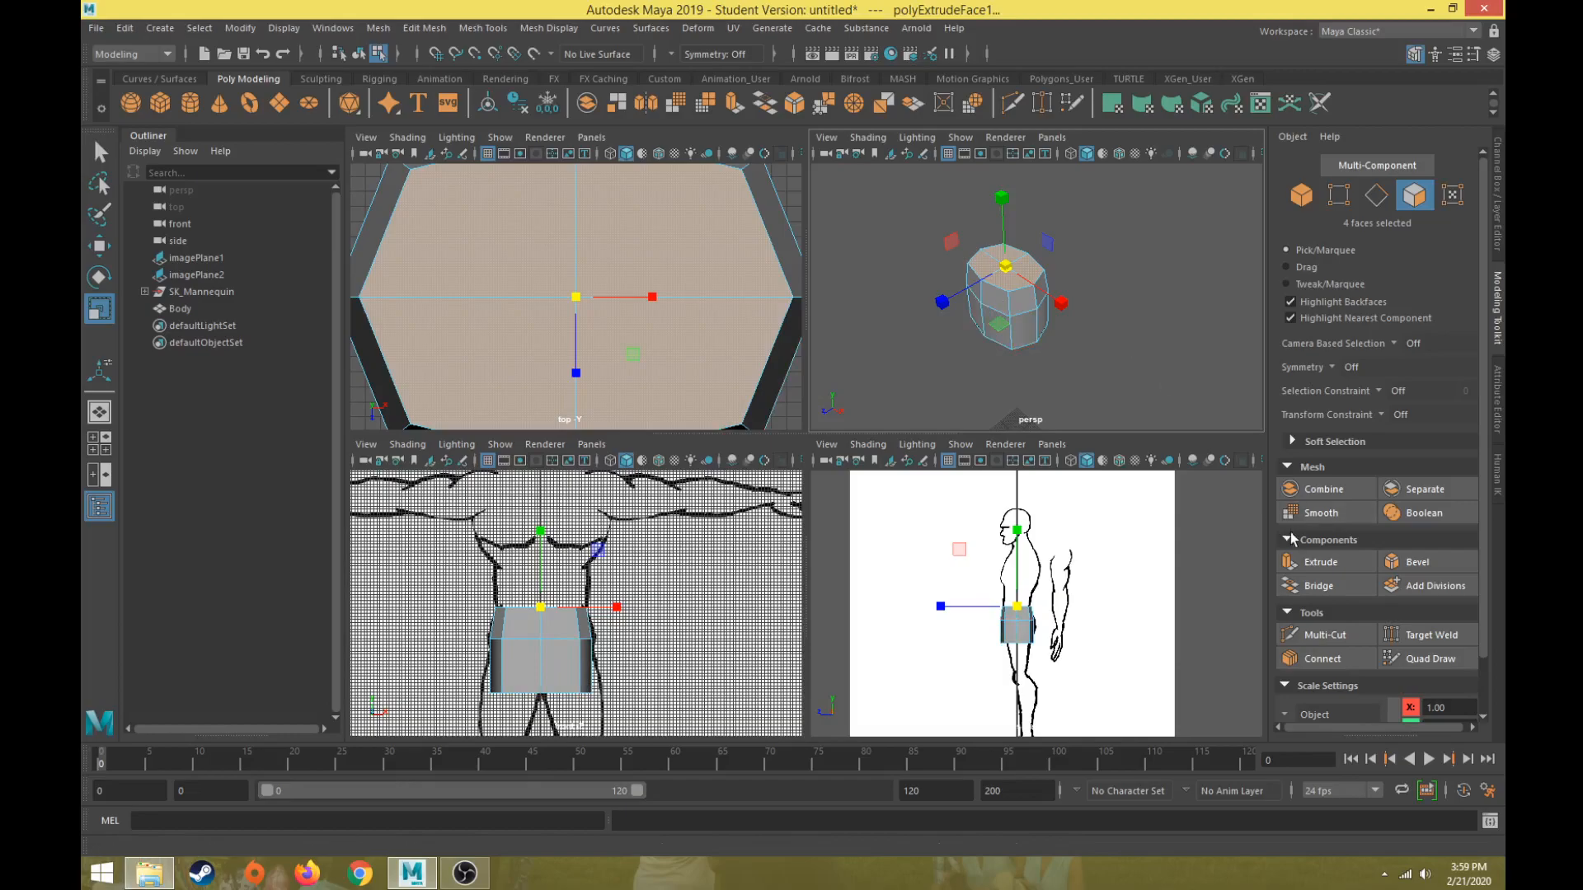
Step: Extrude the four top faces of the Body mesh up to about Y 125.8 and scale them slightly outward to the torso outline
{"action": "left_click", "coordinate": [1319, 564]}
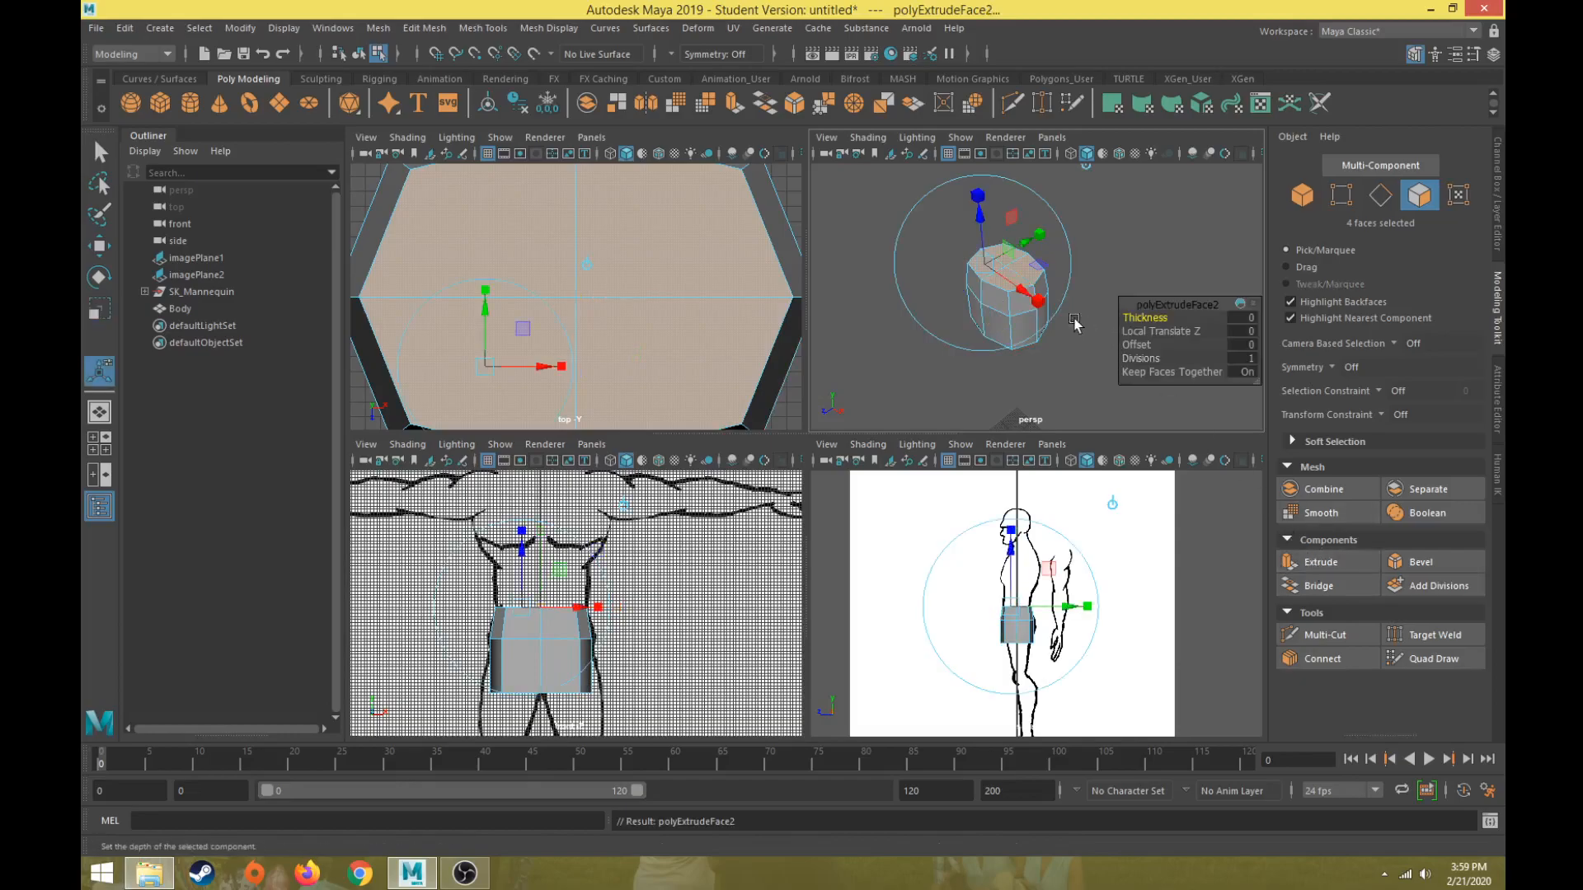
{"action": "key", "text": "w"}
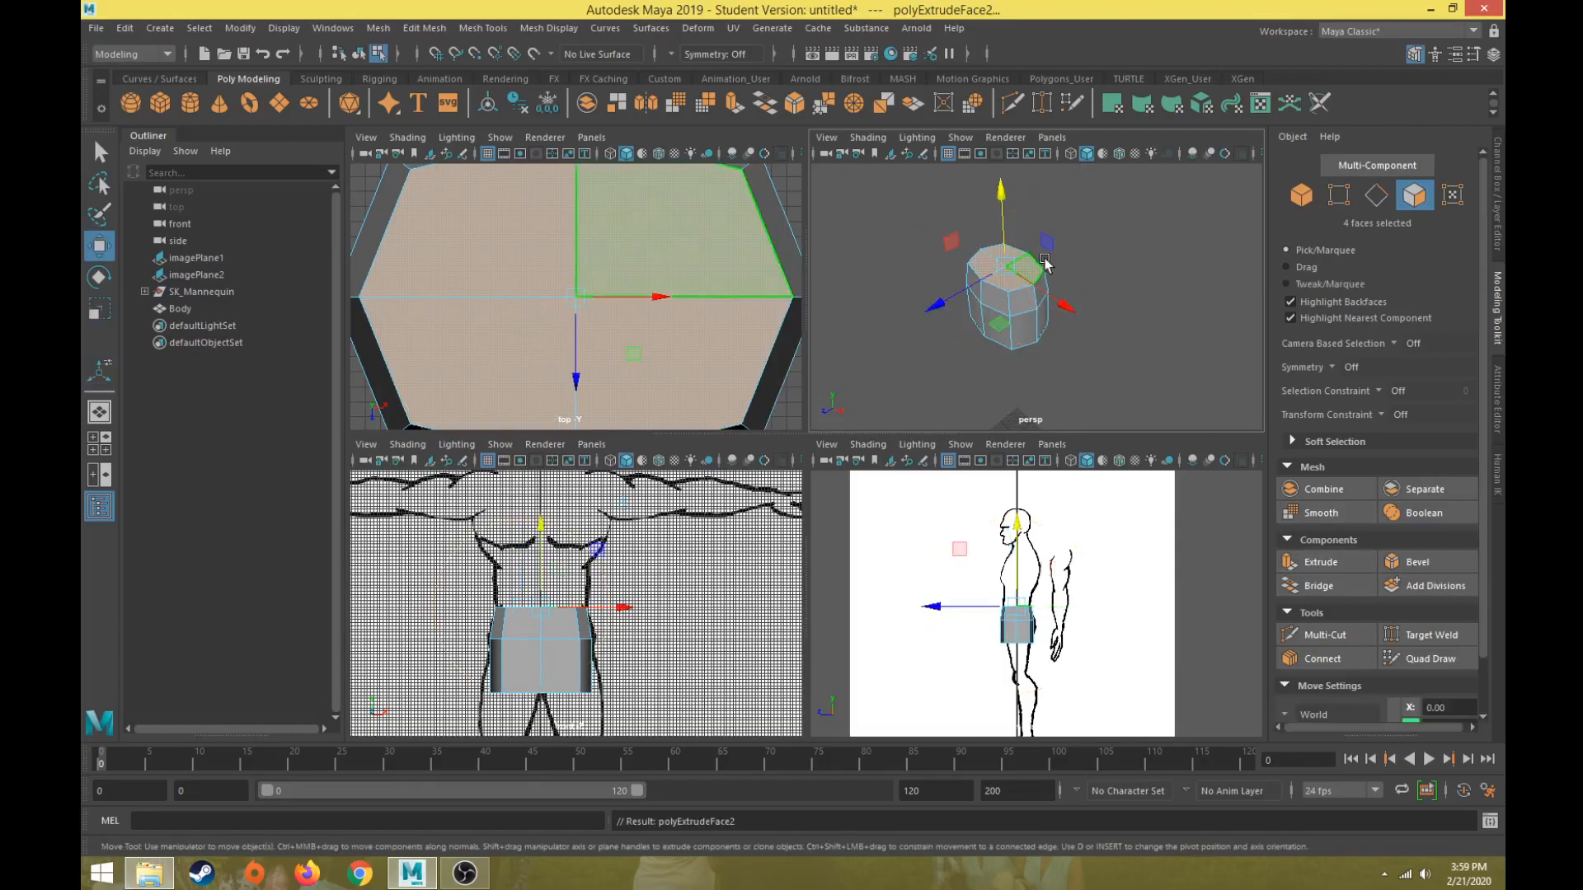
{"action": "left_click_drag", "start_coordinate": [1001, 221], "coordinate": [1008, 191]}
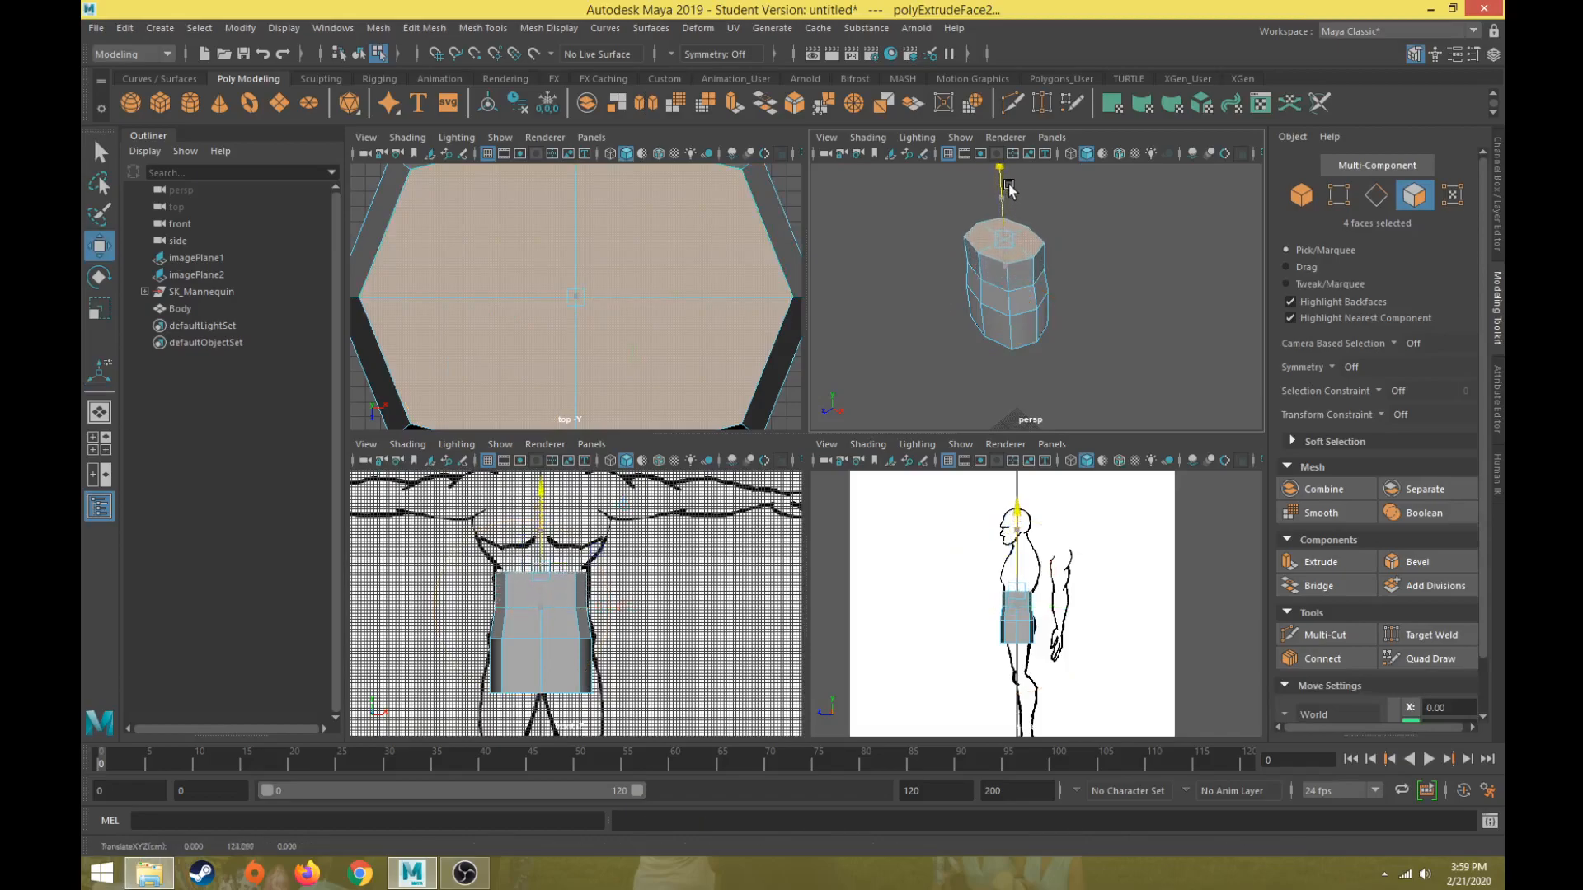
{"action": "key", "text": "r"}
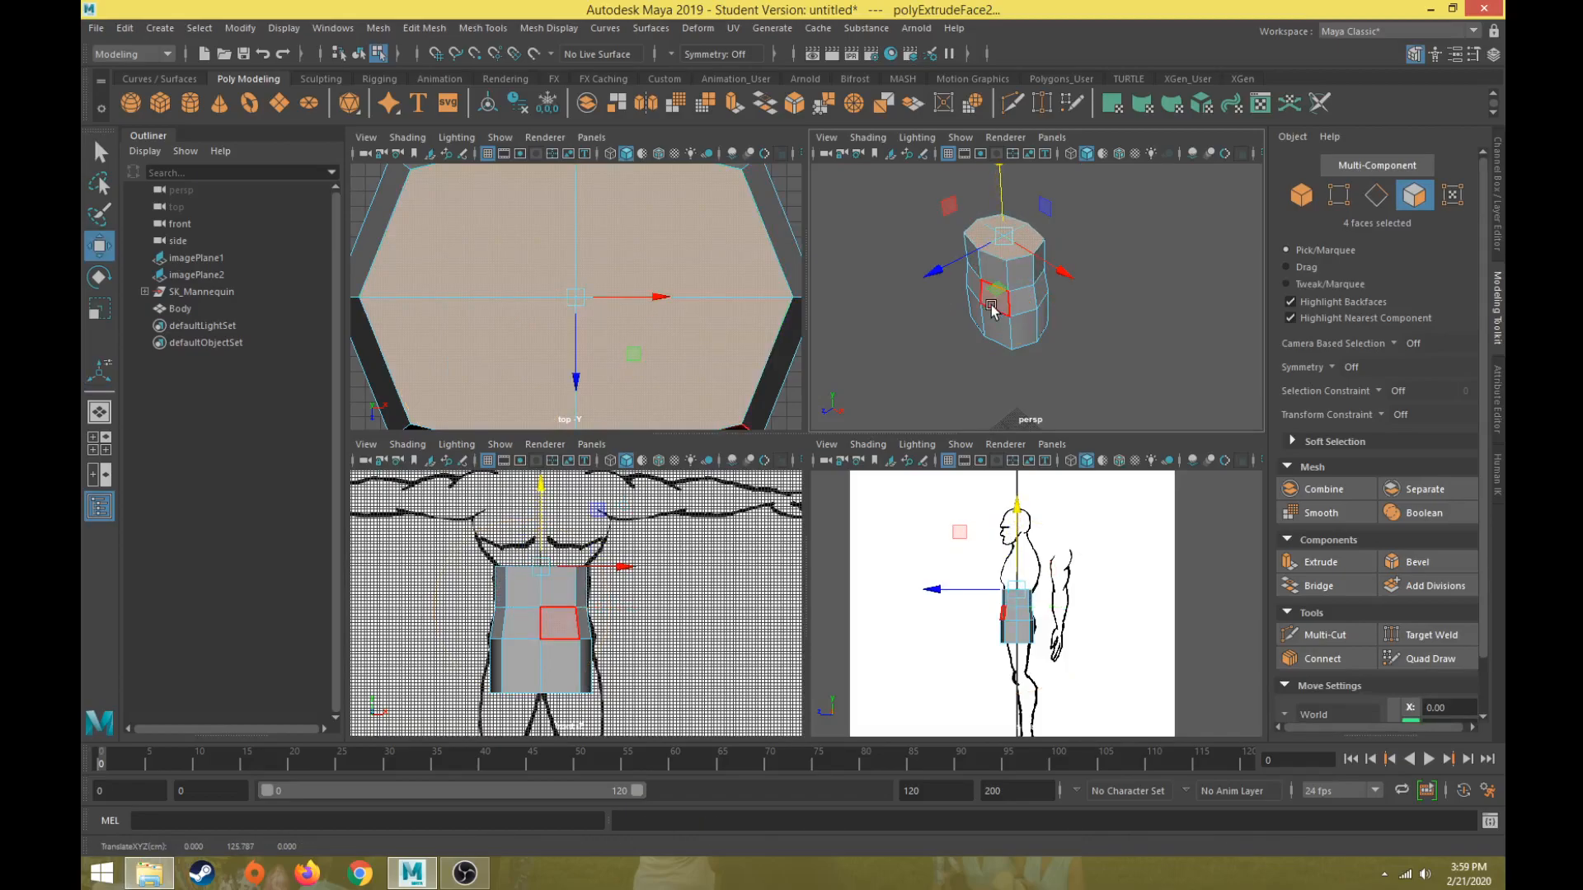
{"action": "left_click_drag", "start_coordinate": [1003, 240], "coordinate": [1004, 248]}
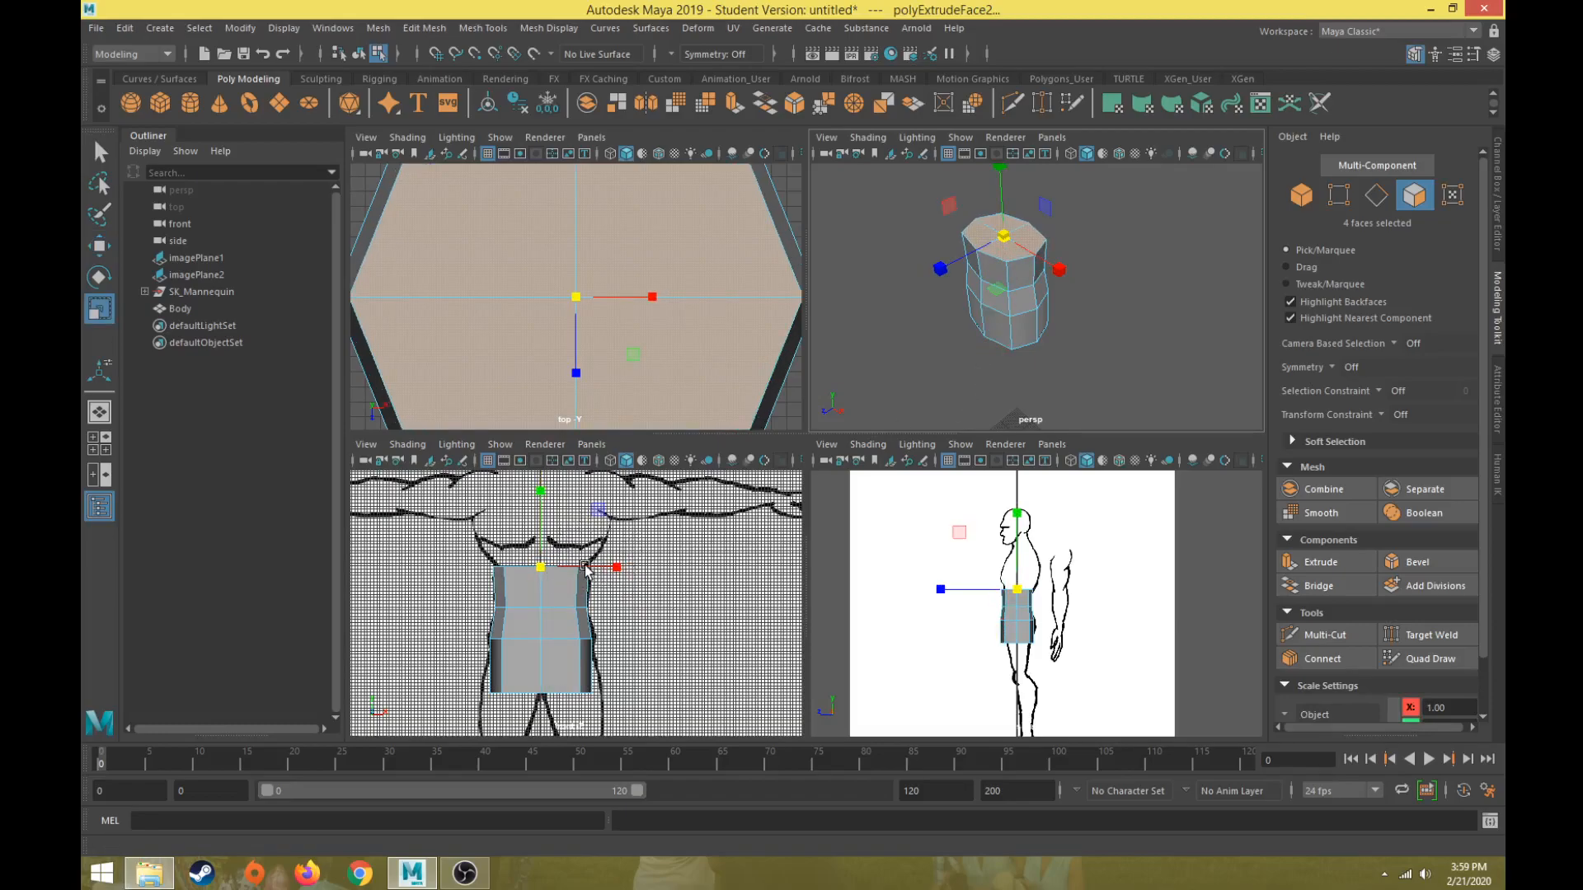
Step: In the side view, rotate the extruded top faces so their front edge sits higher than the back edge, following the lower ribcage
{"action": "scroll", "coordinate": [1072, 581], "scroll_direction": "up", "scroll_amount": 6}
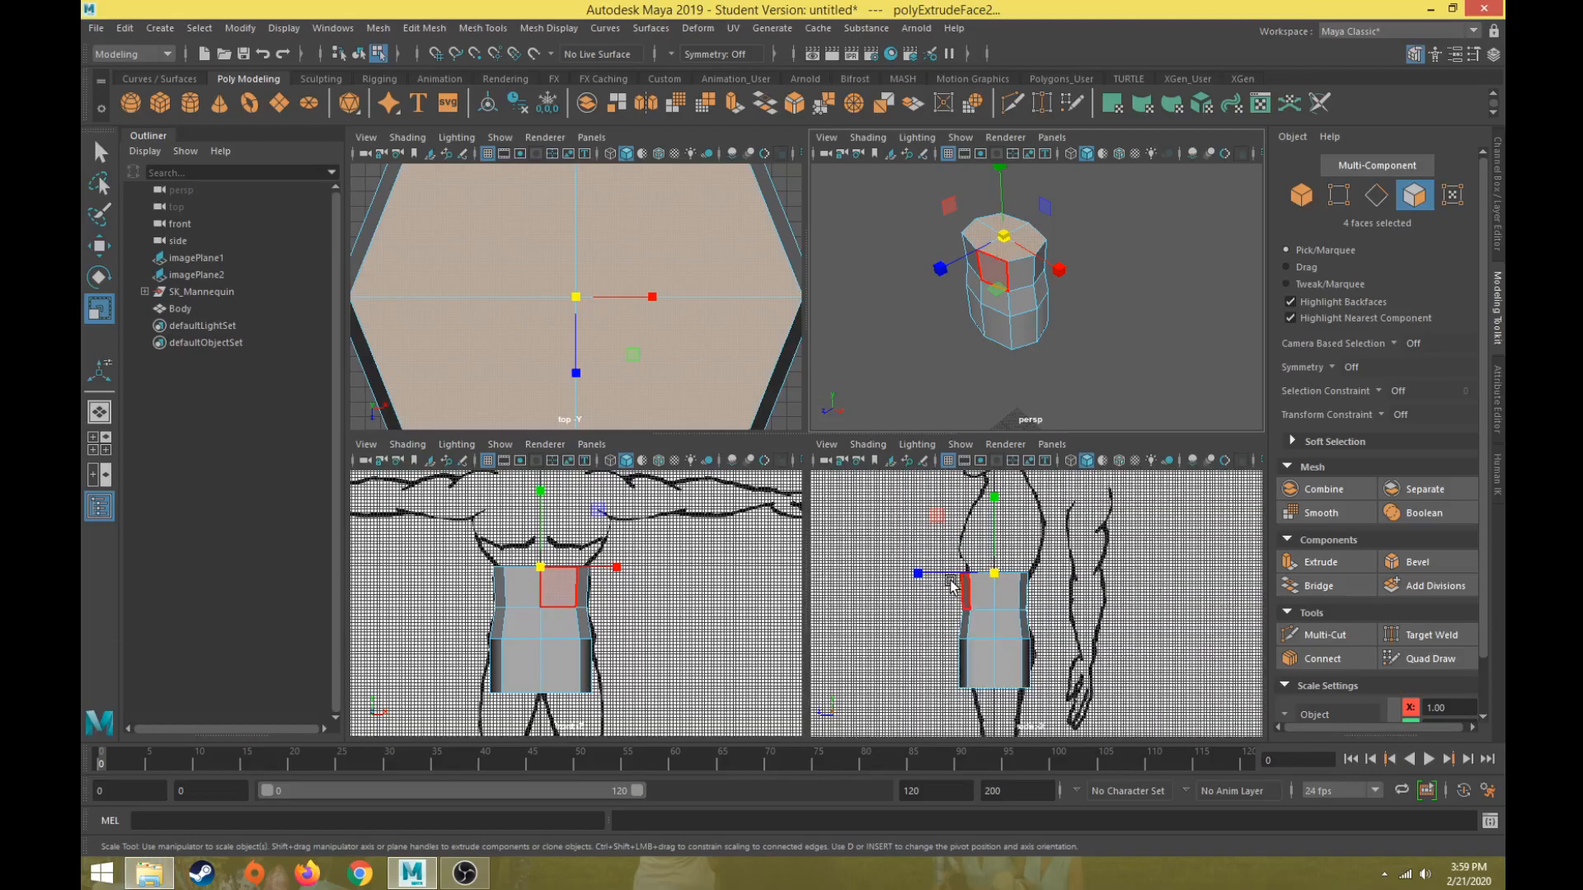
{"action": "key", "text": "e"}
{"action": "middle_click_drag", "start_coordinate": [971, 580], "coordinate": [948, 619], "text": "alt"}
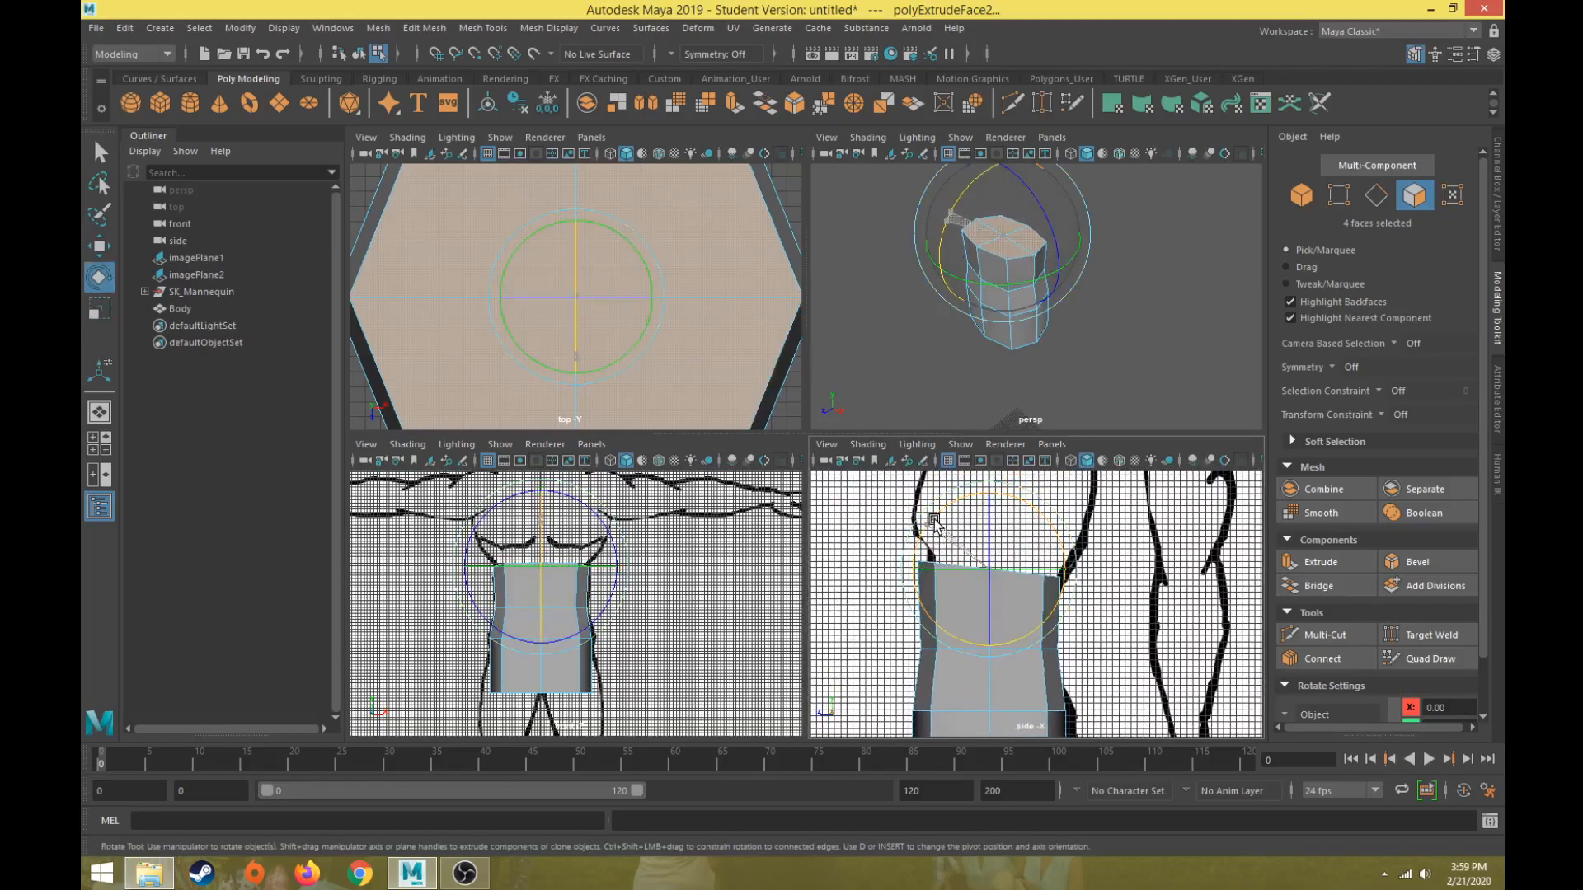
{"action": "scroll", "coordinate": [956, 608], "scroll_direction": "down", "scroll_amount": 4}
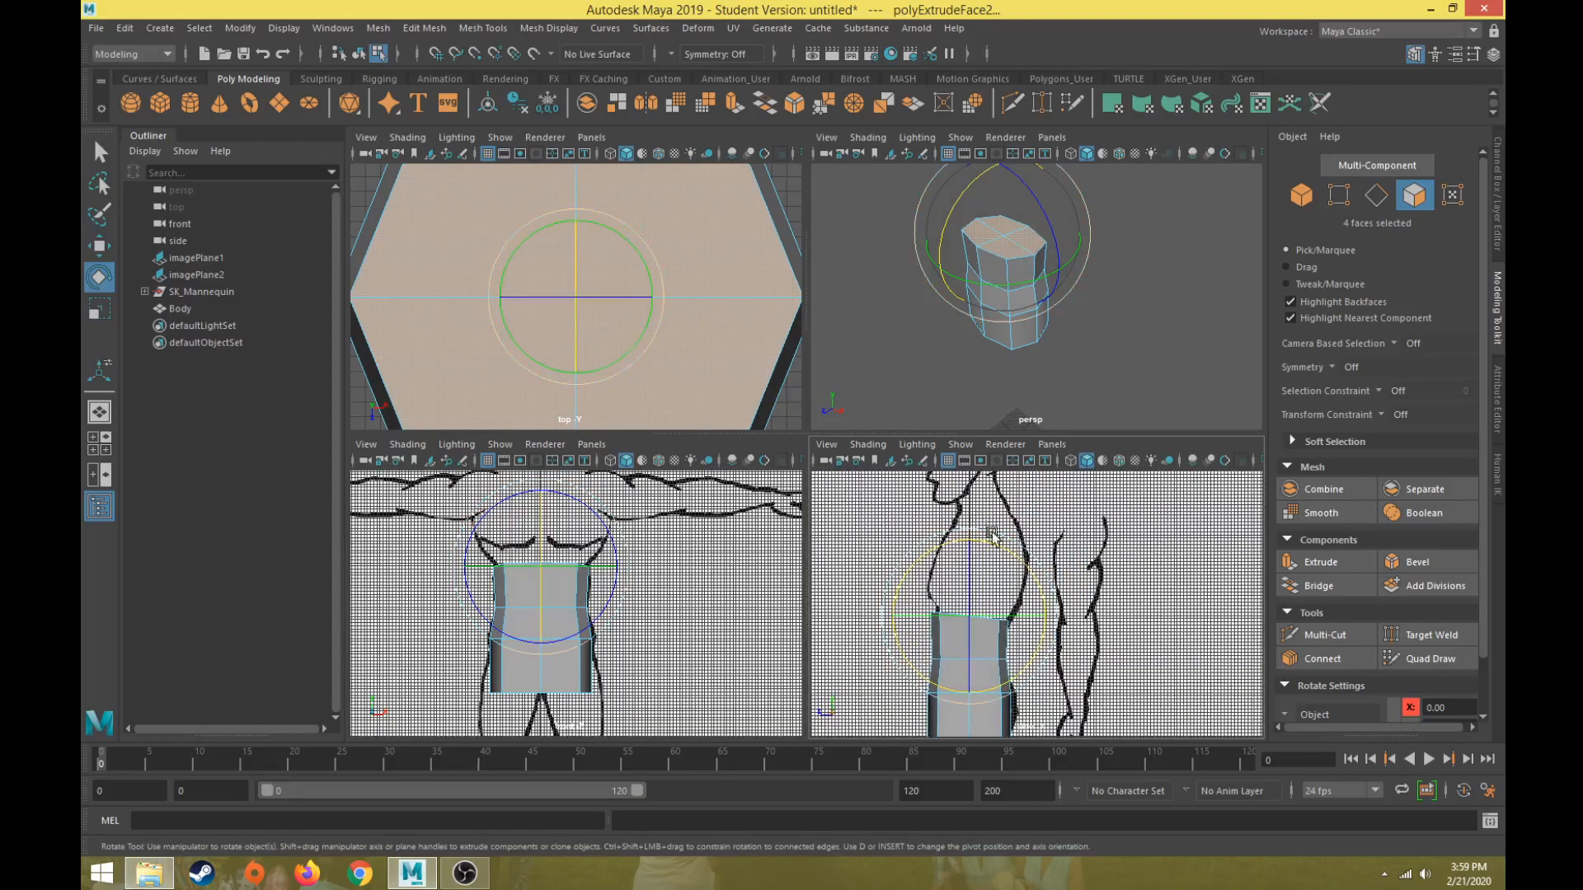
{"action": "scroll", "coordinate": [989, 614], "scroll_direction": "up", "scroll_amount": 5}
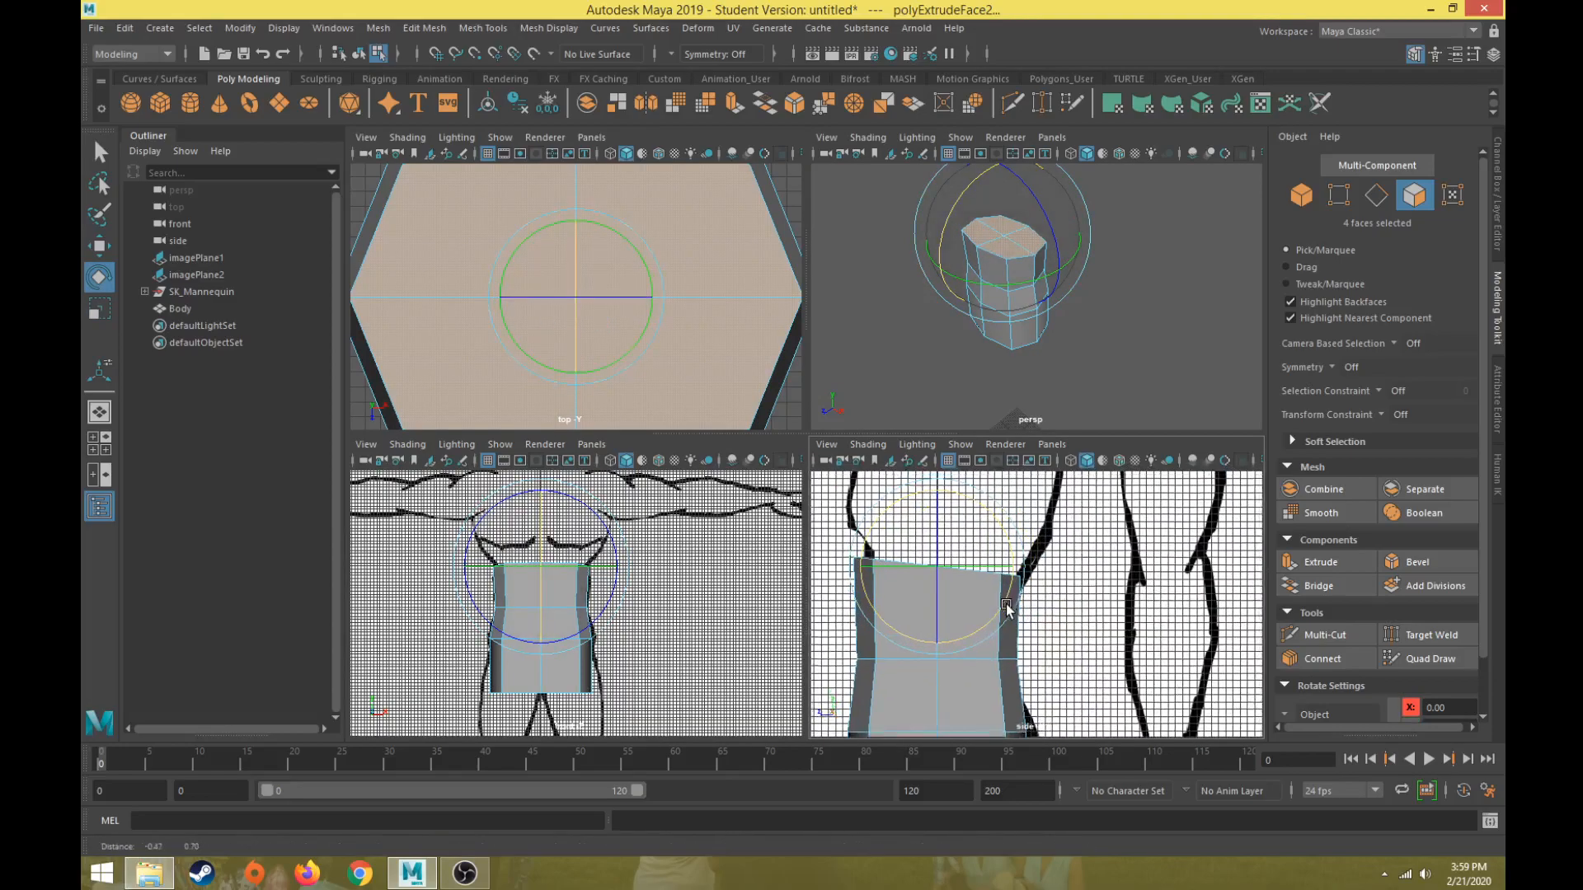
{"action": "left_click_drag", "start_coordinate": [1013, 549], "coordinate": [1017, 549]}
{"action": "middle_click_drag", "start_coordinate": [1009, 574], "coordinate": [1027, 462], "text": "alt"}
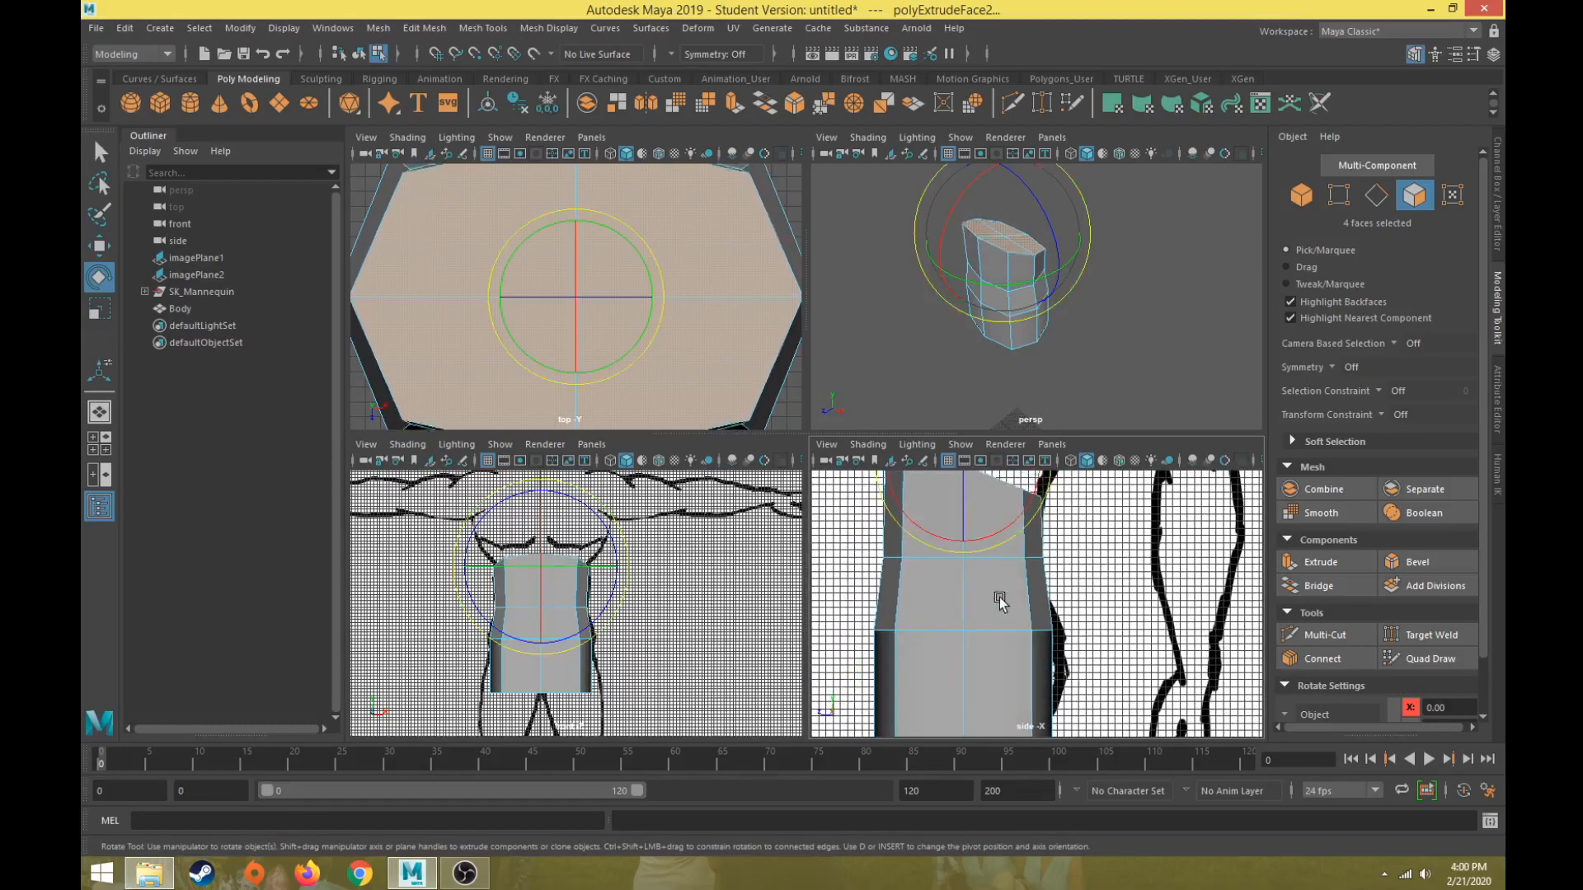
{"action": "middle_click_drag", "start_coordinate": [1080, 576], "coordinate": [1104, 734], "text": "alt"}
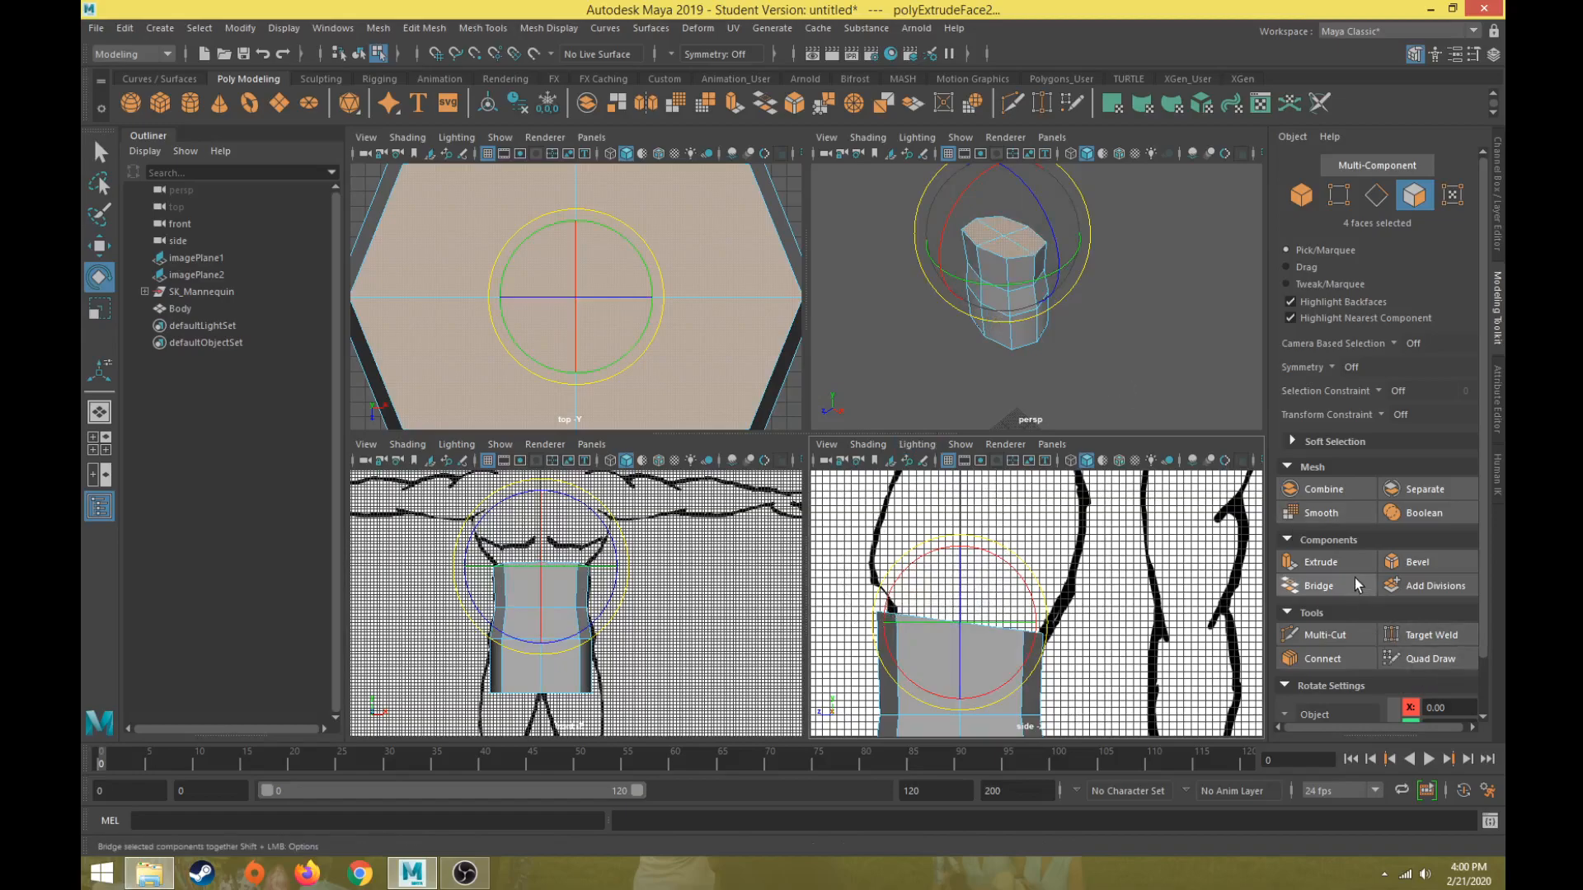
Step: Extrude the tilted top faces up to about Y 128.4 and scale them uniformly outward by about 1.18
{"action": "left_click", "coordinate": [1333, 562]}
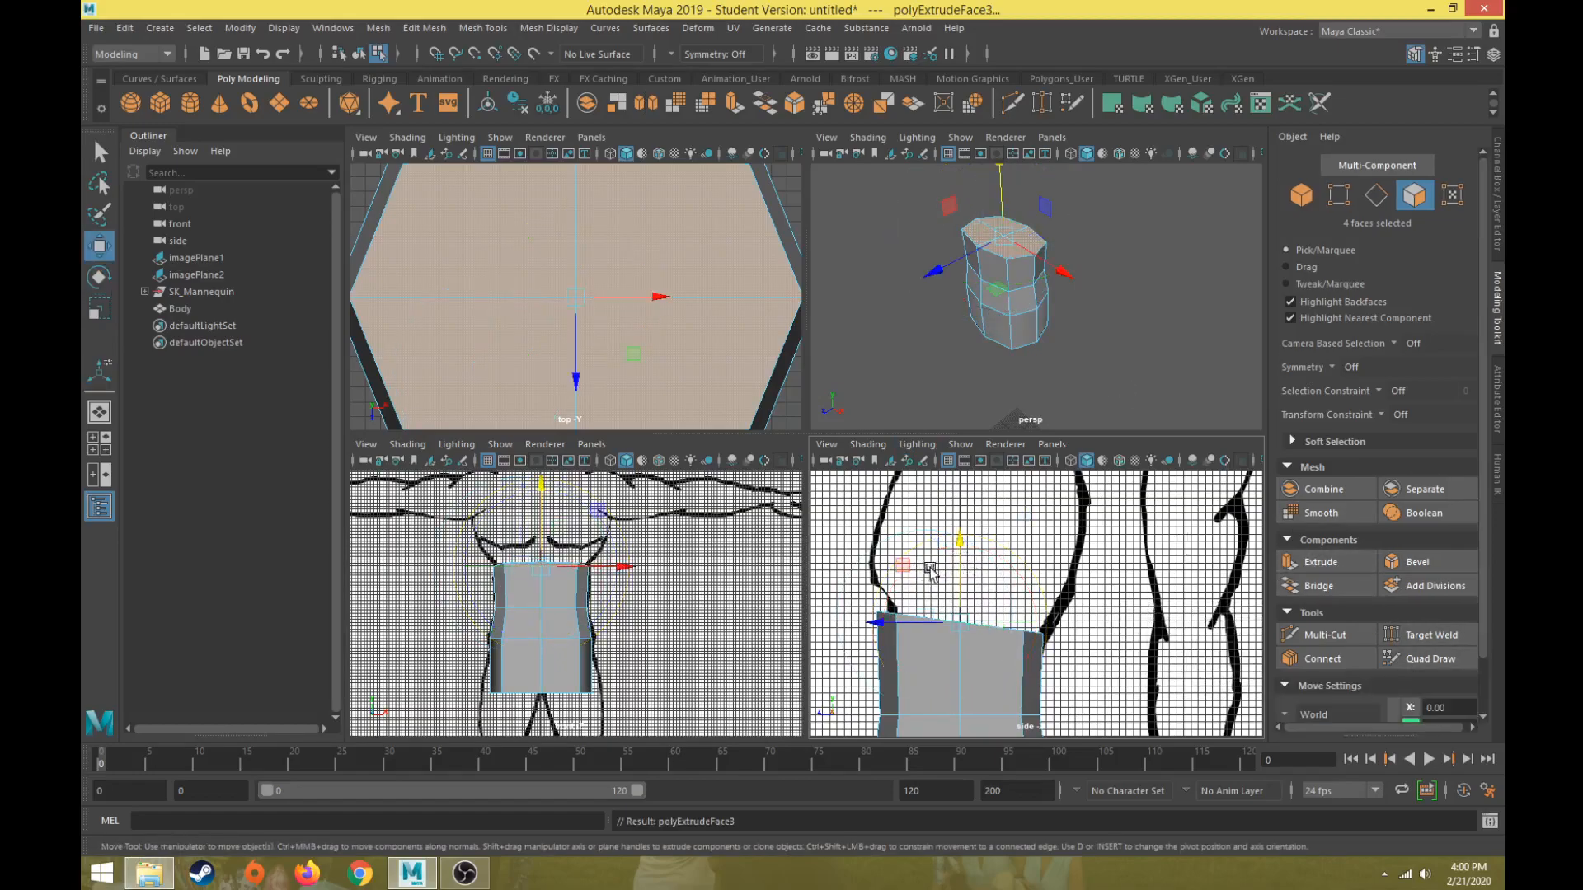
{"action": "left_click_drag", "start_coordinate": [961, 541], "coordinate": [914, 537]}
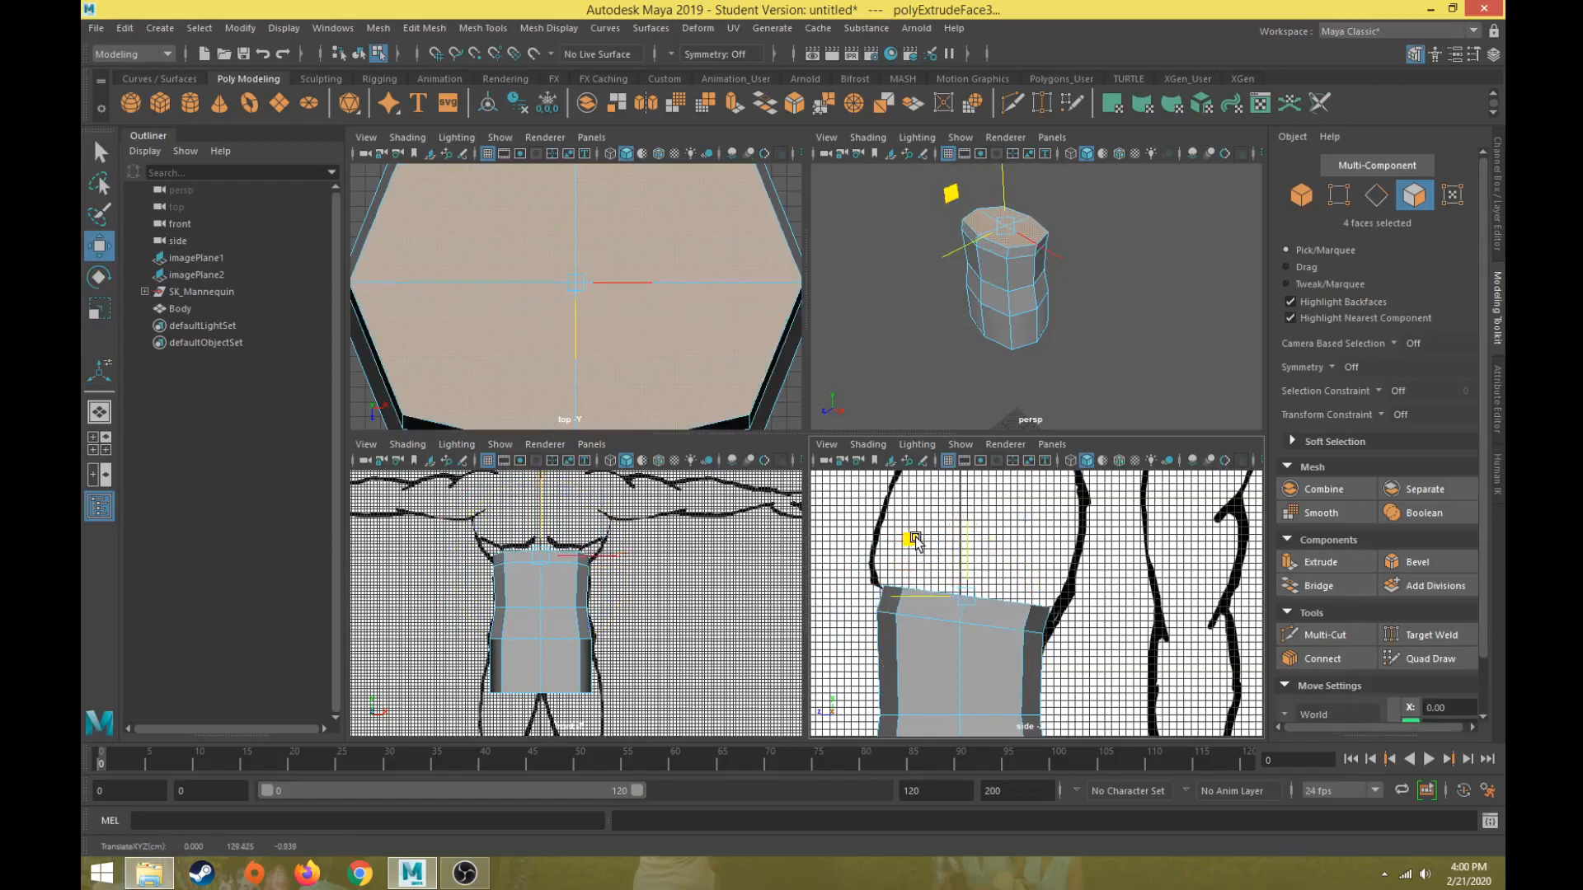
{"action": "key", "text": "r"}
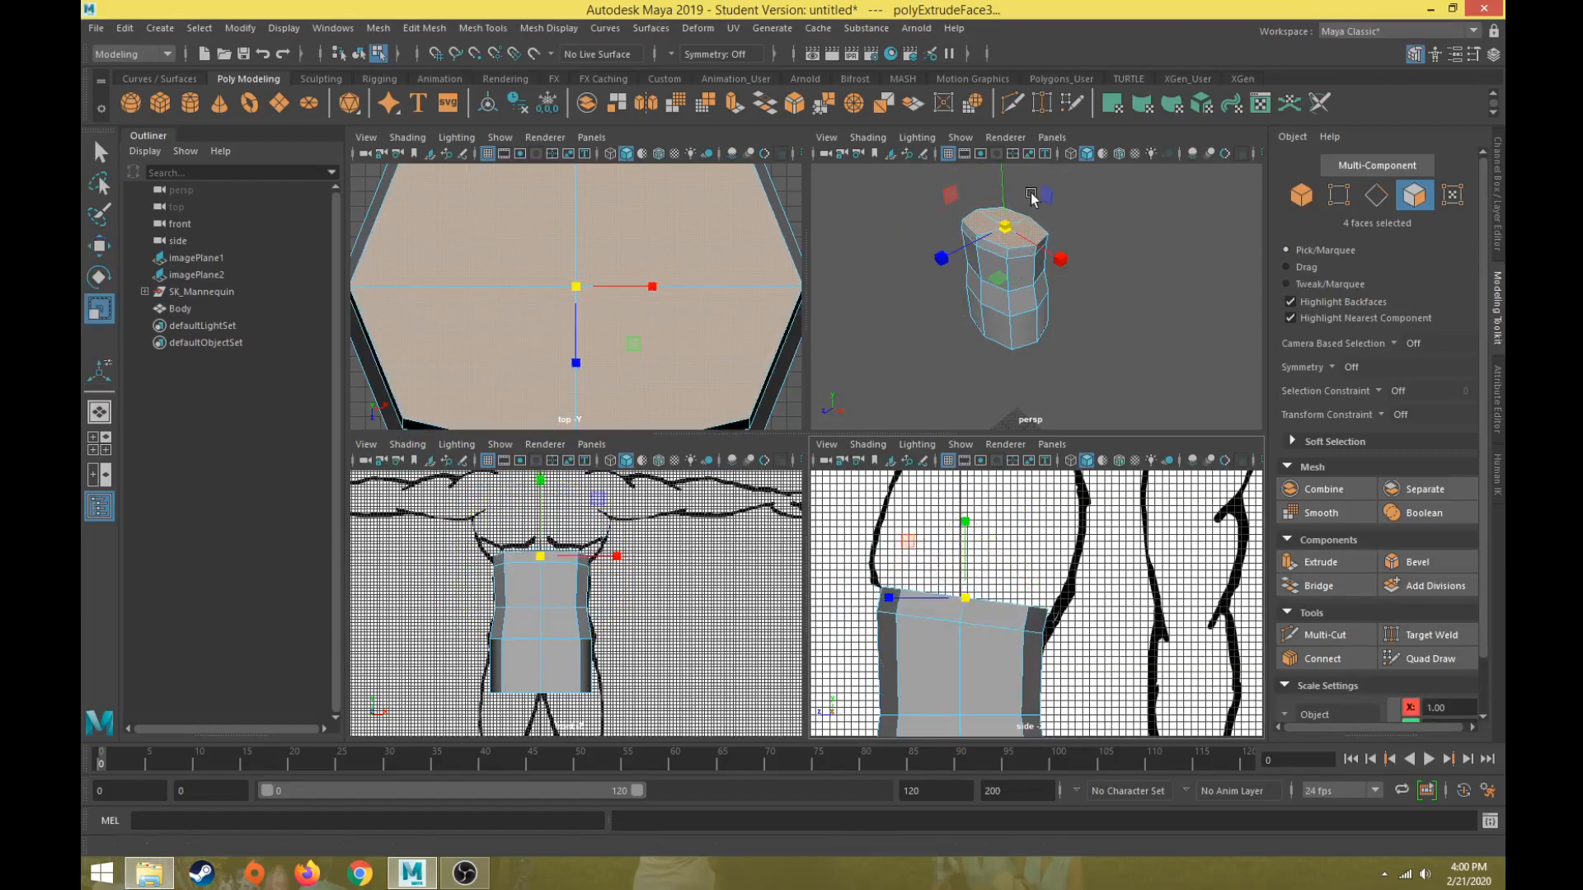
{"action": "left_click_drag", "start_coordinate": [1005, 224], "coordinate": [1016, 233]}
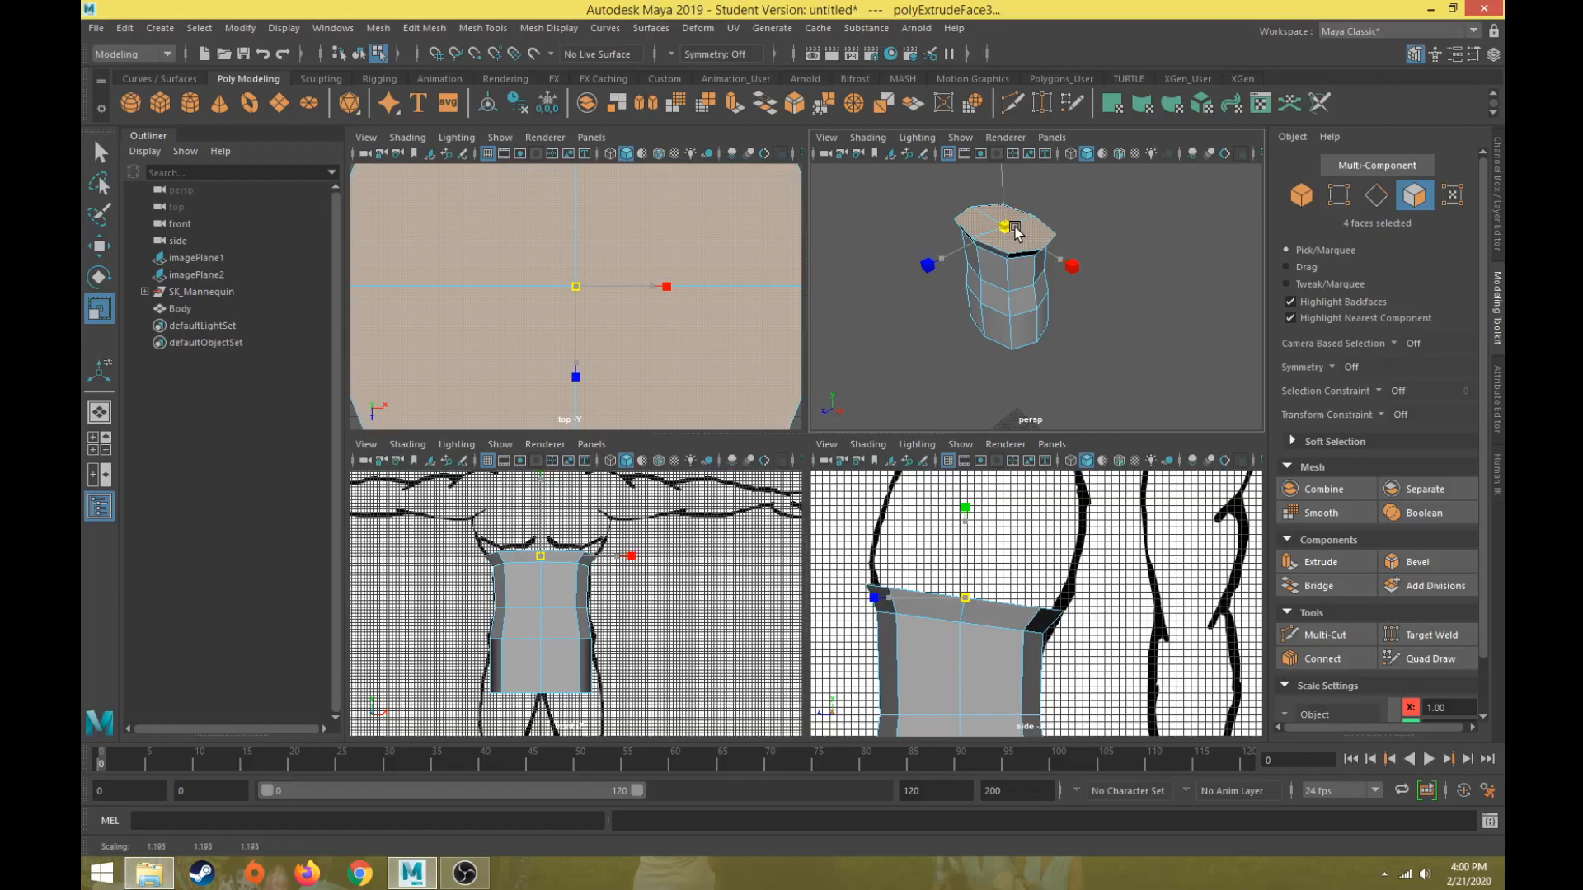
Step: In the side view, shift the flared top faces to about Y 130, Z -0.96 and tilt them slightly to fit the torso outline
{"action": "key", "text": "w"}
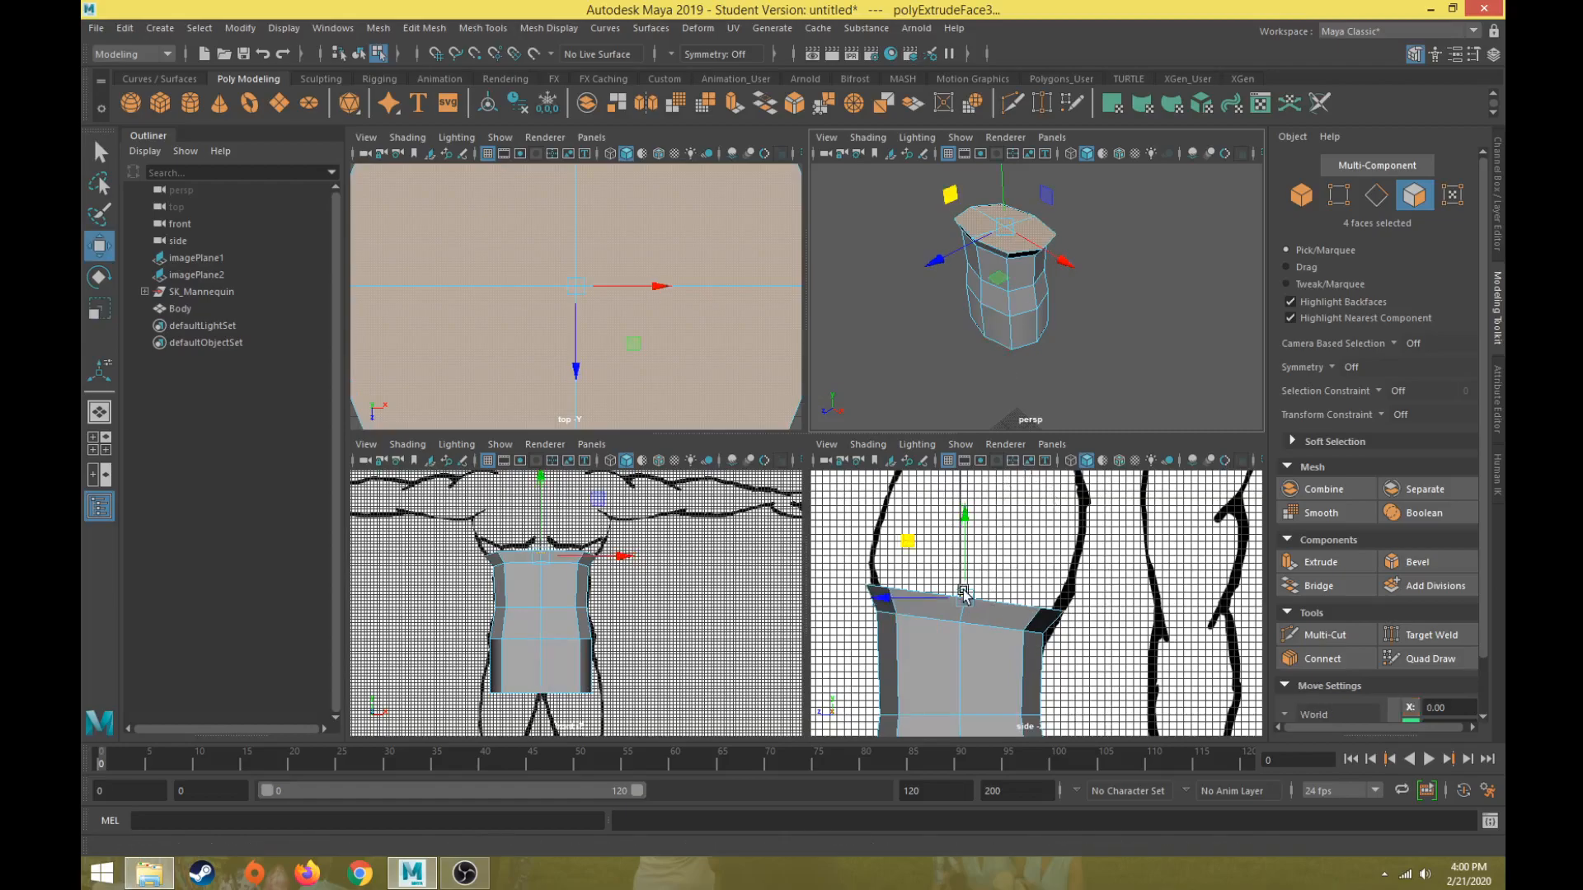
{"action": "scroll", "coordinate": [934, 599], "scroll_direction": "down", "scroll_amount": 5}
{"action": "scroll", "coordinate": [925, 601], "scroll_direction": "up", "scroll_amount": 4}
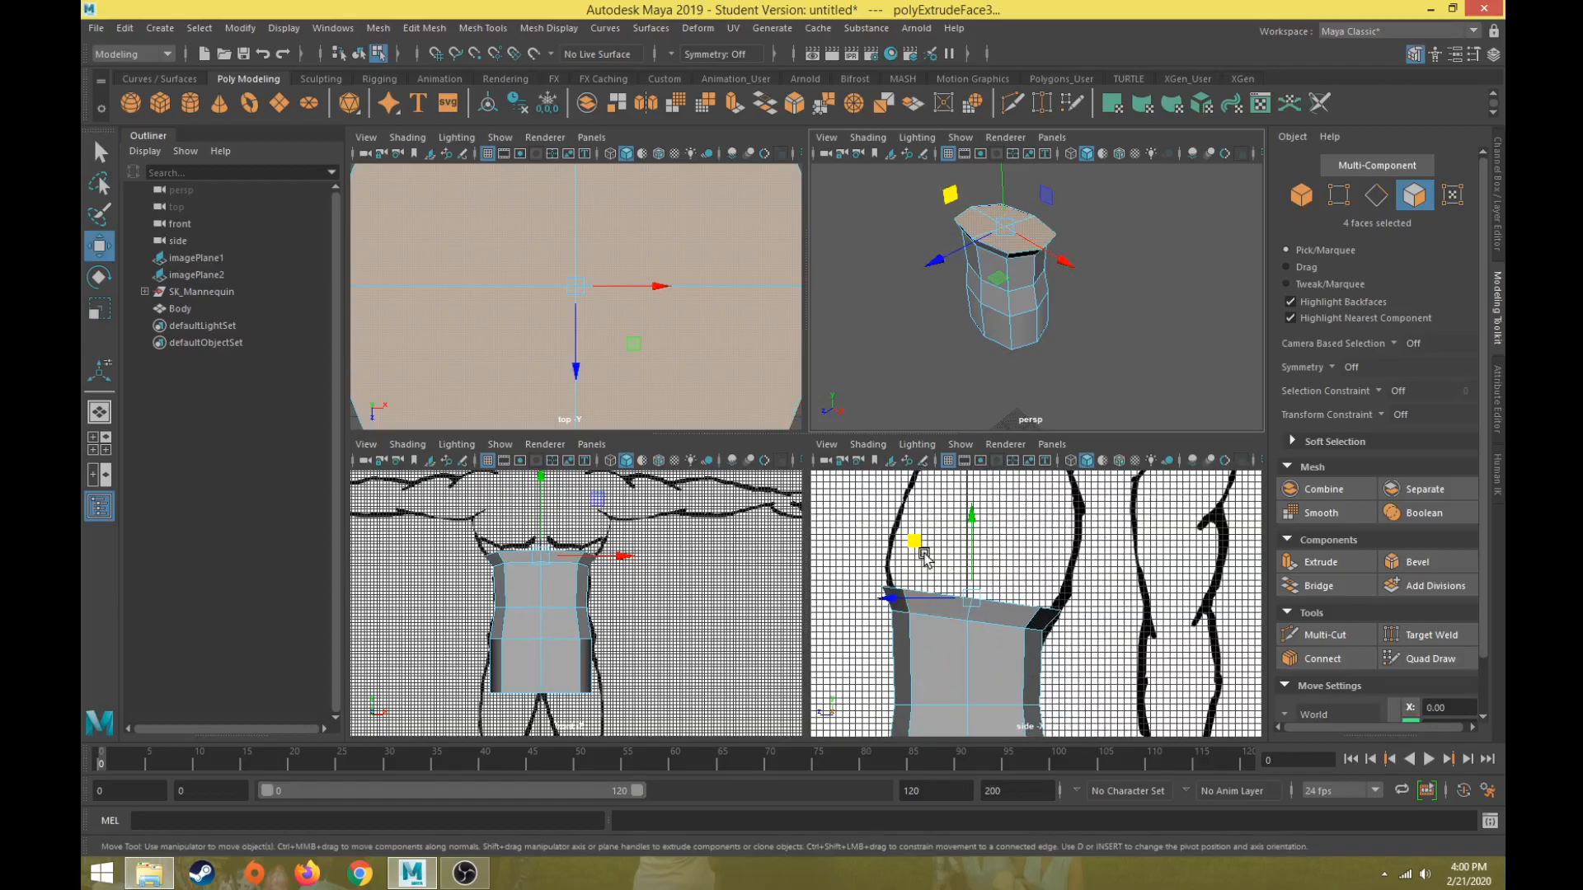
{"action": "left_click_drag", "start_coordinate": [915, 540], "coordinate": [918, 538]}
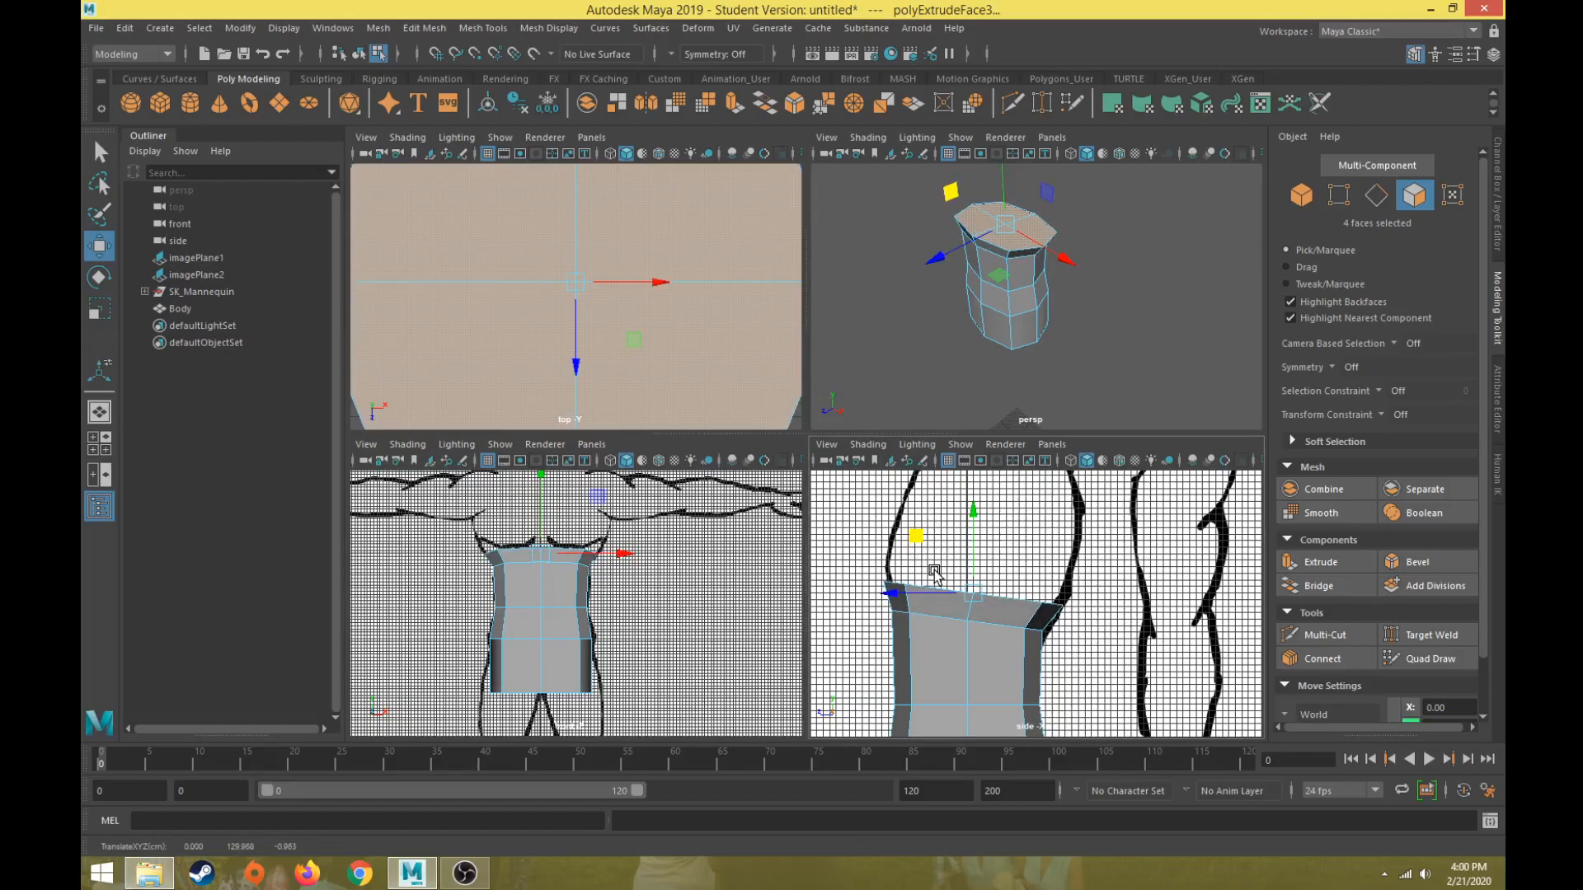
{"action": "key", "text": "e"}
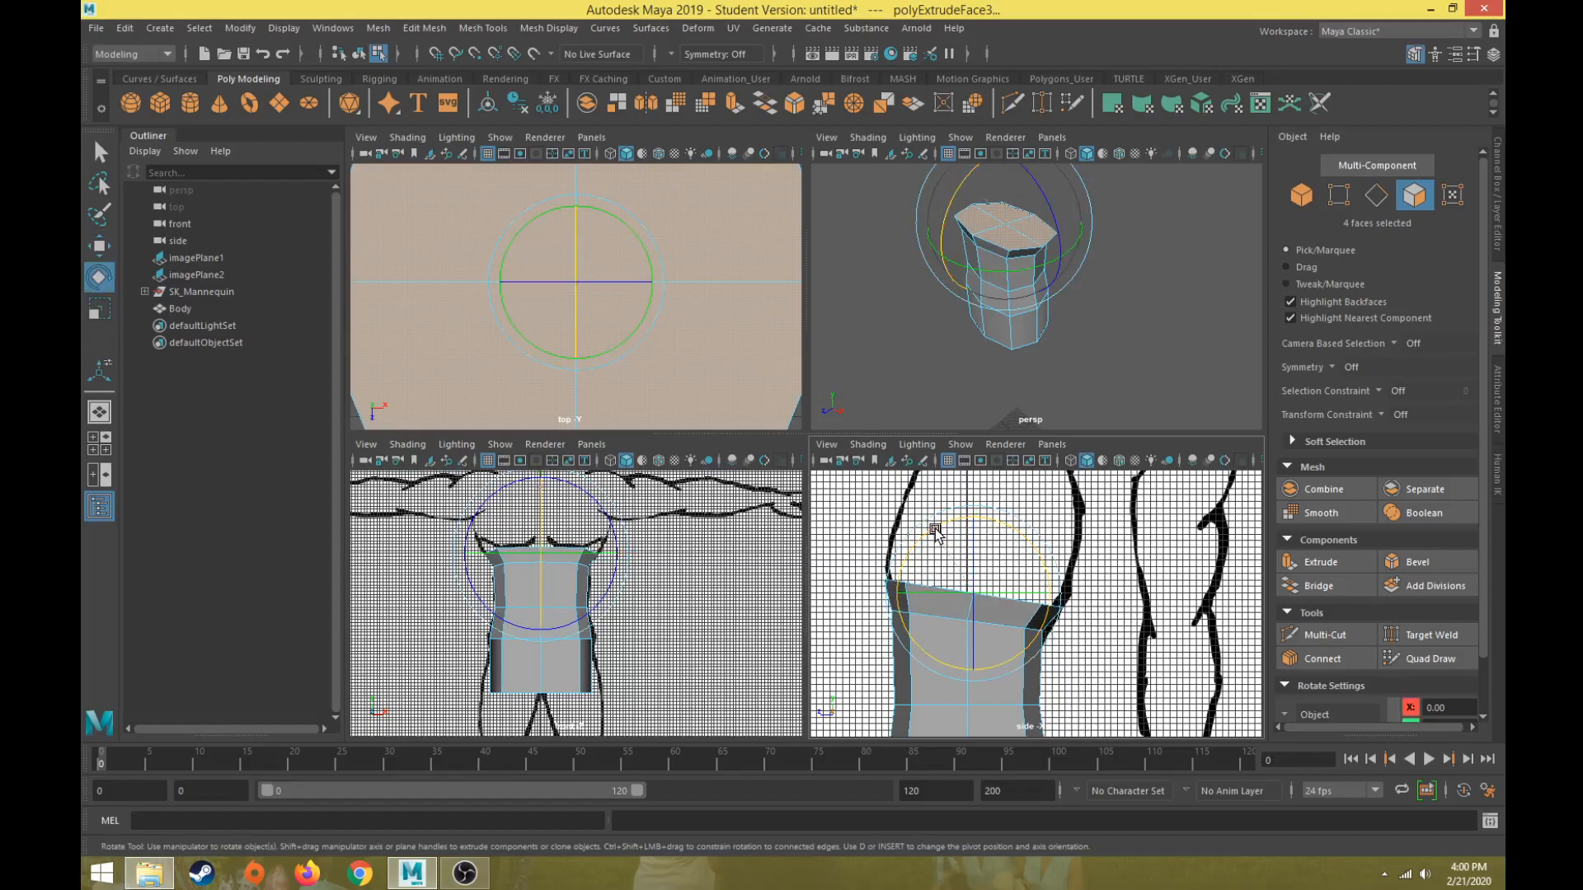
Step: Extrude the top faces up into the chest, scale them outward uniformly, and reduce their depth to fit the side reference
{"action": "left_click", "coordinate": [1324, 564]}
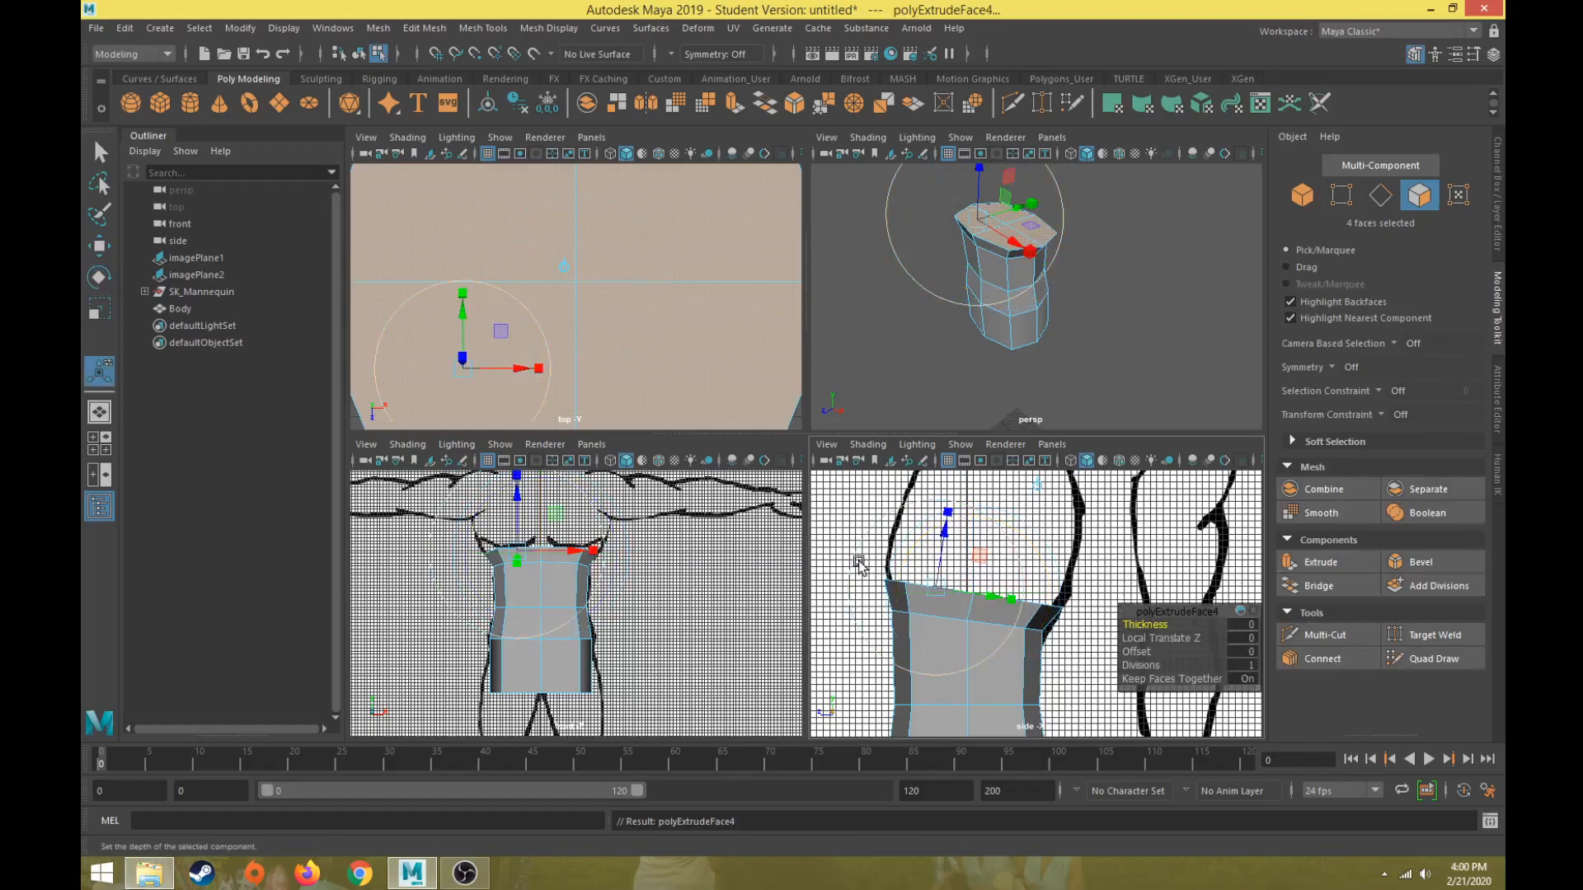
{"action": "left_click_drag", "start_coordinate": [904, 544], "coordinate": [948, 544]}
{"action": "key", "text": "r"}
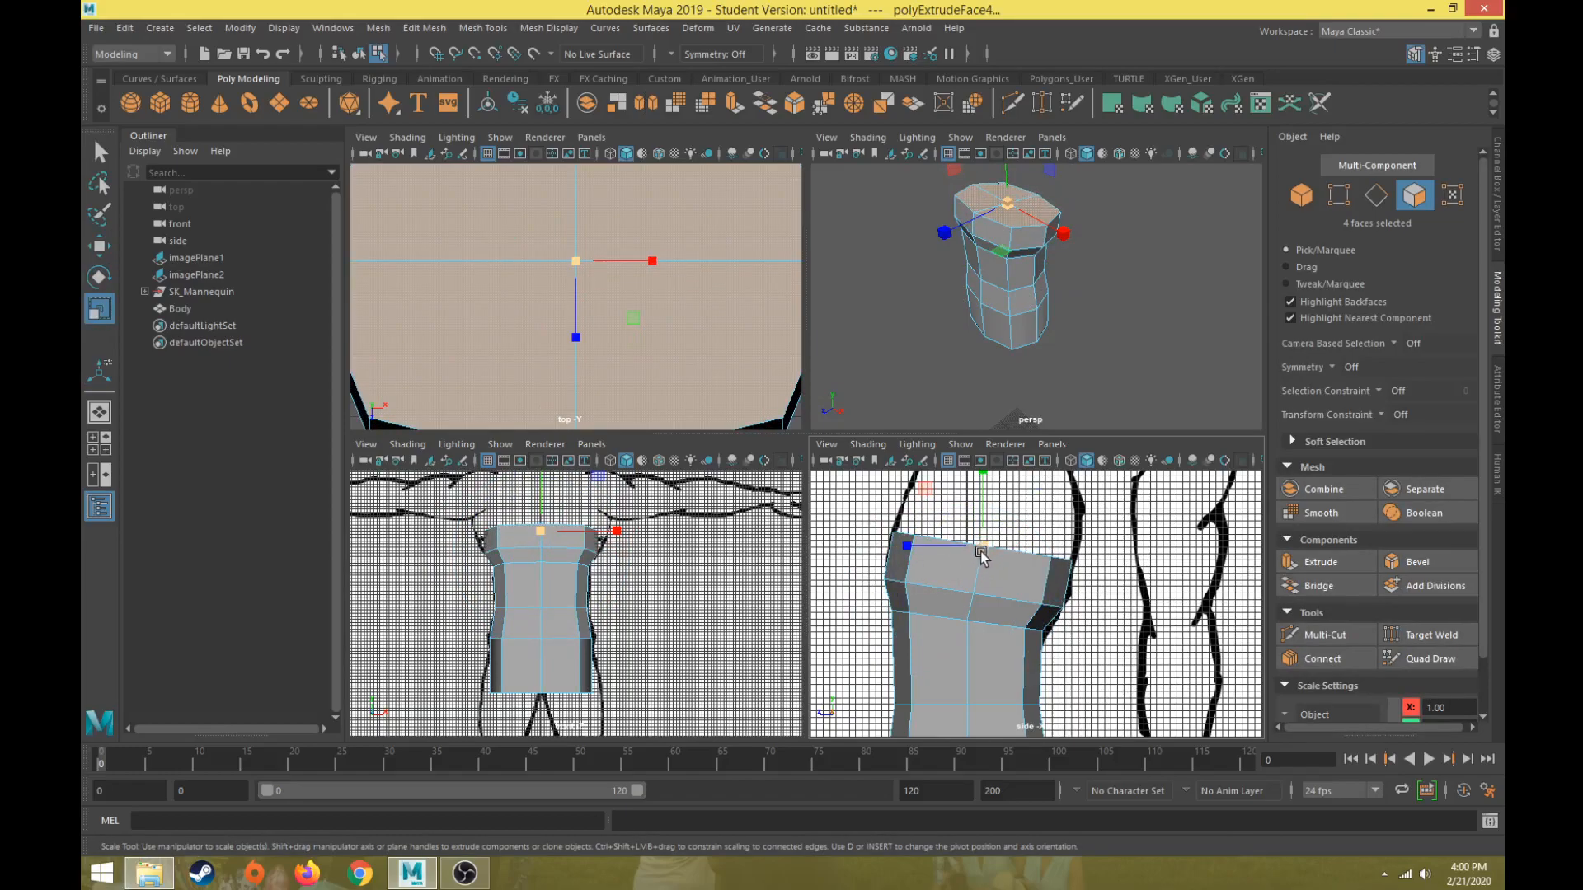
{"action": "left_click_drag", "start_coordinate": [1013, 223], "coordinate": [1028, 198]}
{"action": "left_click_drag", "start_coordinate": [944, 233], "coordinate": [953, 234]}
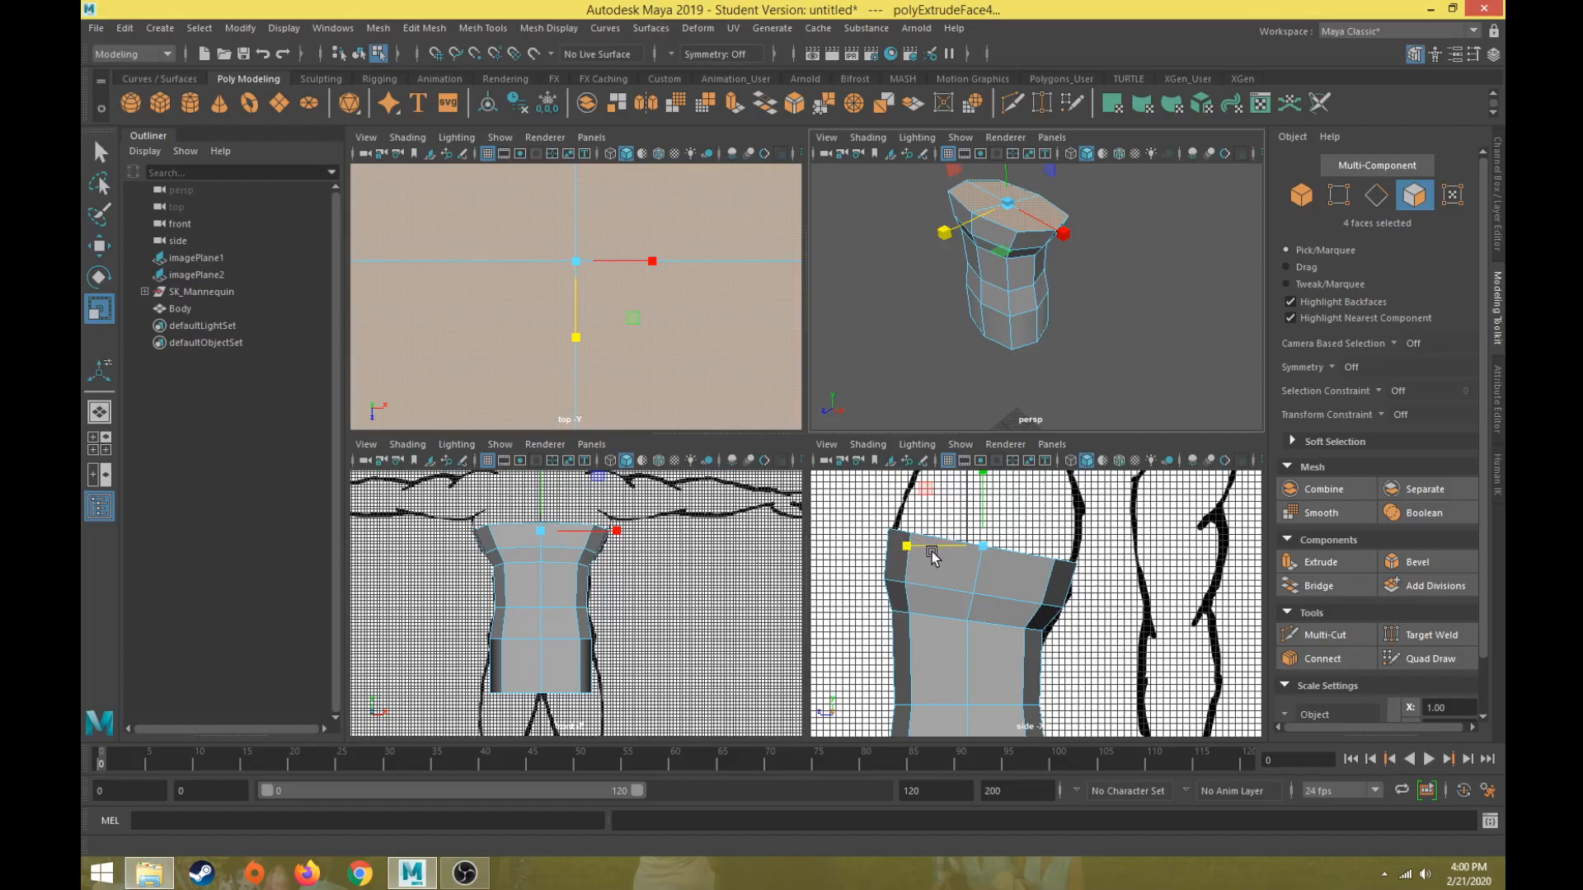
Step: Extrude the chest's top faces up and back to about Y 145, Z -4.7, and rotate them slightly toward level
{"action": "left_click", "coordinate": [1330, 562]}
{"action": "key", "text": "w"}
{"action": "middle_click_drag", "start_coordinate": [955, 534], "coordinate": [912, 507], "text": "alt"}
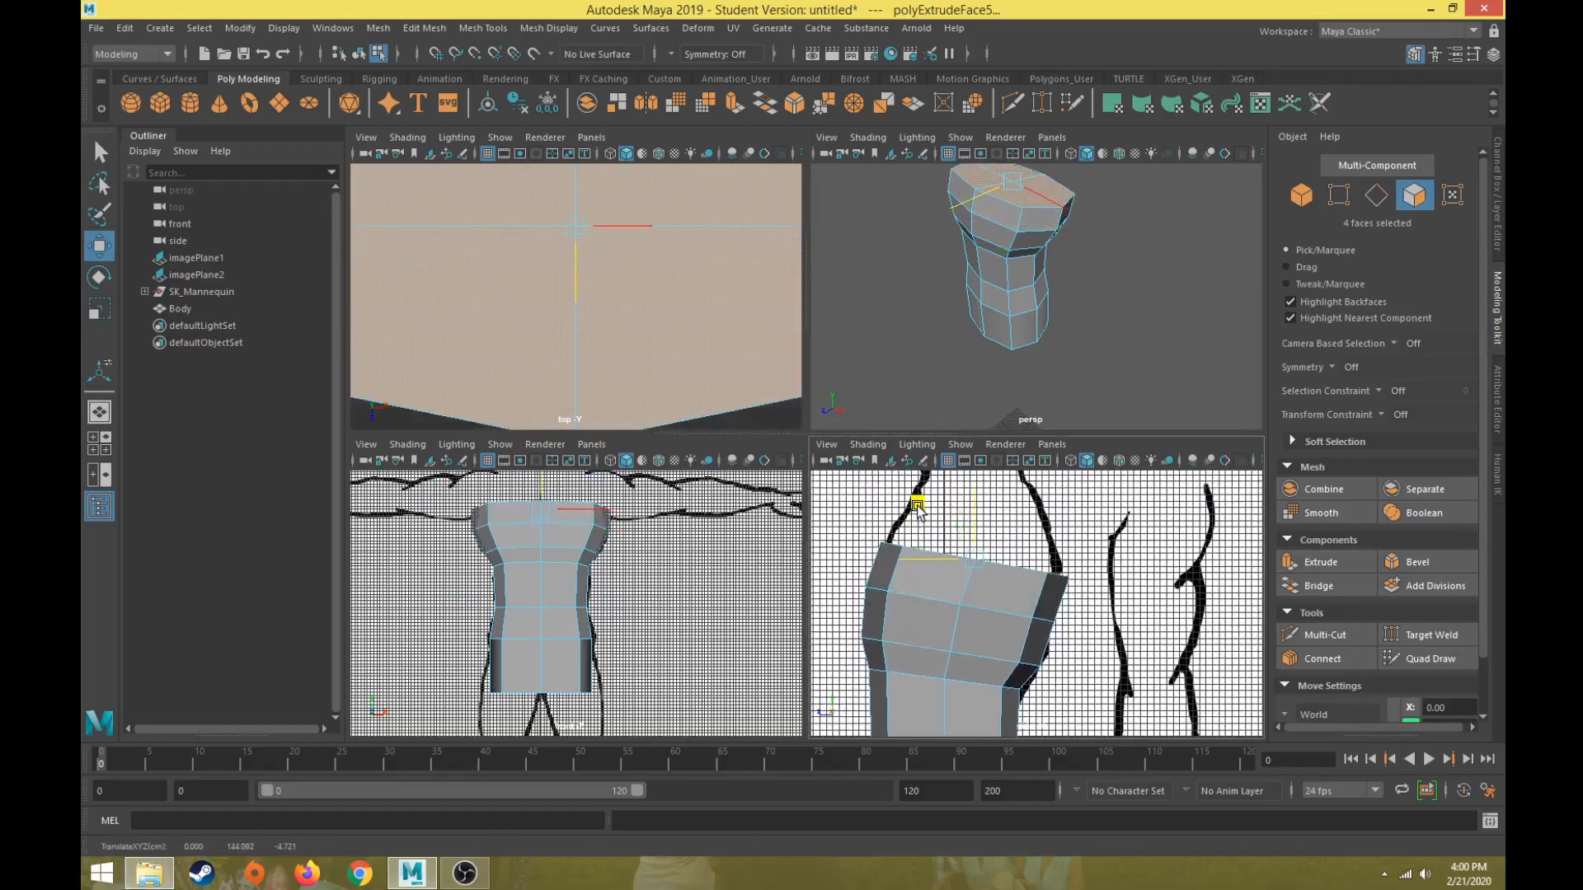
{"action": "key", "text": "e"}
{"action": "left_click_drag", "start_coordinate": [937, 494], "coordinate": [933, 497]}
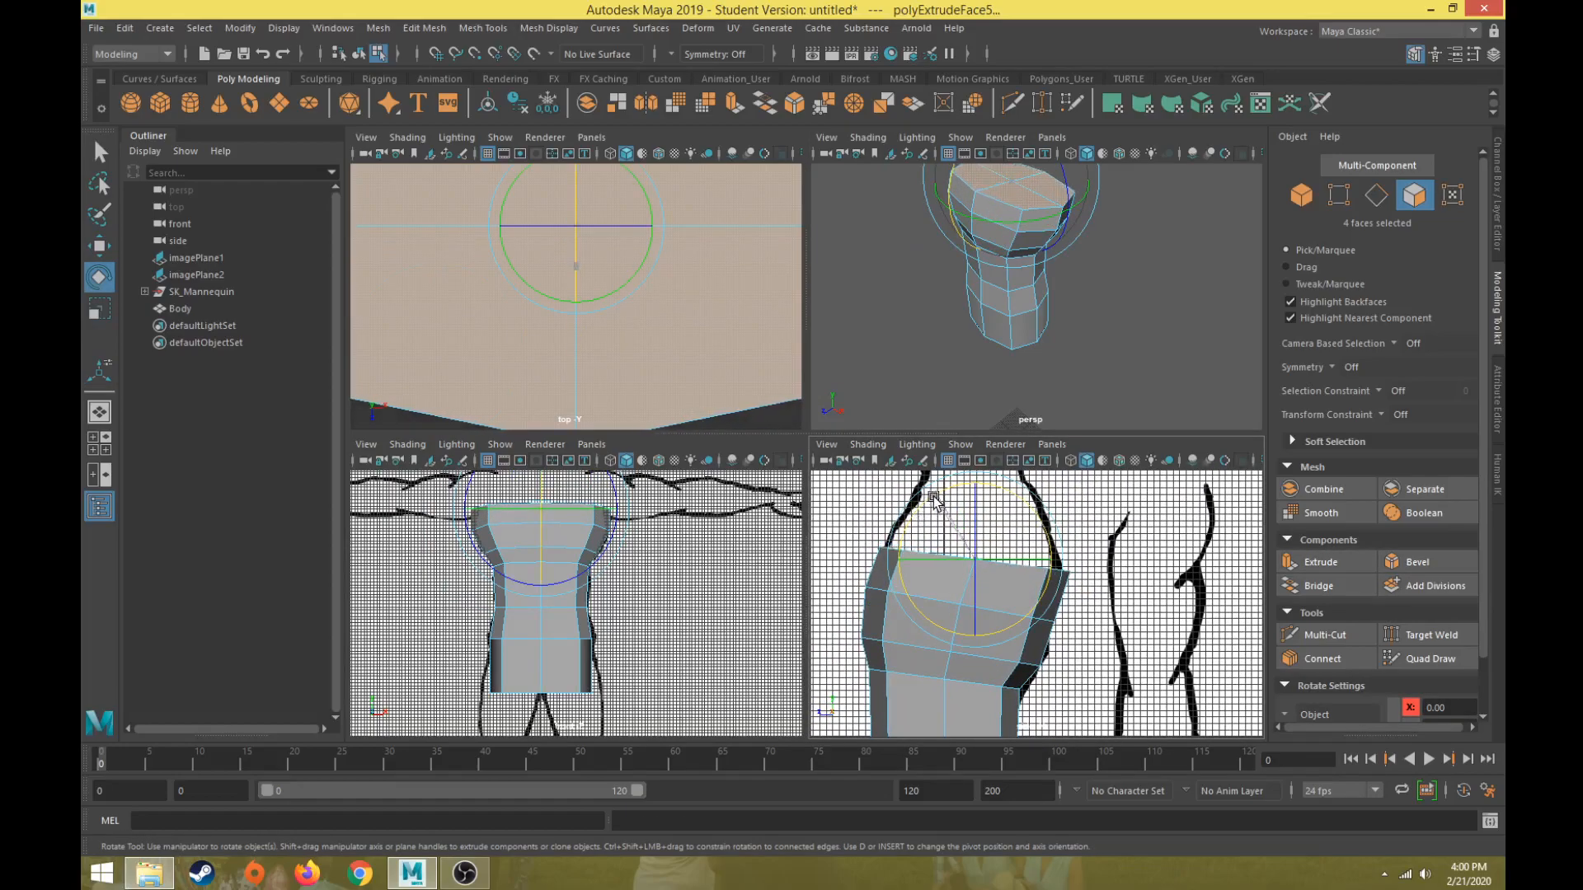
Step: Fine-tune the position of the upper chest faces, lowering them slightly toward the underarm line in the front and side reference drawings
{"action": "key", "text": "w"}
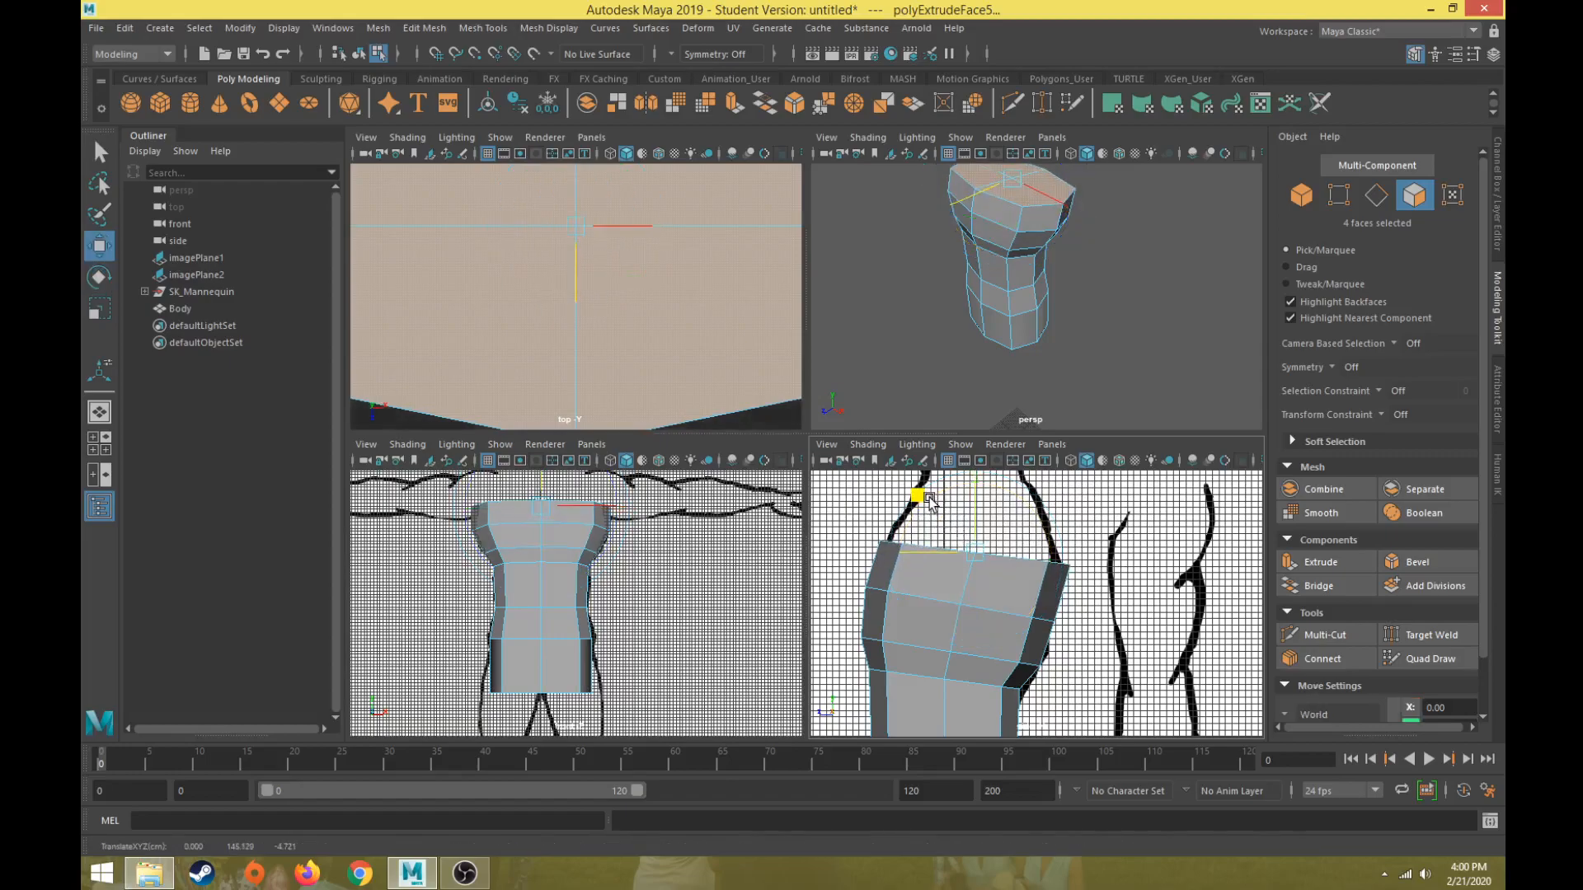
{"action": "left_click_drag", "start_coordinate": [930, 509], "coordinate": [926, 511]}
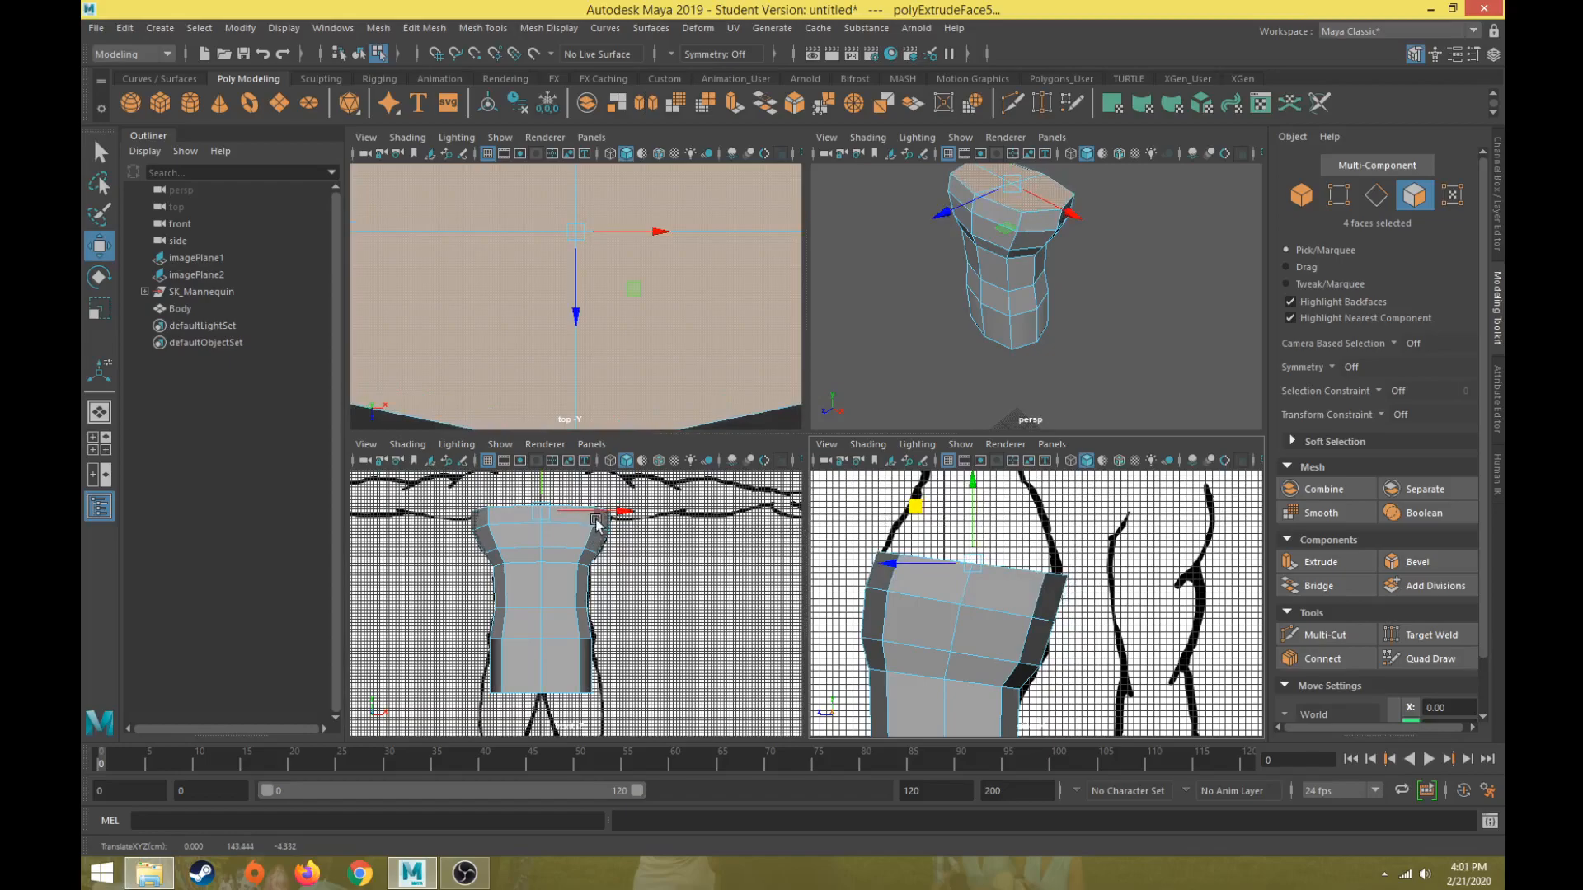
{"action": "left_click_drag", "start_coordinate": [915, 509], "coordinate": [913, 511]}
{"action": "scroll", "coordinate": [555, 577], "scroll_direction": "up", "scroll_amount": 5}
{"action": "middle_click_drag", "start_coordinate": [604, 546], "coordinate": [576, 679], "text": "alt"}
{"action": "left_click_drag", "start_coordinate": [442, 505], "coordinate": [446, 511]}
{"action": "scroll", "coordinate": [1071, 618], "scroll_direction": "down", "scroll_amount": 5}
{"action": "scroll", "coordinate": [595, 584], "scroll_direction": "down", "scroll_amount": 3}
{"action": "scroll", "coordinate": [593, 584], "scroll_direction": "down", "scroll_amount": 4}
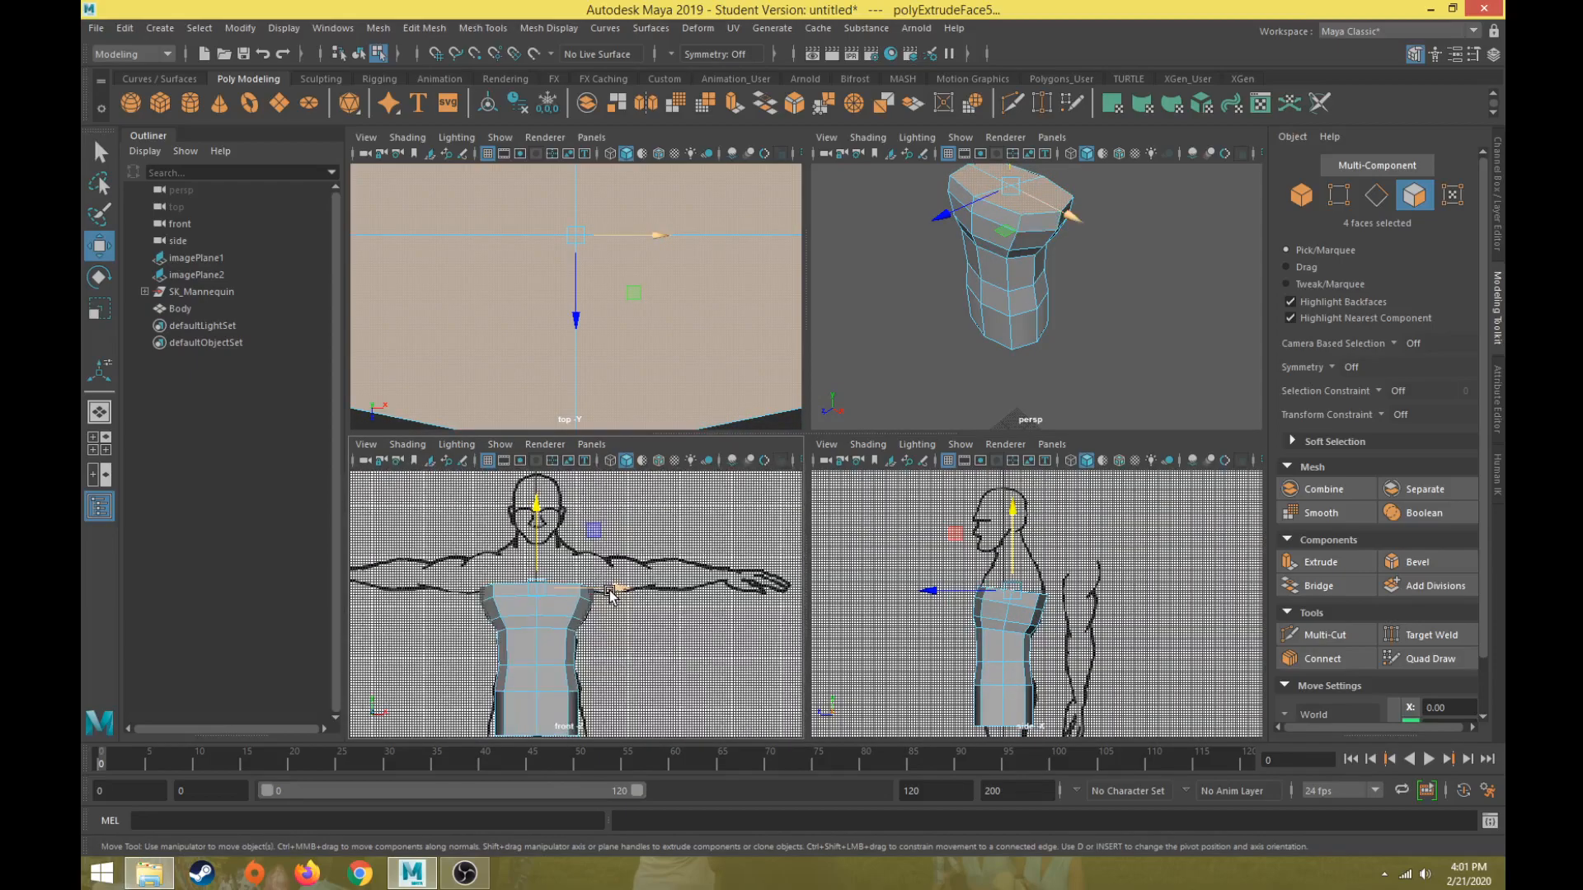
{"action": "left_click_drag", "start_coordinate": [653, 552], "coordinate": [653, 552]}
{"action": "scroll", "coordinate": [1091, 610], "scroll_direction": "up", "scroll_amount": 4}
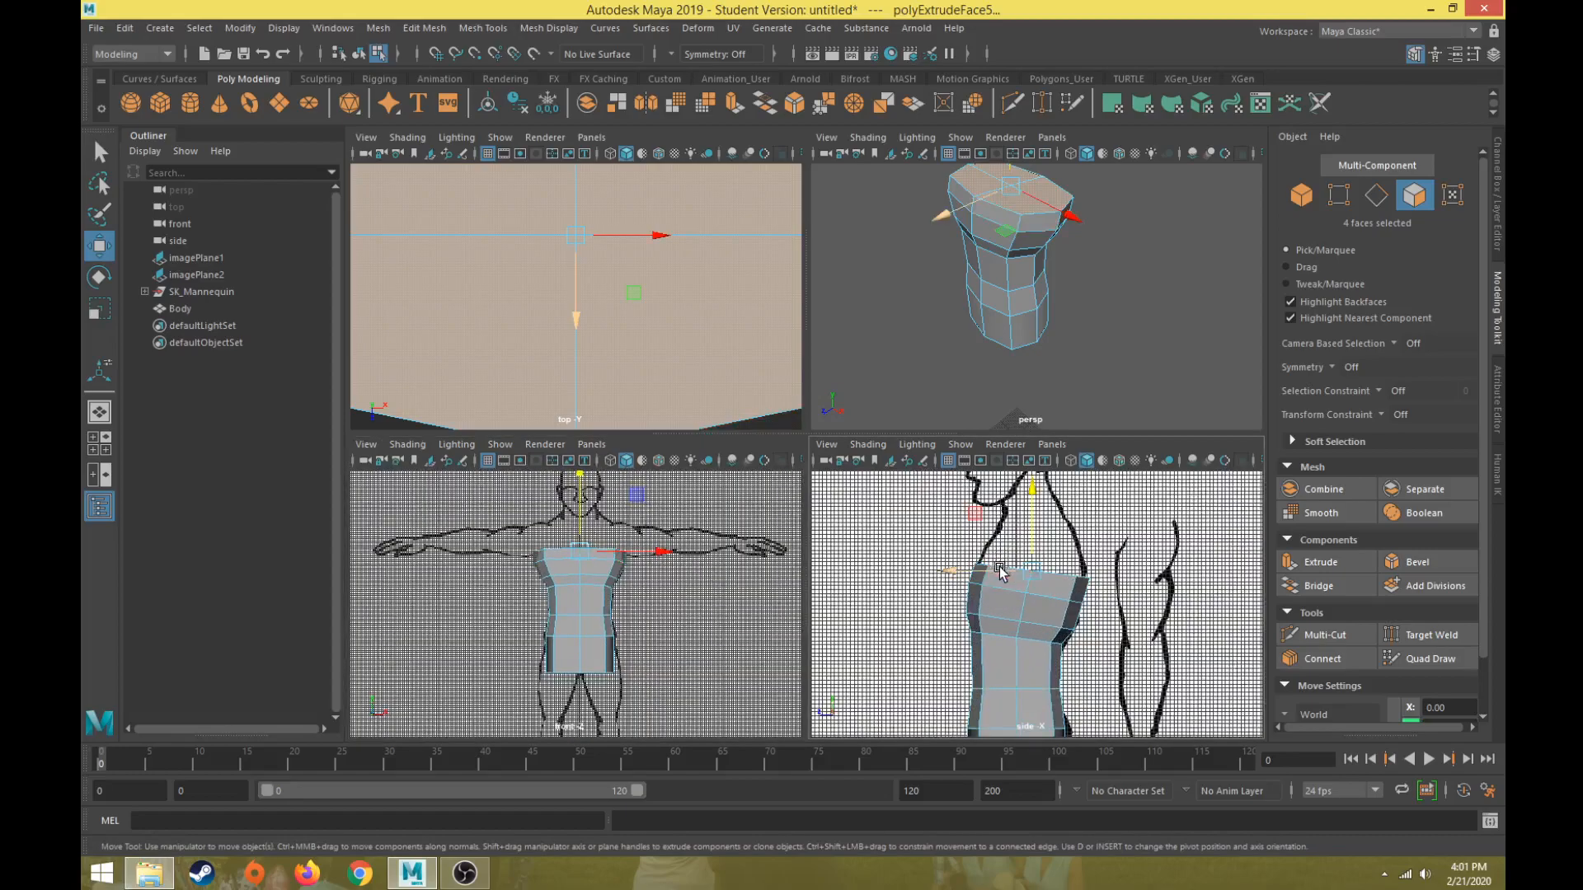
{"action": "left_click_drag", "start_coordinate": [724, 555], "coordinate": [742, 560], "text": "alt"}
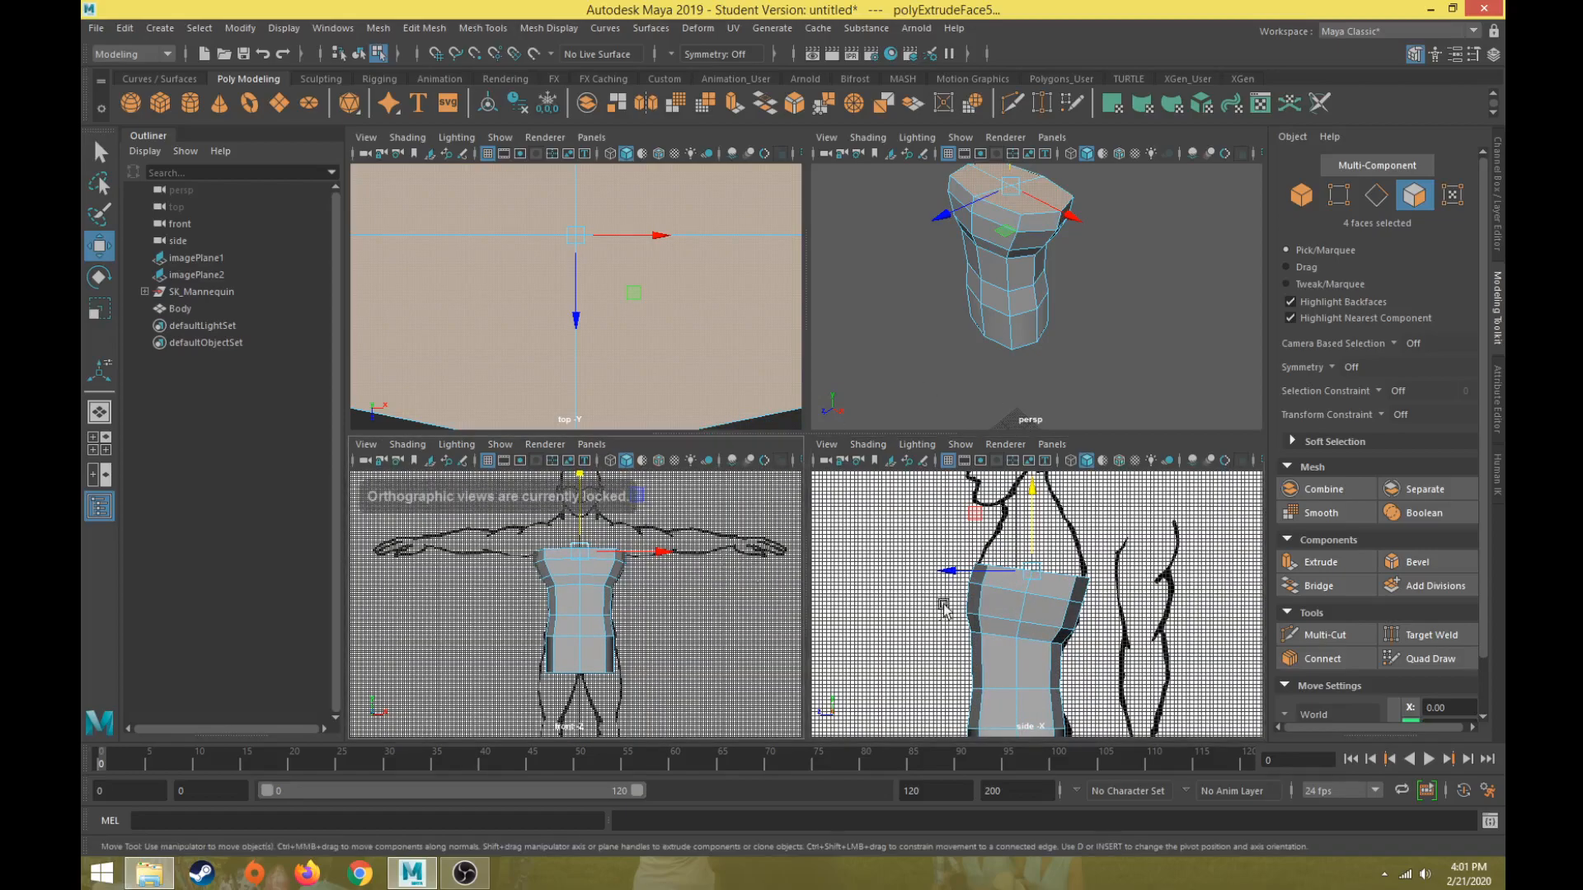
Step: Extrude the top faces upward toward the shoulders, scale them inward slightly, and reposition them within the side outline
{"action": "left_click", "coordinate": [1326, 563]}
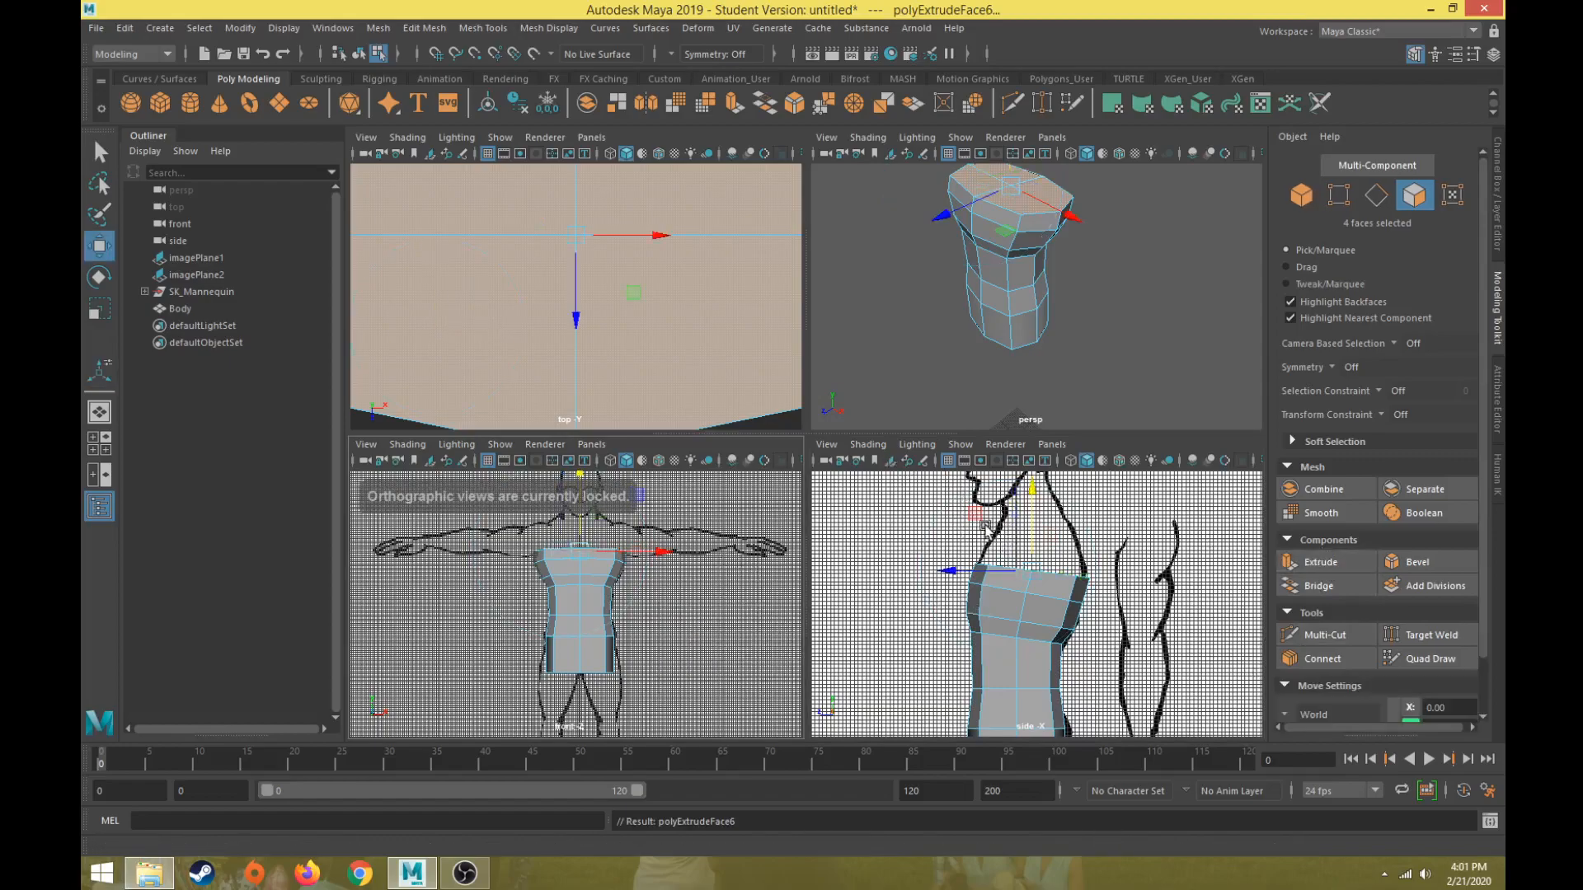
{"action": "key", "text": "e"}
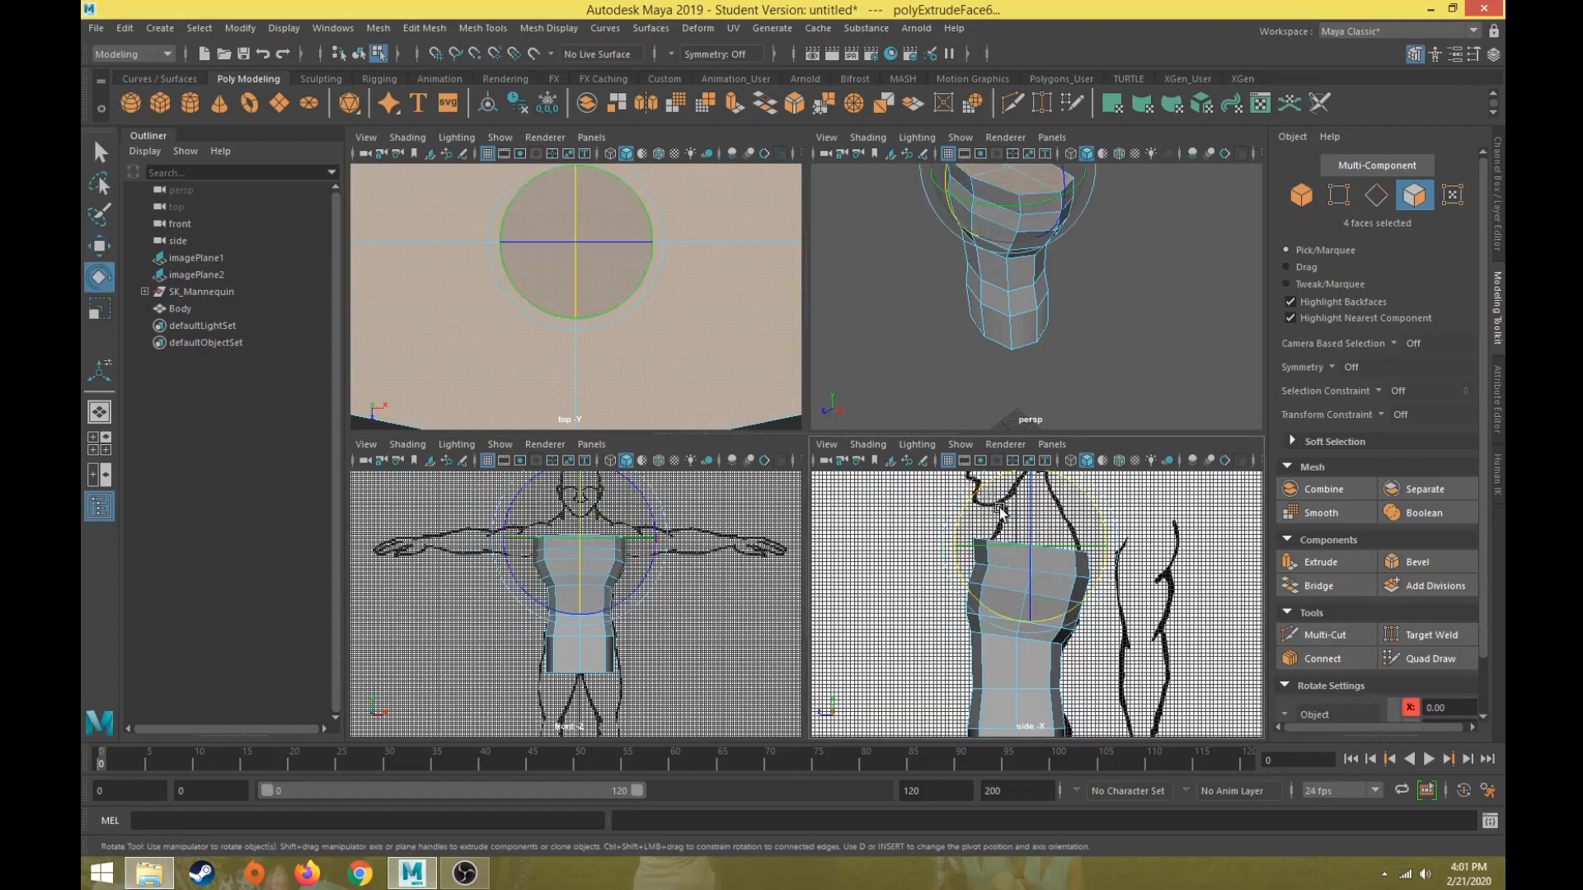
{"action": "key", "text": "r"}
{"action": "left_click", "coordinate": [1008, 173]}
{"action": "key", "text": "w"}
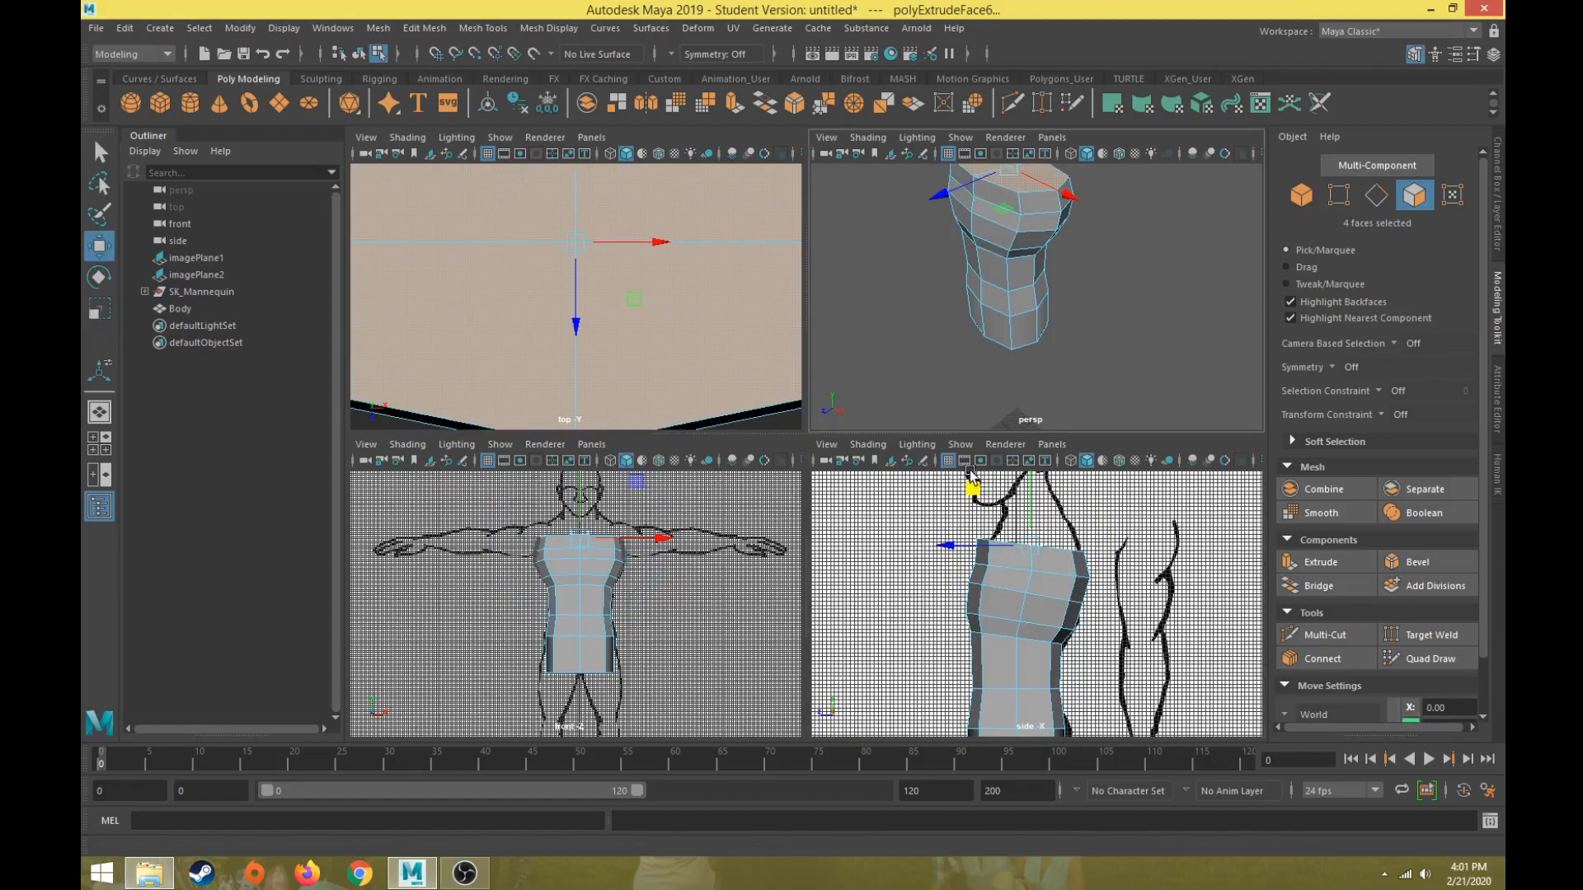
{"action": "left_click_drag", "start_coordinate": [974, 484], "coordinate": [977, 487]}
Step: Scale the shoulder-level top faces along their depth to about 0.89 and rotate them slightly to match the side outline
{"action": "key", "text": "r"}
{"action": "left_click_drag", "start_coordinate": [970, 546], "coordinate": [972, 547]}
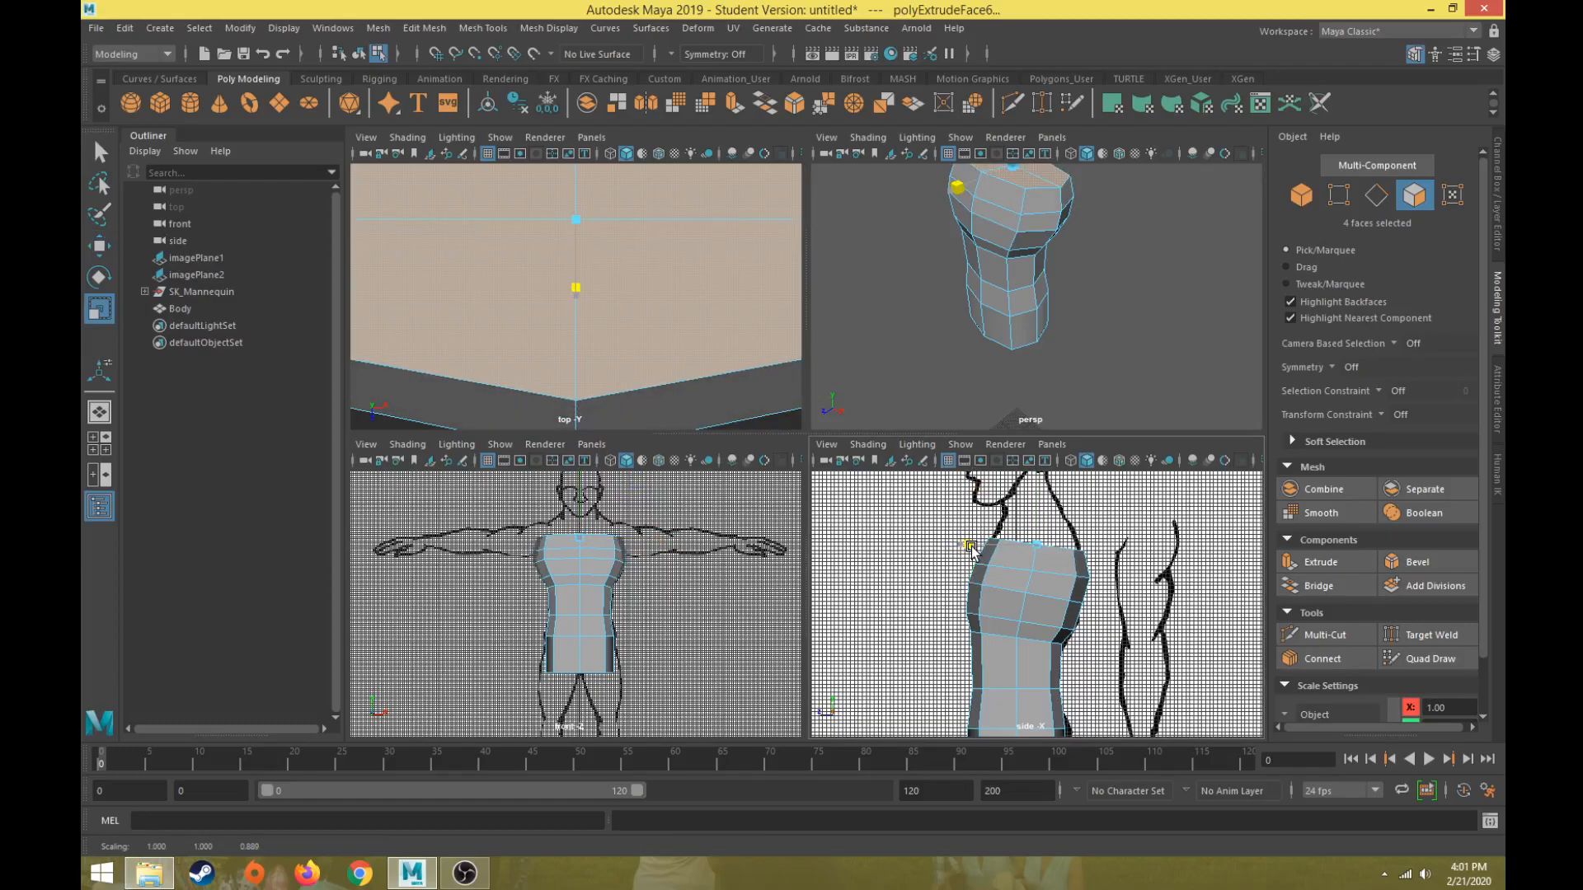
{"action": "scroll", "coordinate": [972, 569], "scroll_direction": "up", "scroll_amount": 5}
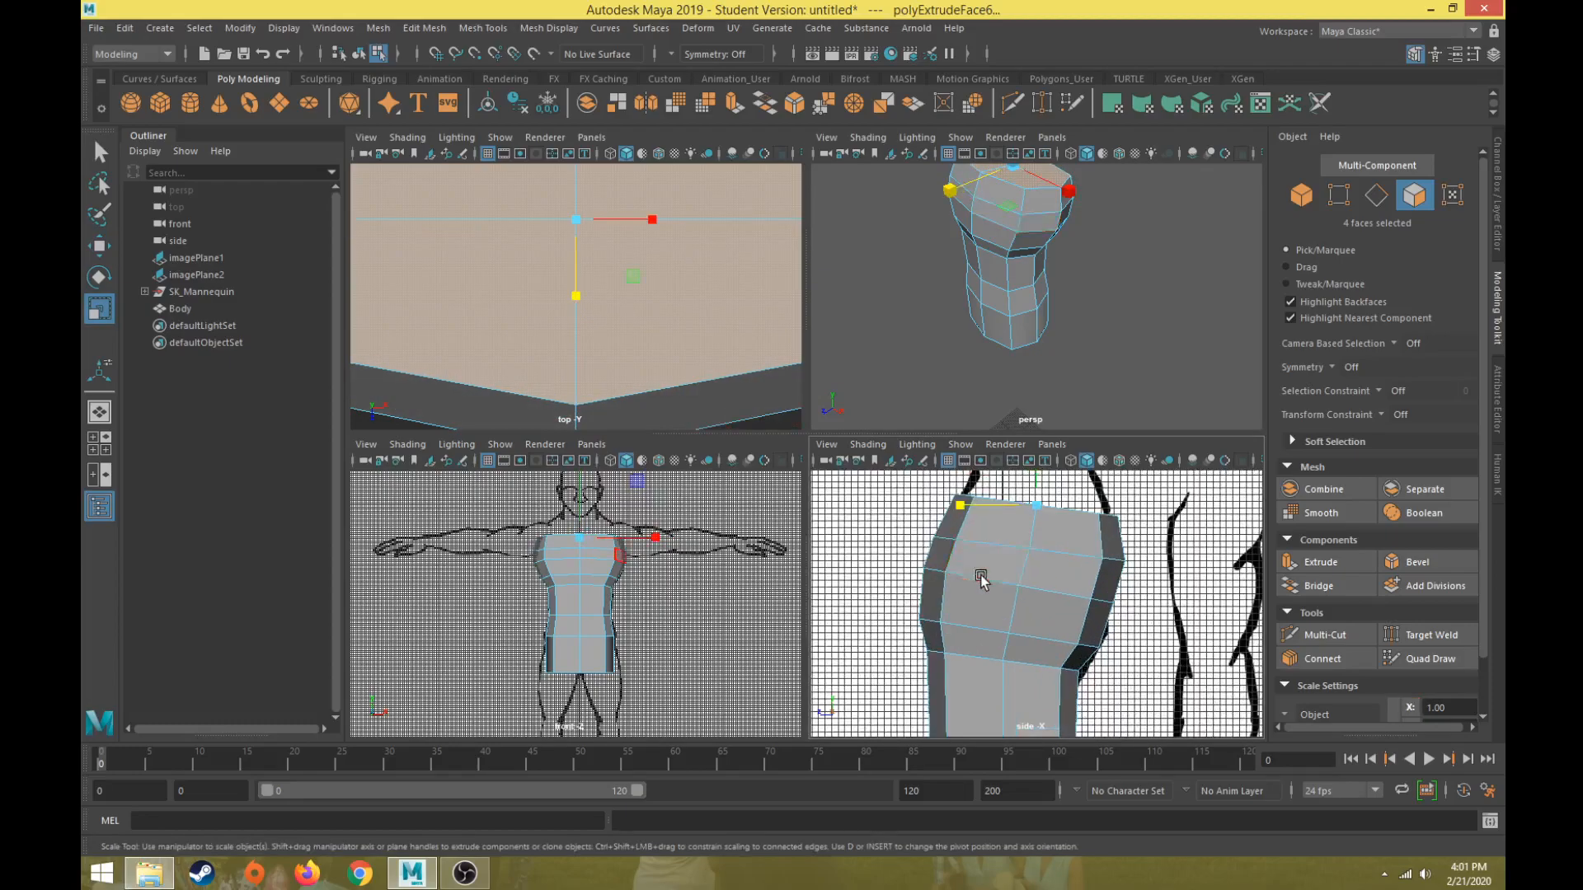
{"action": "key", "text": "e"}
{"action": "left_click_drag", "start_coordinate": [995, 606], "coordinate": [1003, 602]}
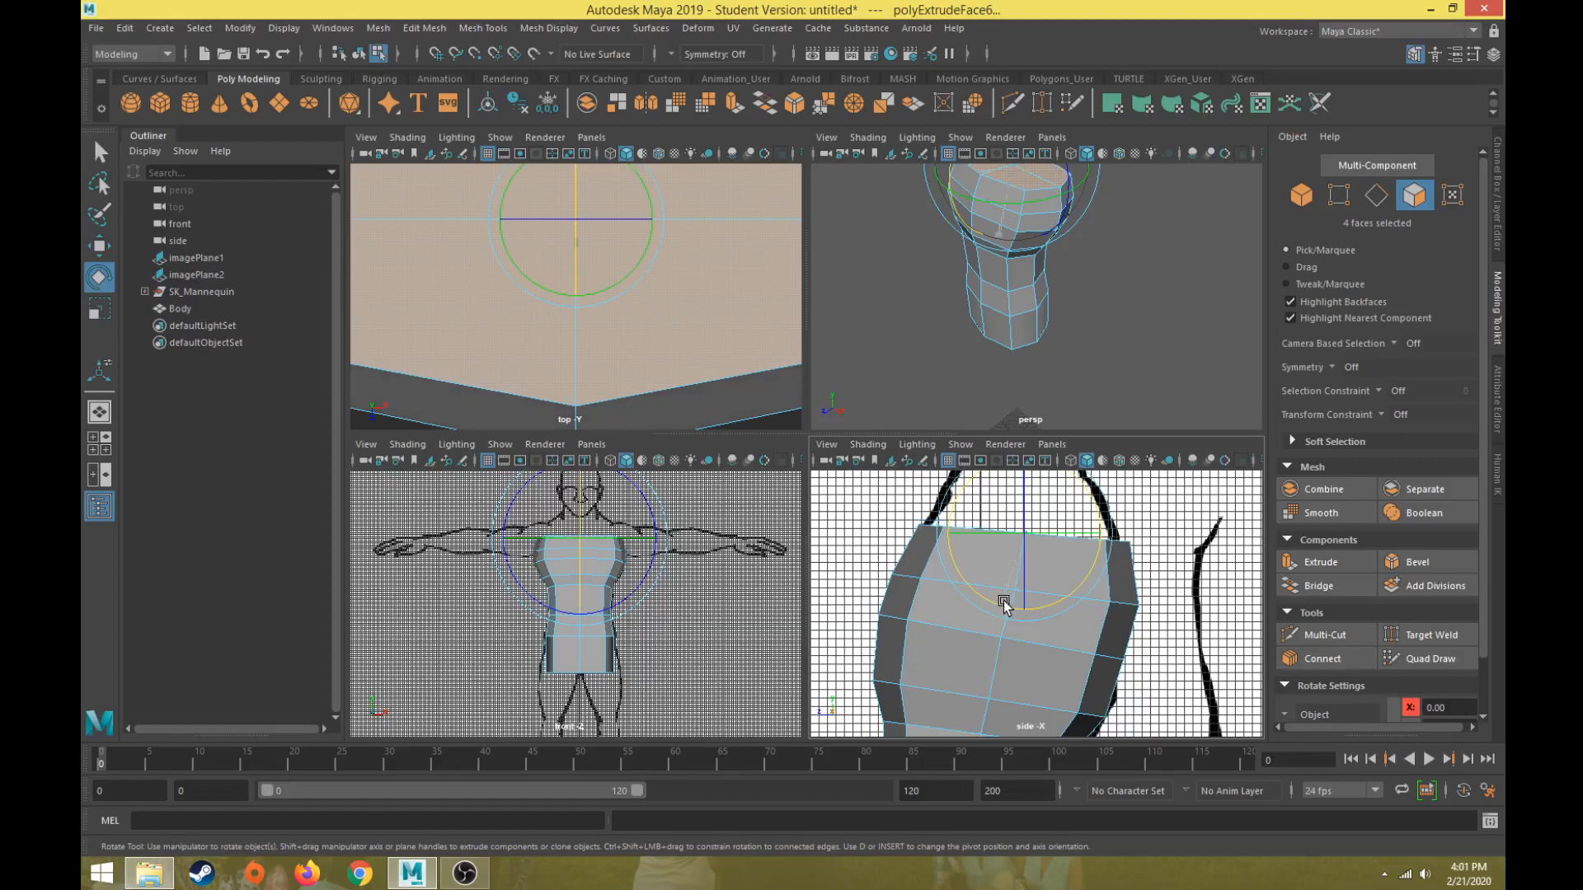
Step: Extrude the torso's top faces upward to the shoulder line and scale them uniformly to about 0.71
{"action": "scroll", "coordinate": [544, 643], "scroll_direction": "up", "scroll_amount": 6}
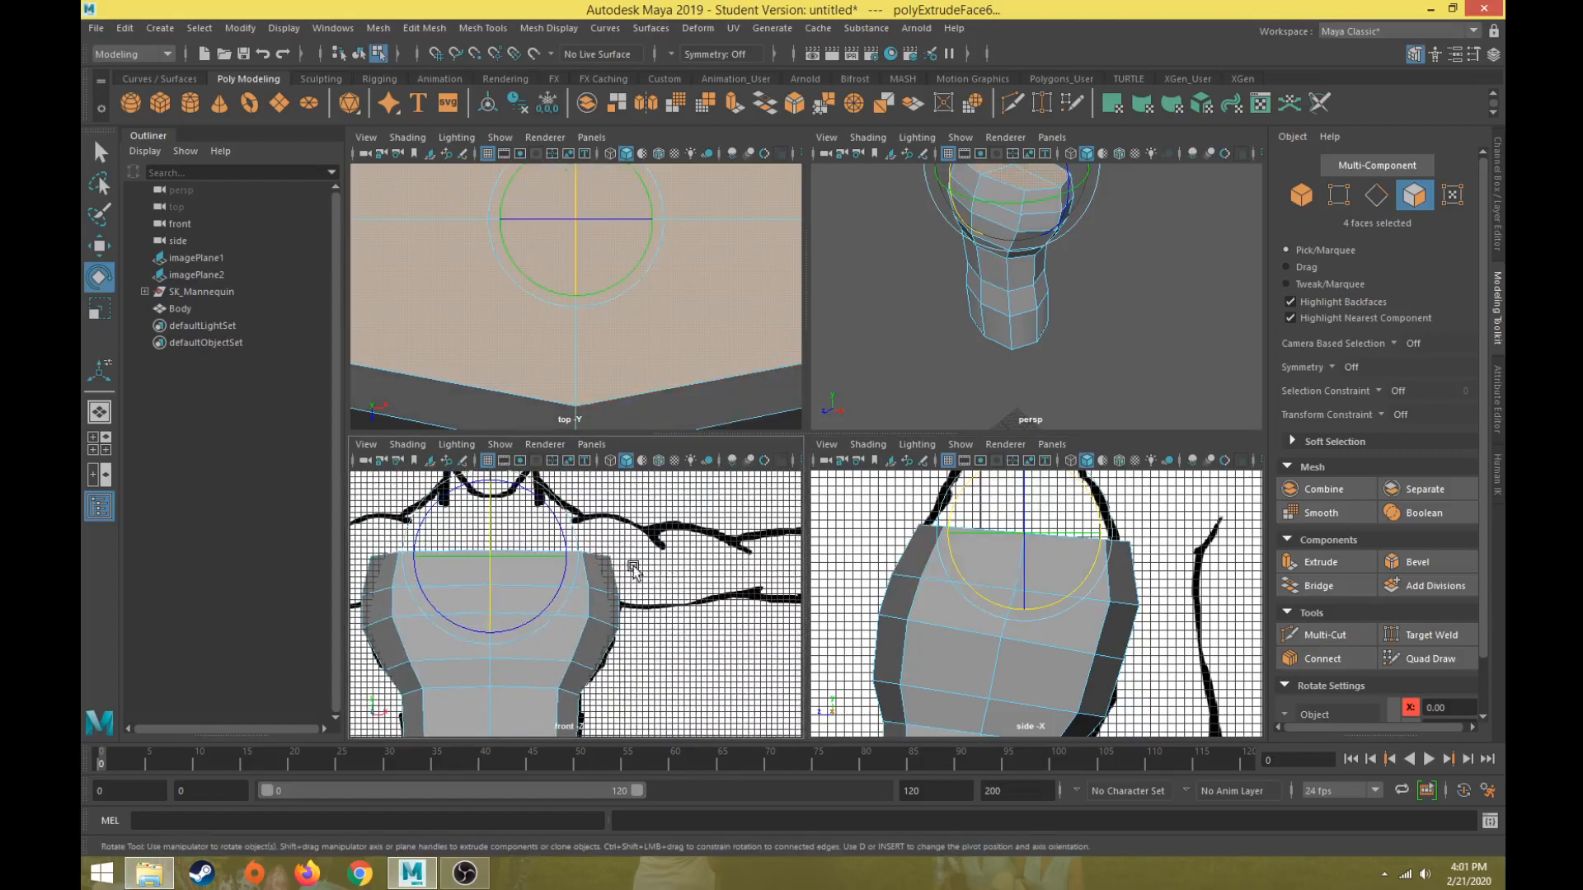
{"action": "key", "text": "w"}
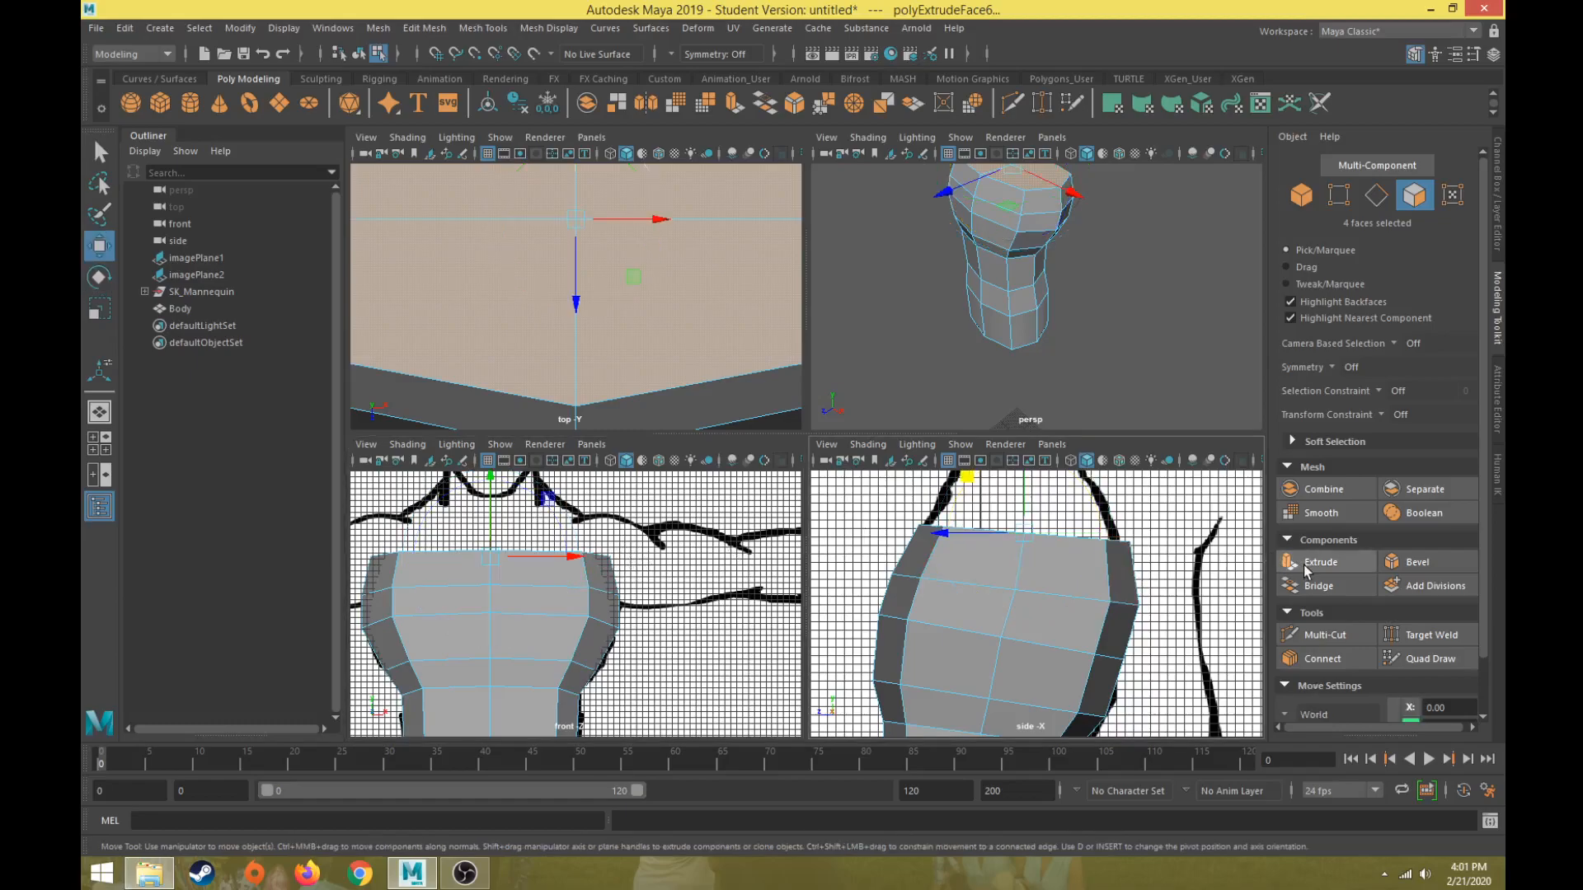
{"action": "left_click", "coordinate": [1305, 571]}
{"action": "middle_click_drag", "start_coordinate": [962, 544], "coordinate": [929, 616], "text": "alt"}
{"action": "key", "text": "w"}
{"action": "left_click_drag", "start_coordinate": [943, 556], "coordinate": [937, 505]}
{"action": "key", "text": "e"}
{"action": "key", "text": "r"}
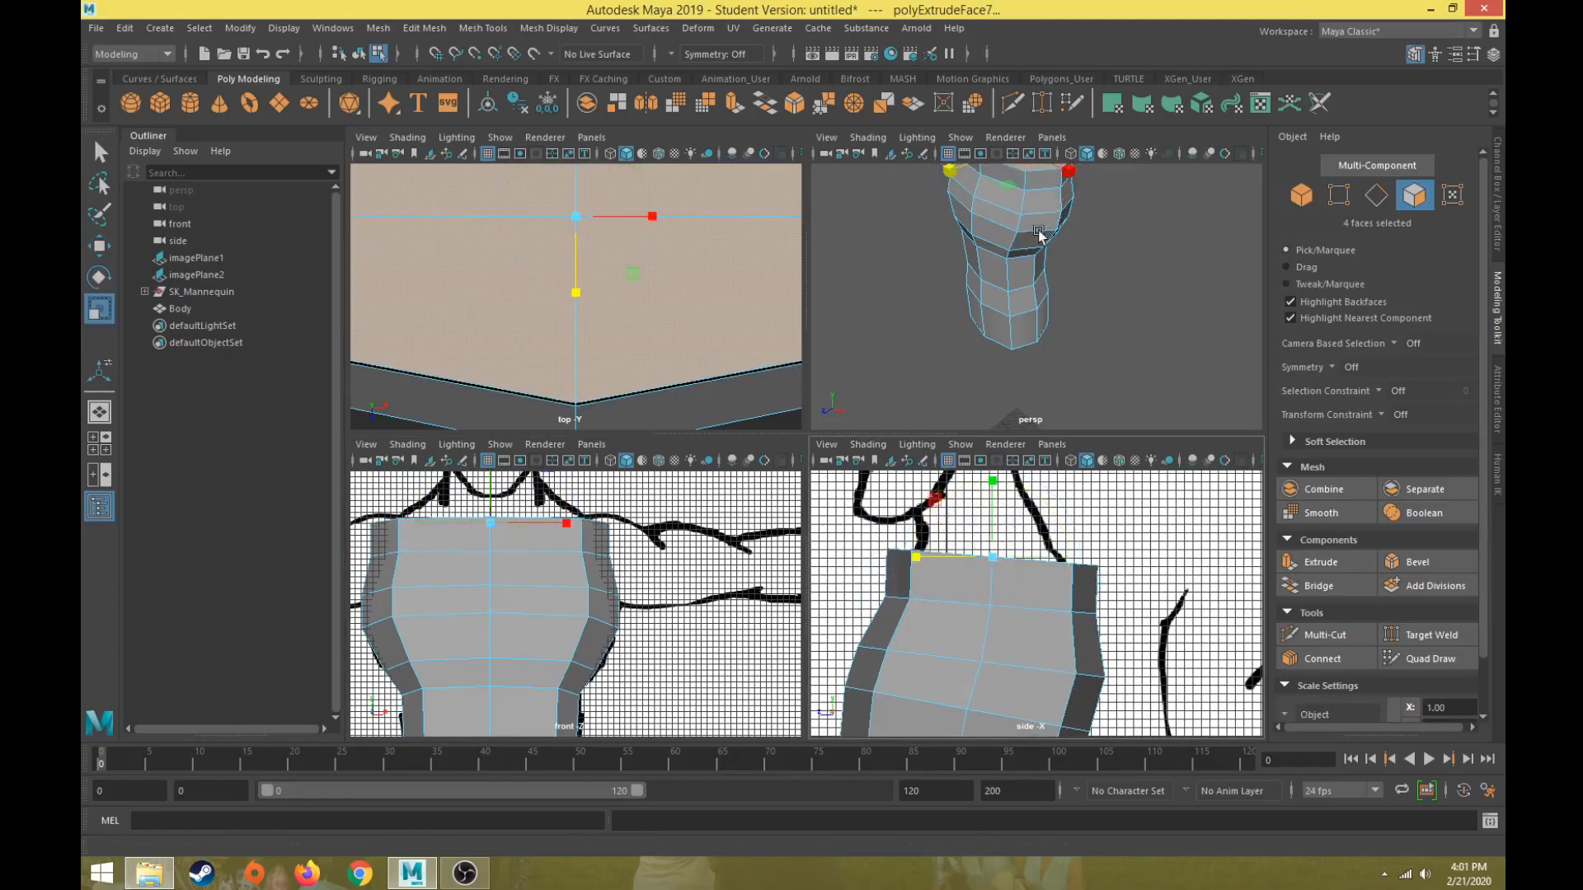
{"action": "middle_click_drag", "start_coordinate": [1039, 233], "coordinate": [1023, 343], "text": "alt"}
{"action": "left_click_drag", "start_coordinate": [1000, 244], "coordinate": [972, 250]}
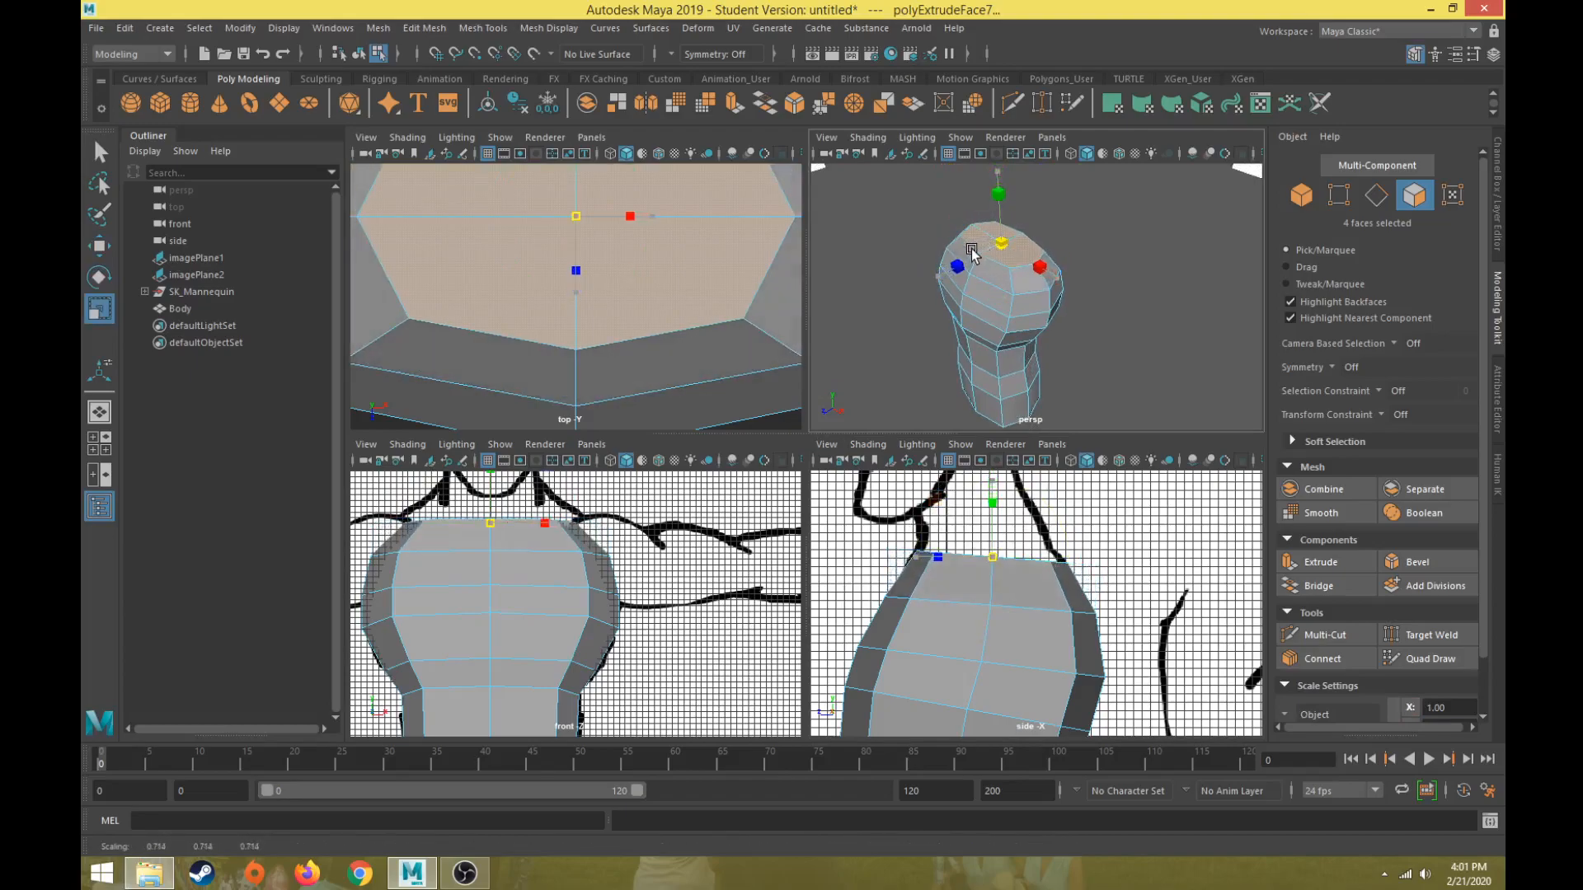
Step: Rotate the top faces level, widen them to about 1.14, and adjust their height to the reference shoulder line
{"action": "key", "text": "e"}
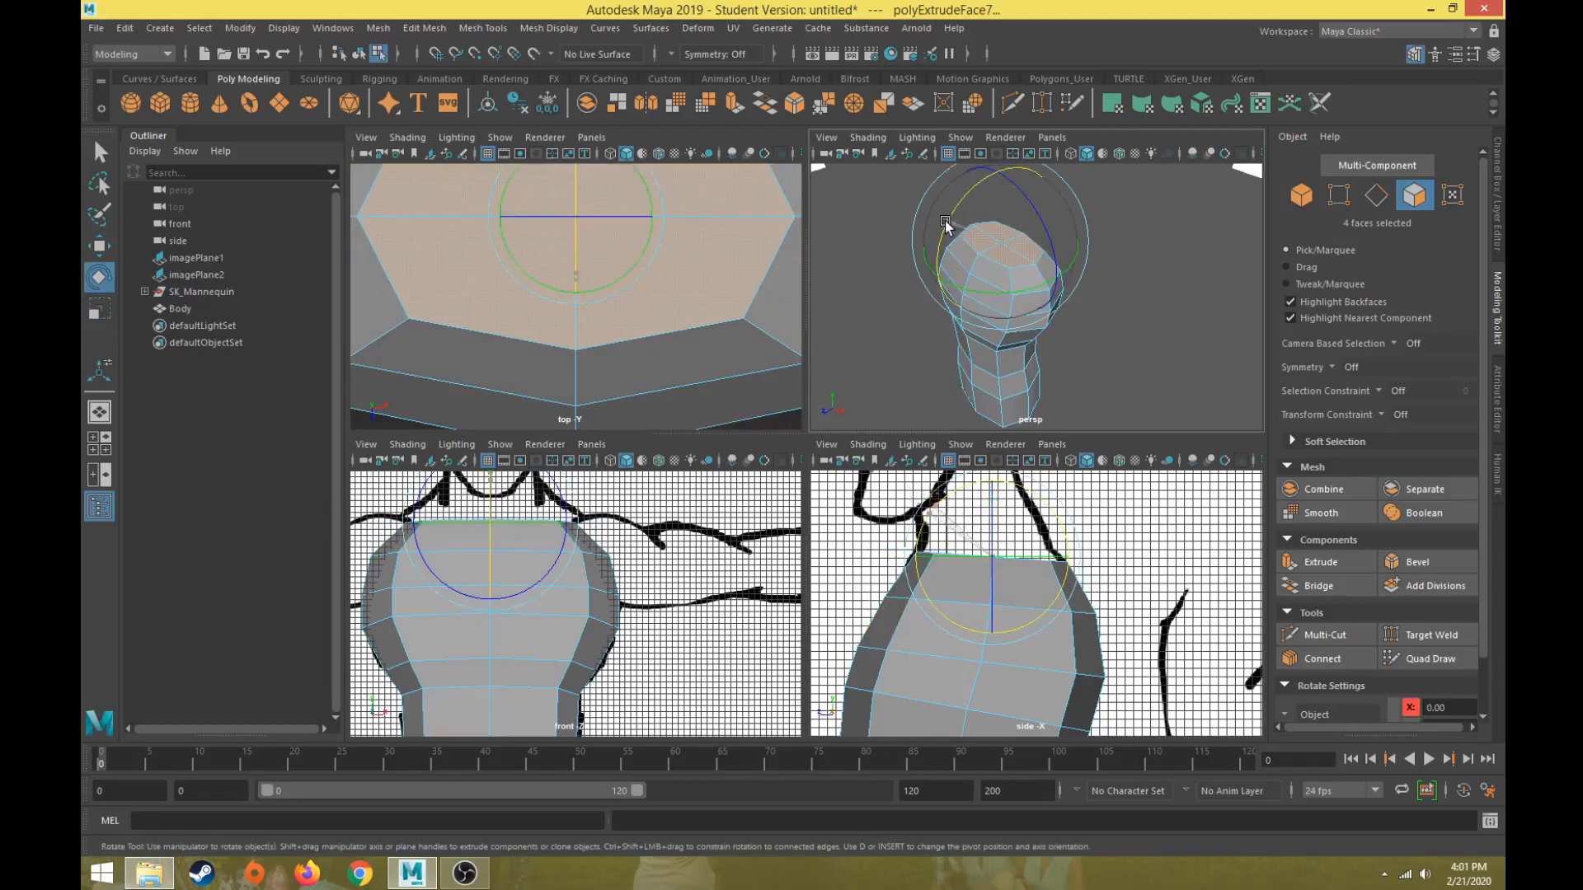
{"action": "key", "text": "r"}
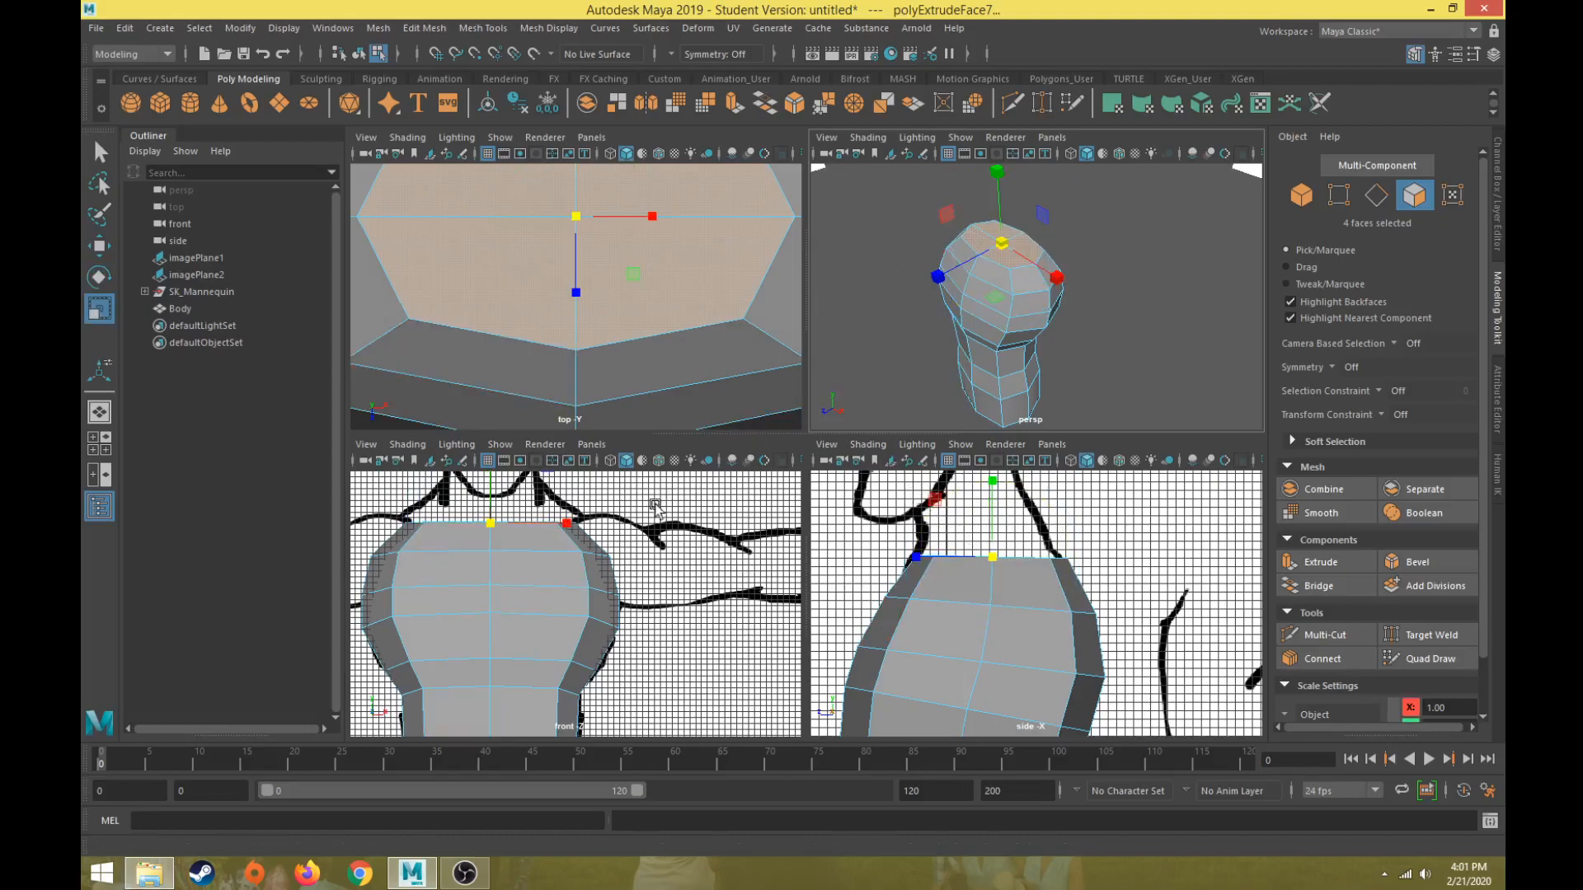
{"action": "key", "text": "f"}
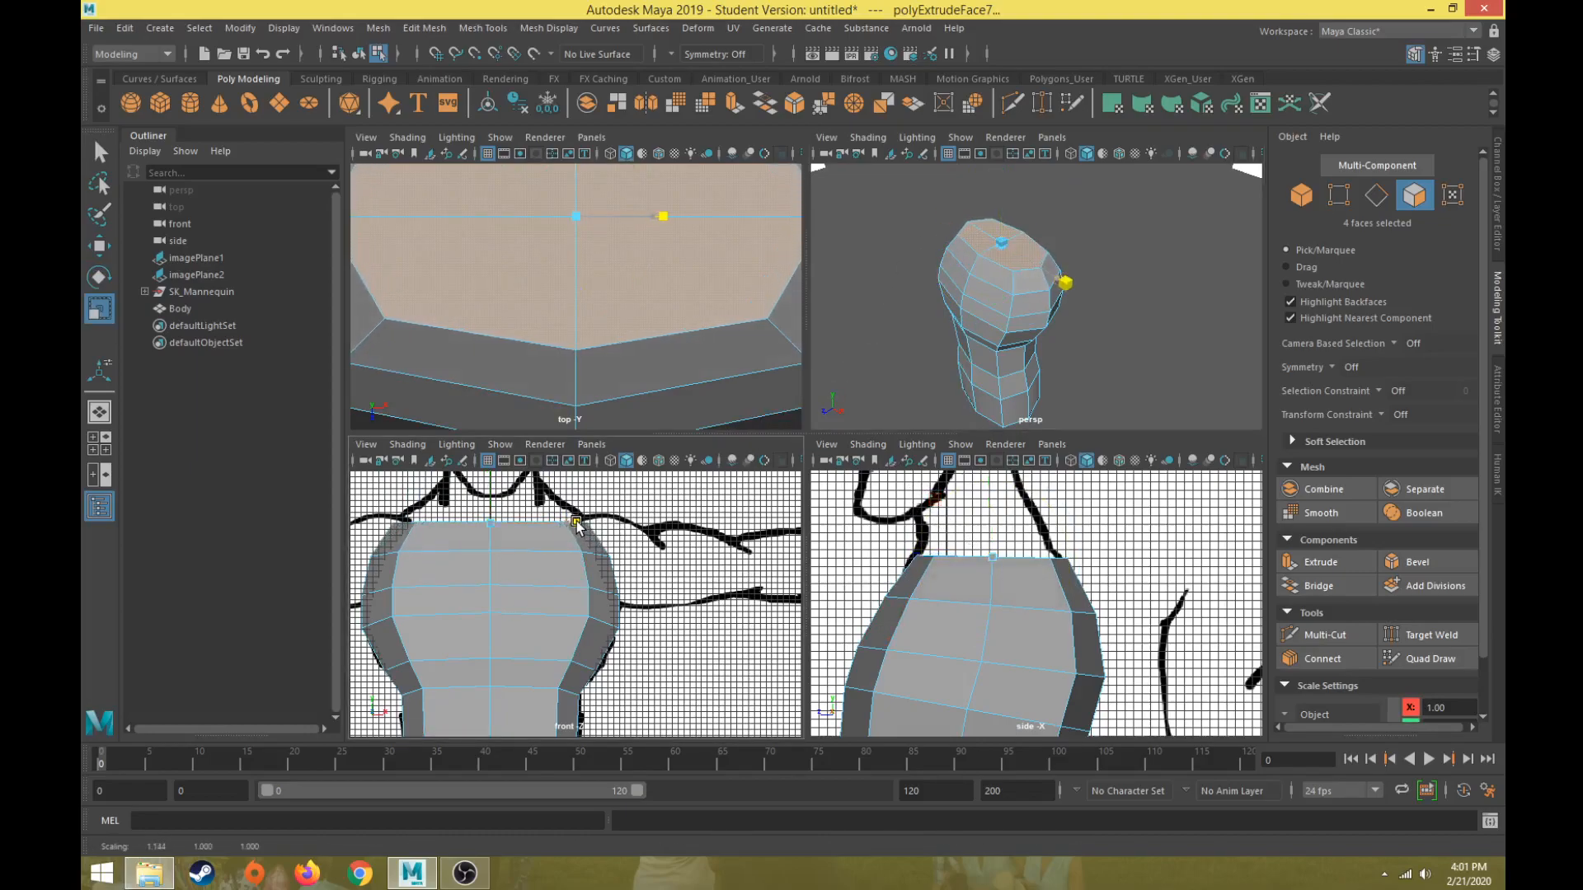
{"action": "key", "text": "w"}
{"action": "left_click_drag", "start_coordinate": [998, 179], "coordinate": [998, 174]}
{"action": "scroll", "coordinate": [707, 602], "scroll_direction": "down", "scroll_amount": 2}
{"action": "scroll", "coordinate": [855, 611], "scroll_direction": "down", "scroll_amount": 2}
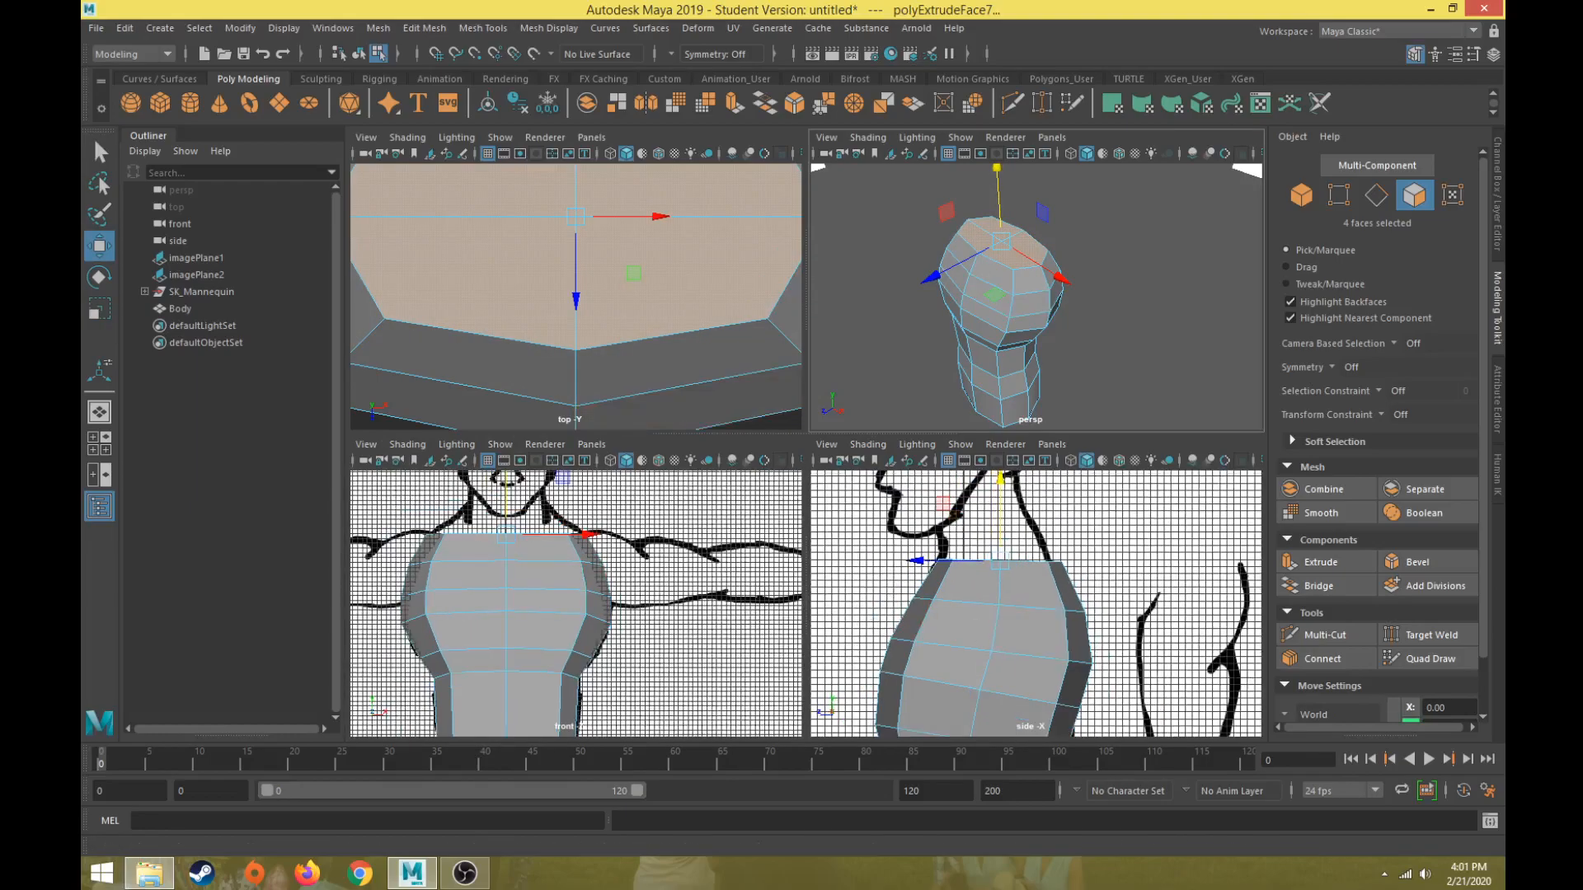
Step: Extrude the top faces up toward the neck base, tilt them forward, and scale them inward to match the shoulder slope
{"action": "left_click", "coordinate": [1318, 569]}
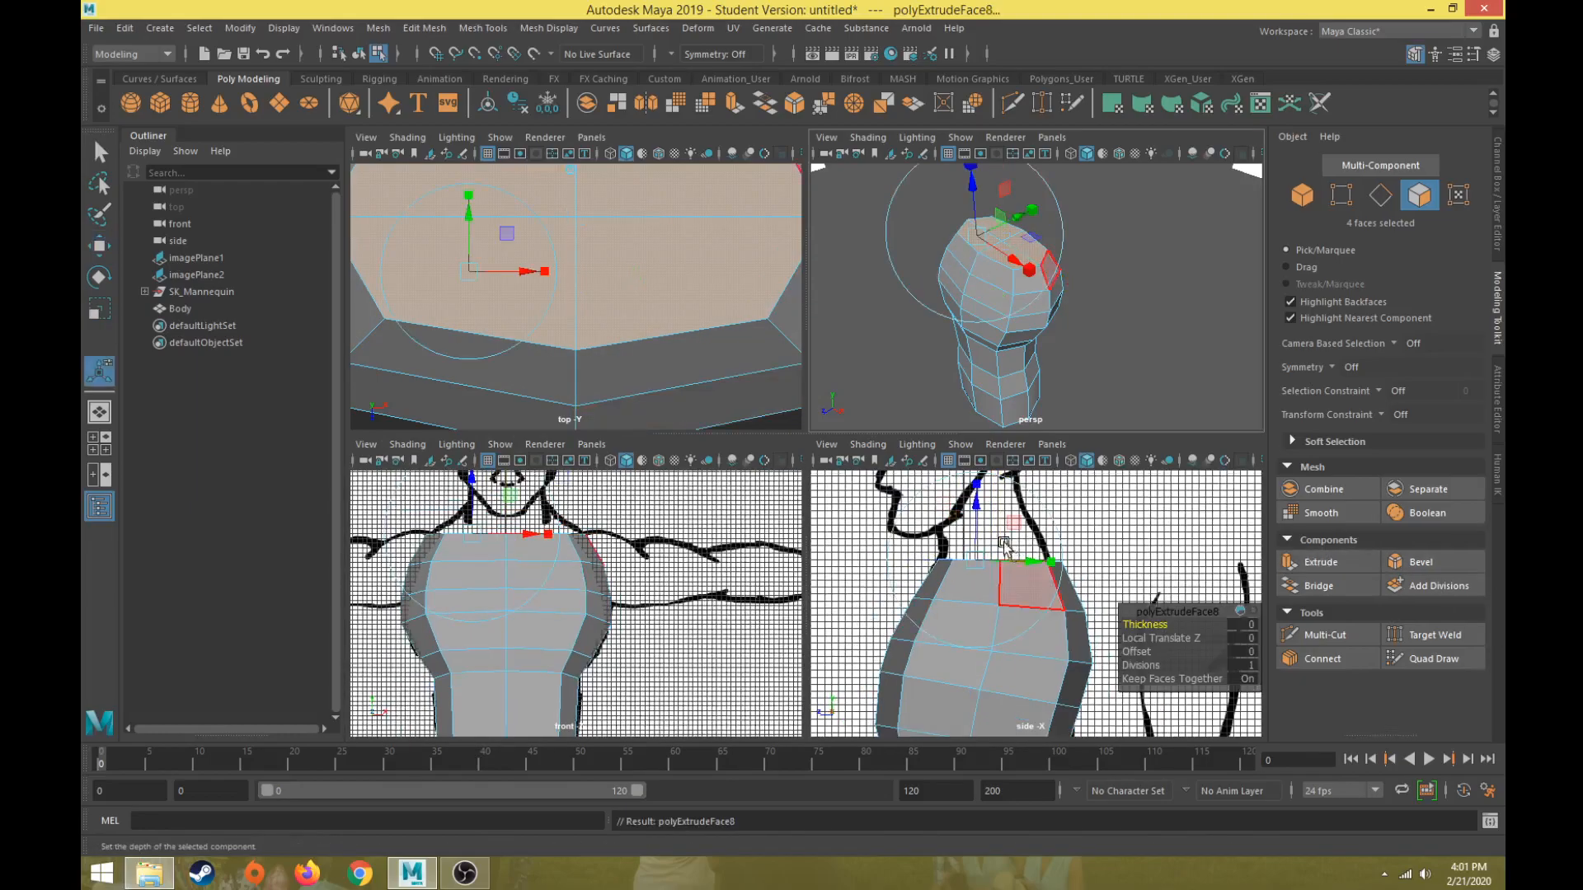
{"action": "middle_click_drag", "start_coordinate": [1006, 546], "coordinate": [994, 571], "text": "alt"}
{"action": "key", "text": "w"}
{"action": "left_click_drag", "start_coordinate": [940, 530], "coordinate": [940, 521]}
{"action": "key", "text": "e"}
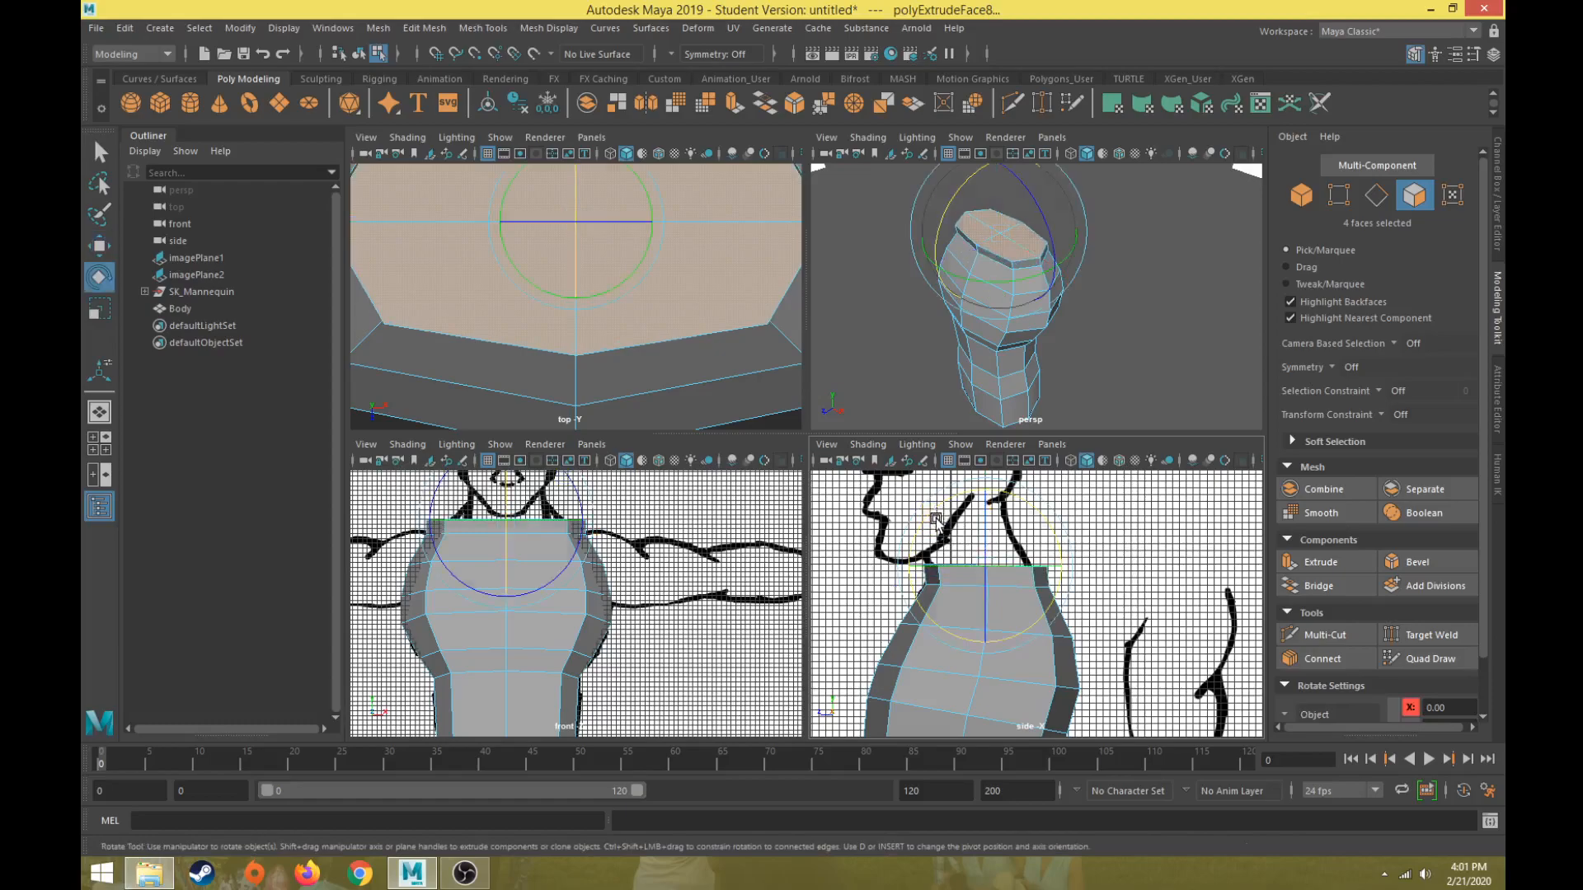
{"action": "key", "text": "r"}
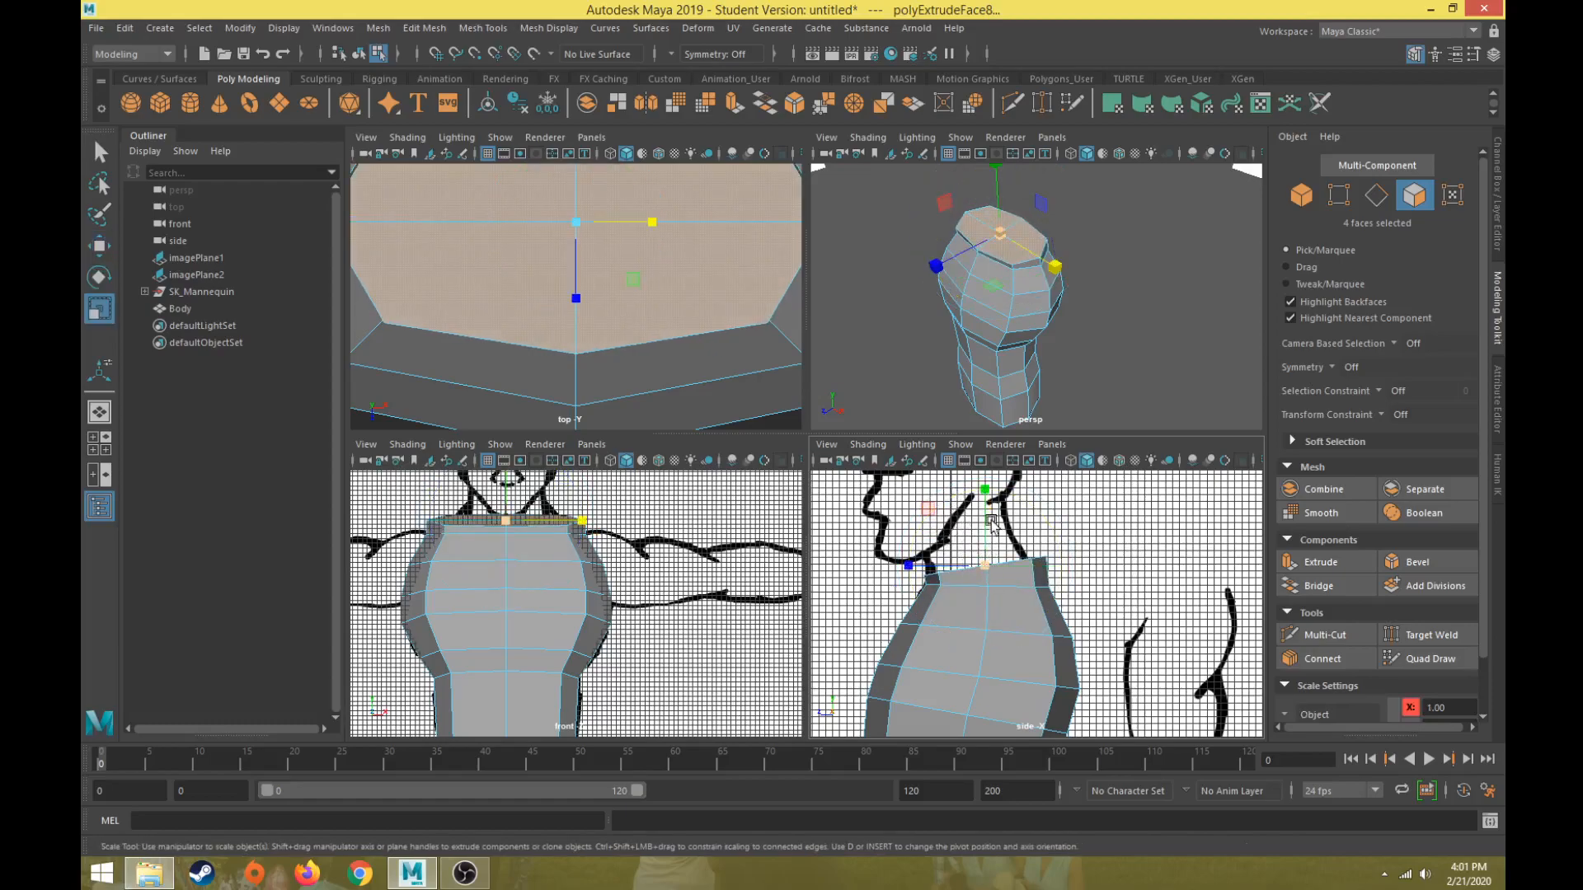
{"action": "left_click_drag", "start_coordinate": [1000, 234], "coordinate": [1053, 265]}
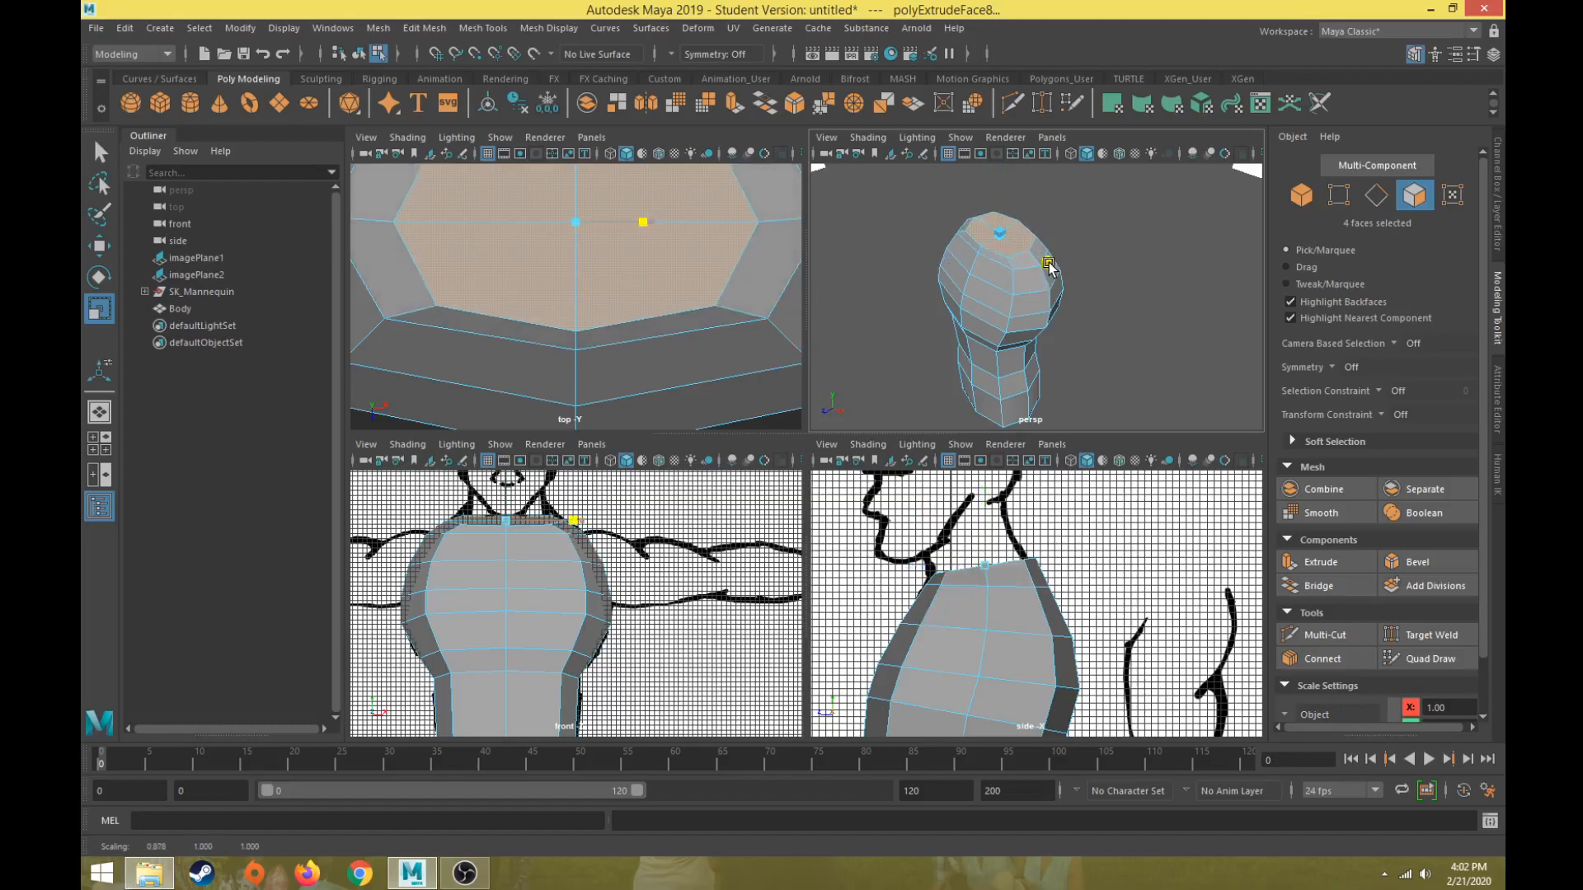
Step: Nudge the neck-base faces slightly up and forward to fit the side outline
{"action": "scroll", "coordinate": [649, 615], "scroll_direction": "up", "scroll_amount": 3}
{"action": "key", "text": "w"}
{"action": "scroll", "coordinate": [1025, 590], "scroll_direction": "up", "scroll_amount": 1}
{"action": "left_click_drag", "start_coordinate": [931, 493], "coordinate": [928, 487]}
{"action": "scroll", "coordinate": [1053, 330], "scroll_direction": "down", "scroll_amount": 4}
{"action": "key", "text": "space"}
{"action": "left_click_drag", "start_coordinate": [1052, 330], "coordinate": [925, 488], "text": "alt"}
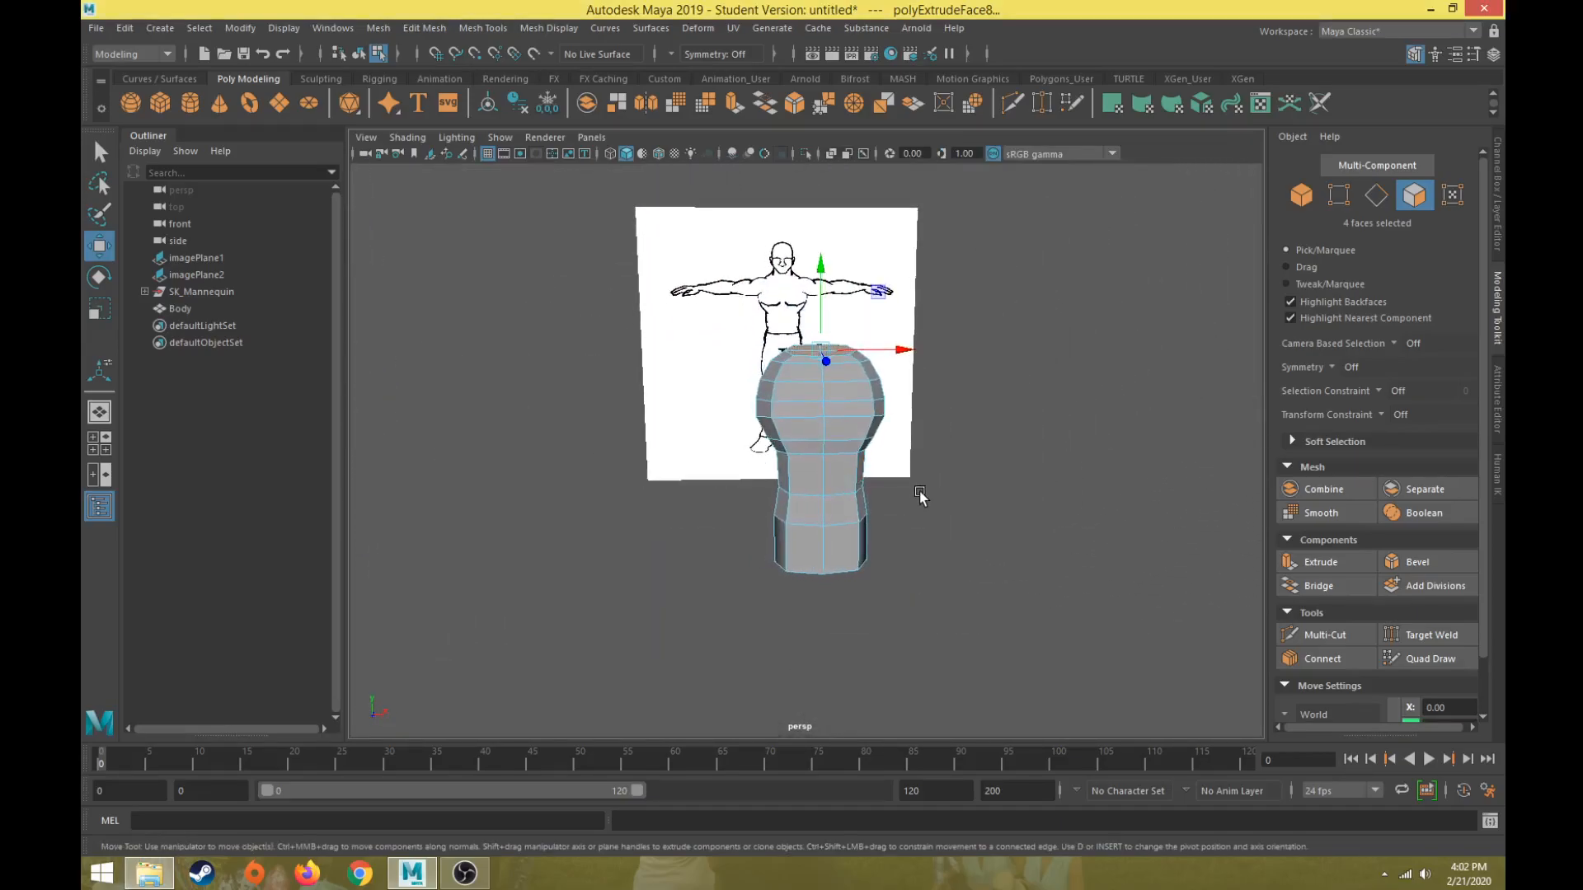
Step: Extrude the top faces at the neck base upward, tilt them forward, and reduce their depth to fit the side outline
{"action": "key", "text": "space"}
{"action": "key", "text": "space"}
{"action": "key", "text": "space"}
{"action": "middle_click_drag", "start_coordinate": [857, 545], "coordinate": [911, 596], "text": "alt"}
{"action": "left_click", "coordinate": [1329, 561]}
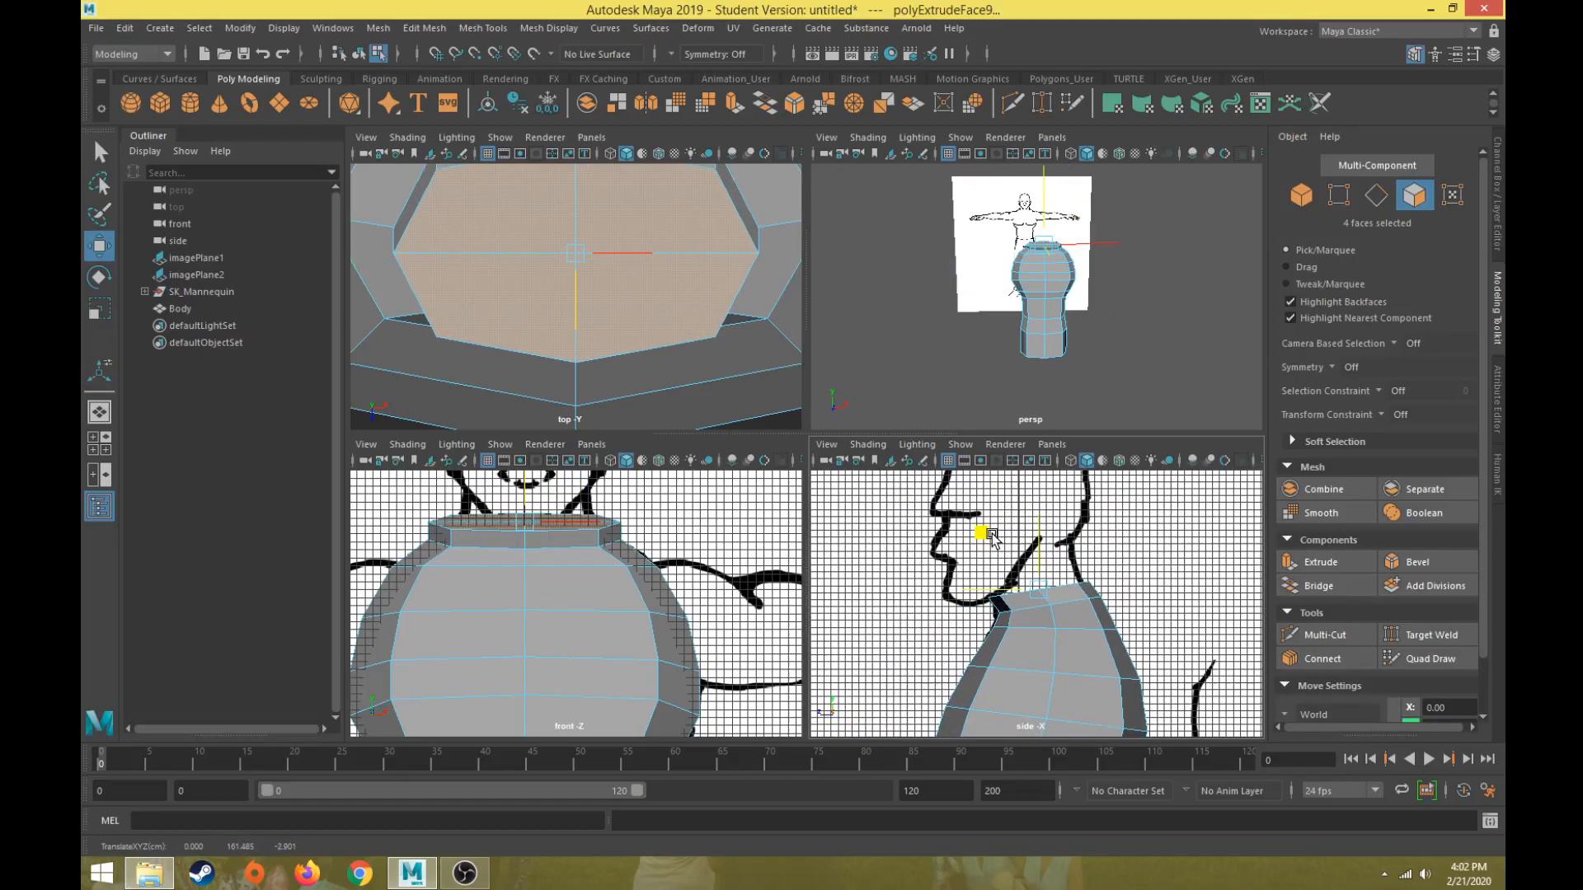
{"action": "key", "text": "e"}
{"action": "key", "text": "r"}
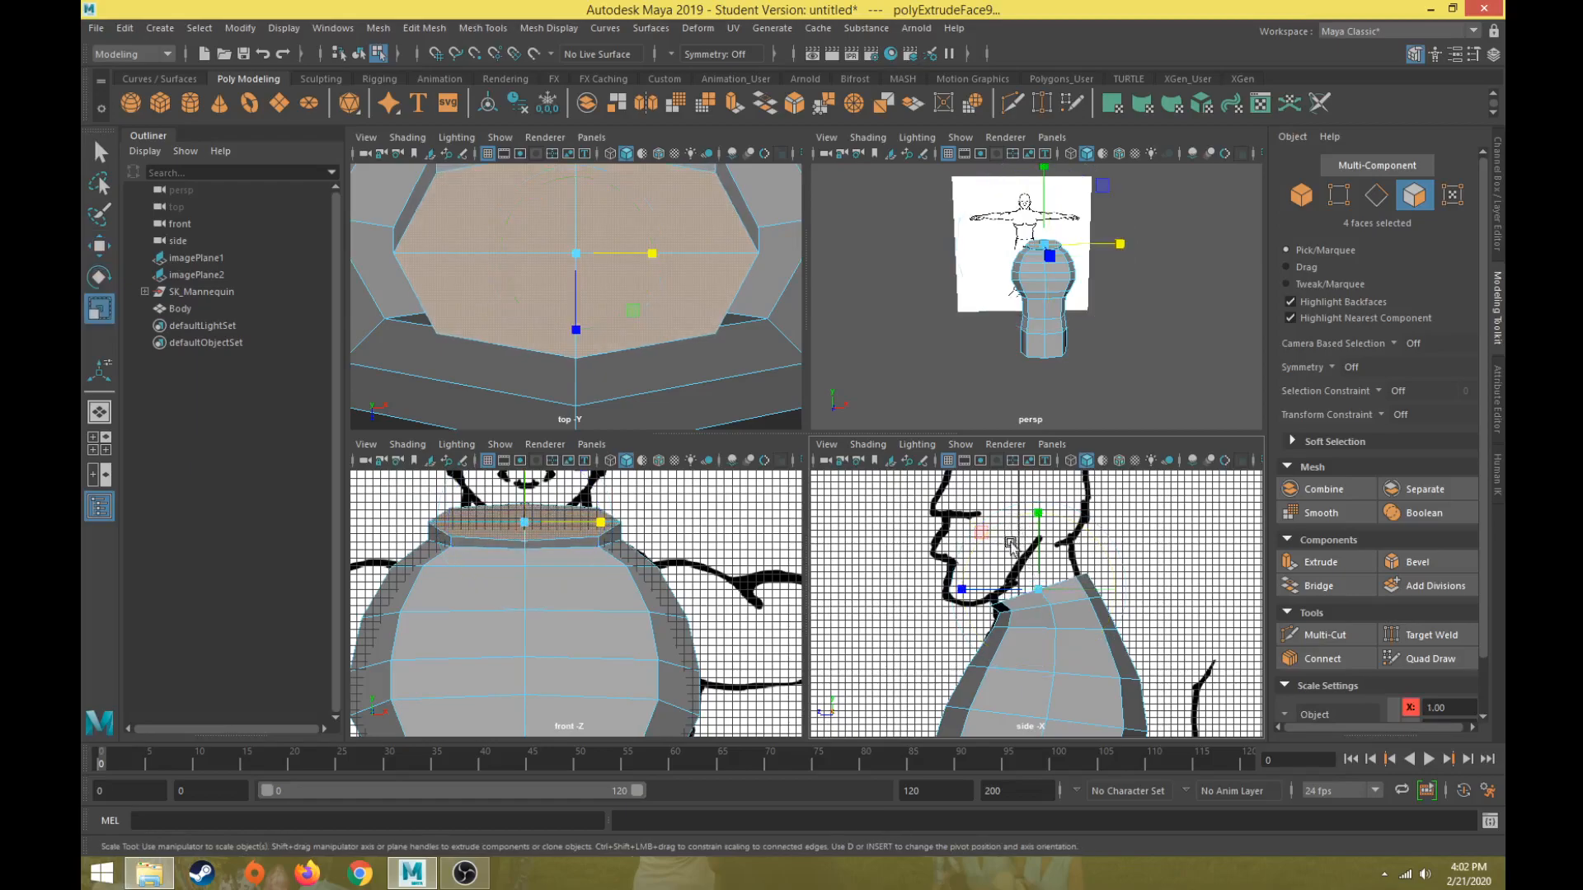
{"action": "left_click_drag", "start_coordinate": [963, 589], "coordinate": [975, 588]}
Step: Reposition the neck-base faces within the side outline and narrow their width to about 0.68 to match the front reference
{"action": "key", "text": "w"}
{"action": "left_click_drag", "start_coordinate": [979, 535], "coordinate": [984, 522]}
{"action": "key", "text": "e"}
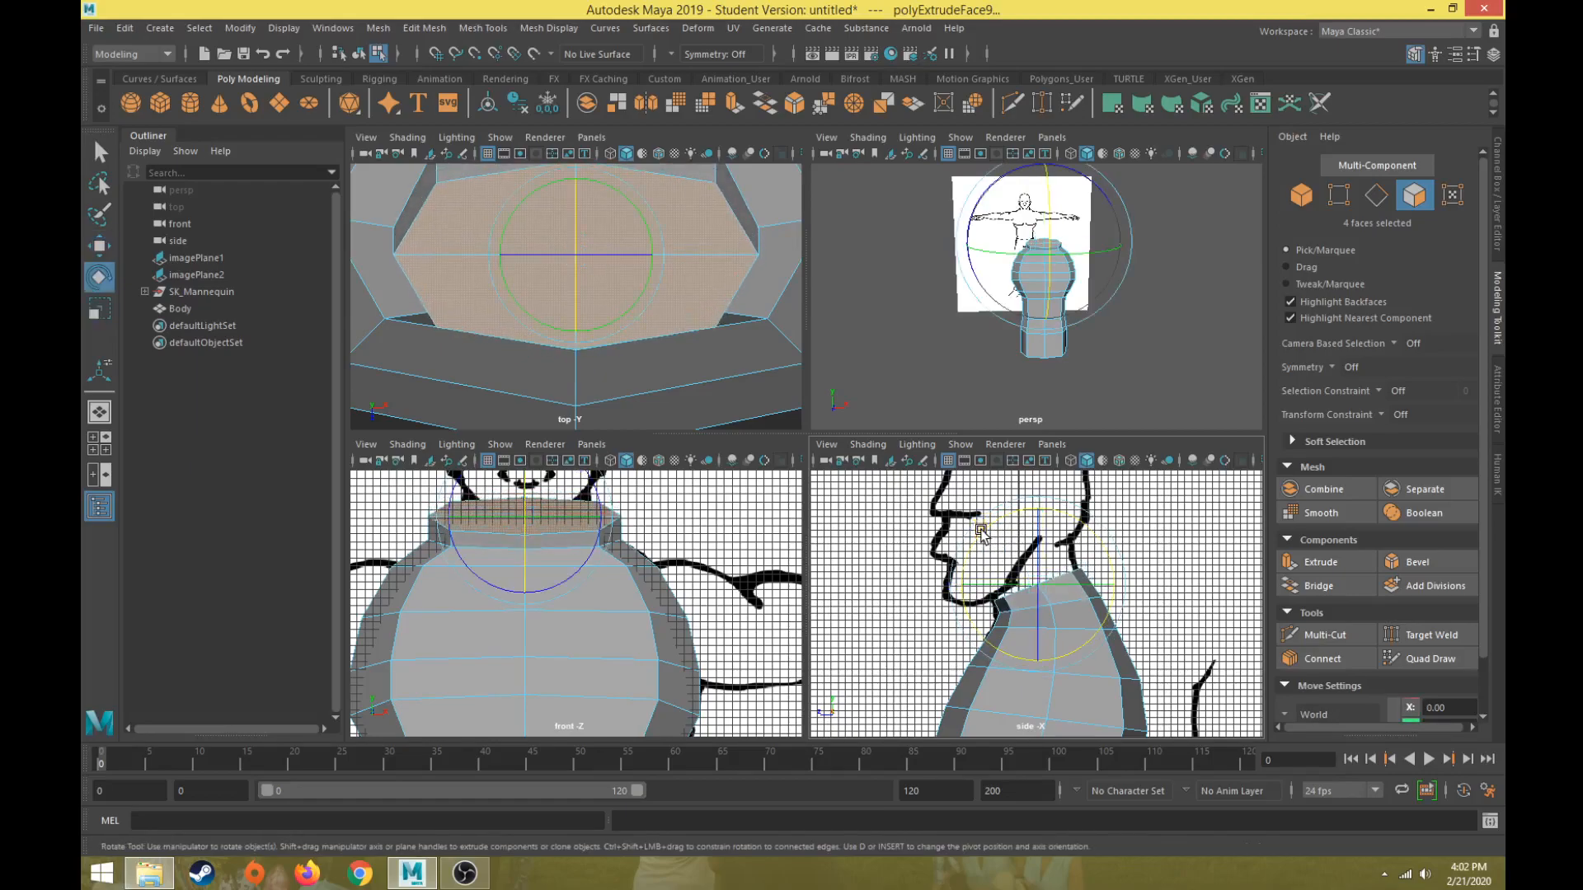
{"action": "key", "text": "w"}
{"action": "left_click_drag", "start_coordinate": [982, 530], "coordinate": [986, 534]}
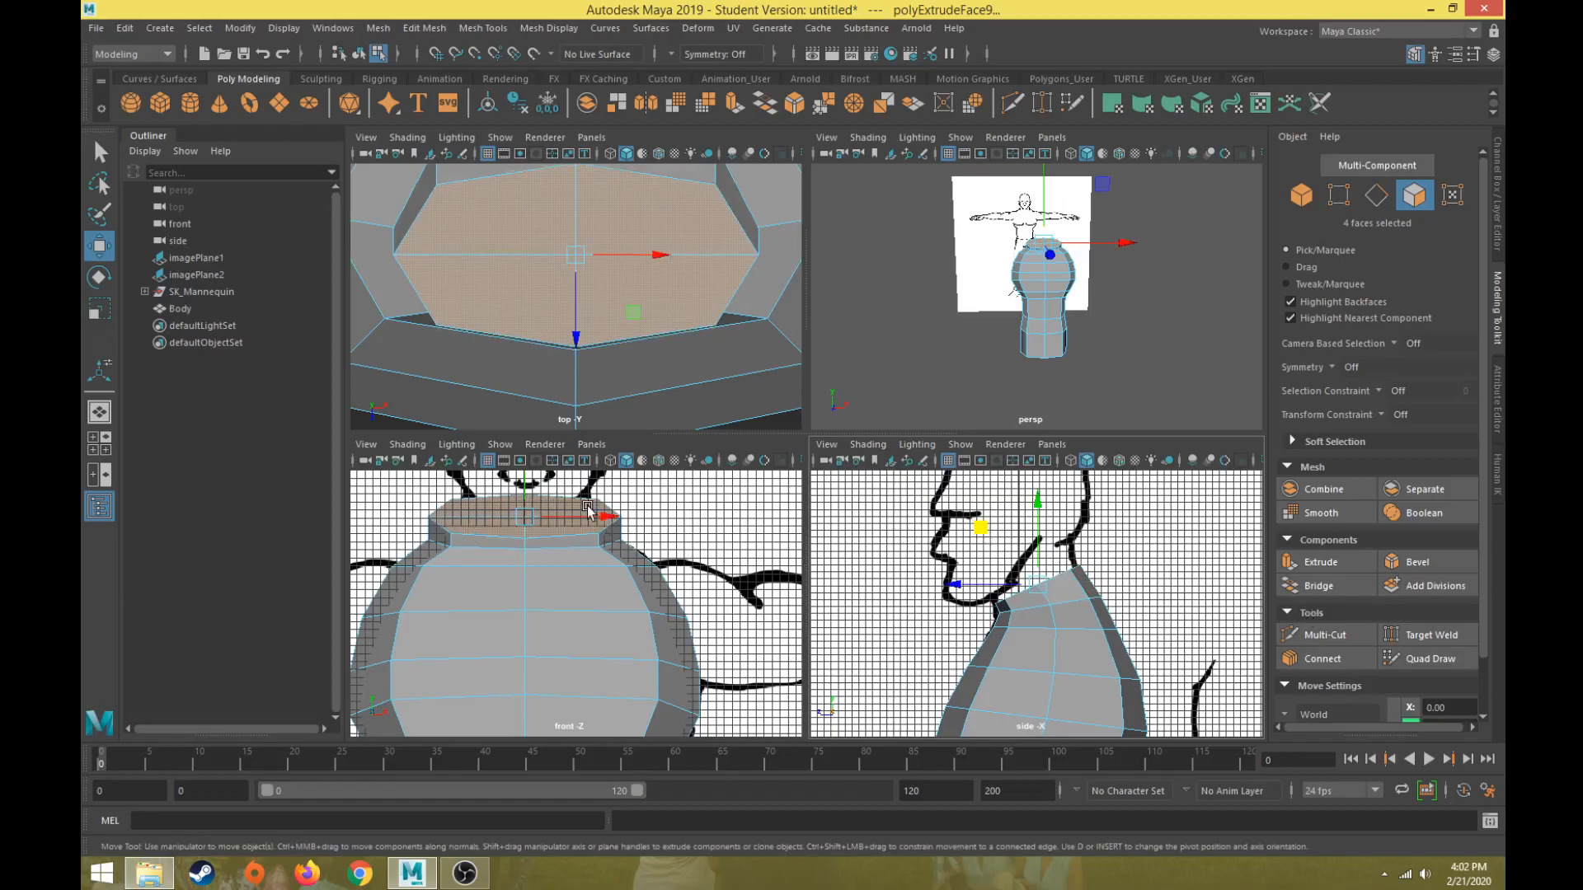
{"action": "key", "text": "r"}
{"action": "left_click_drag", "start_coordinate": [611, 517], "coordinate": [579, 518]}
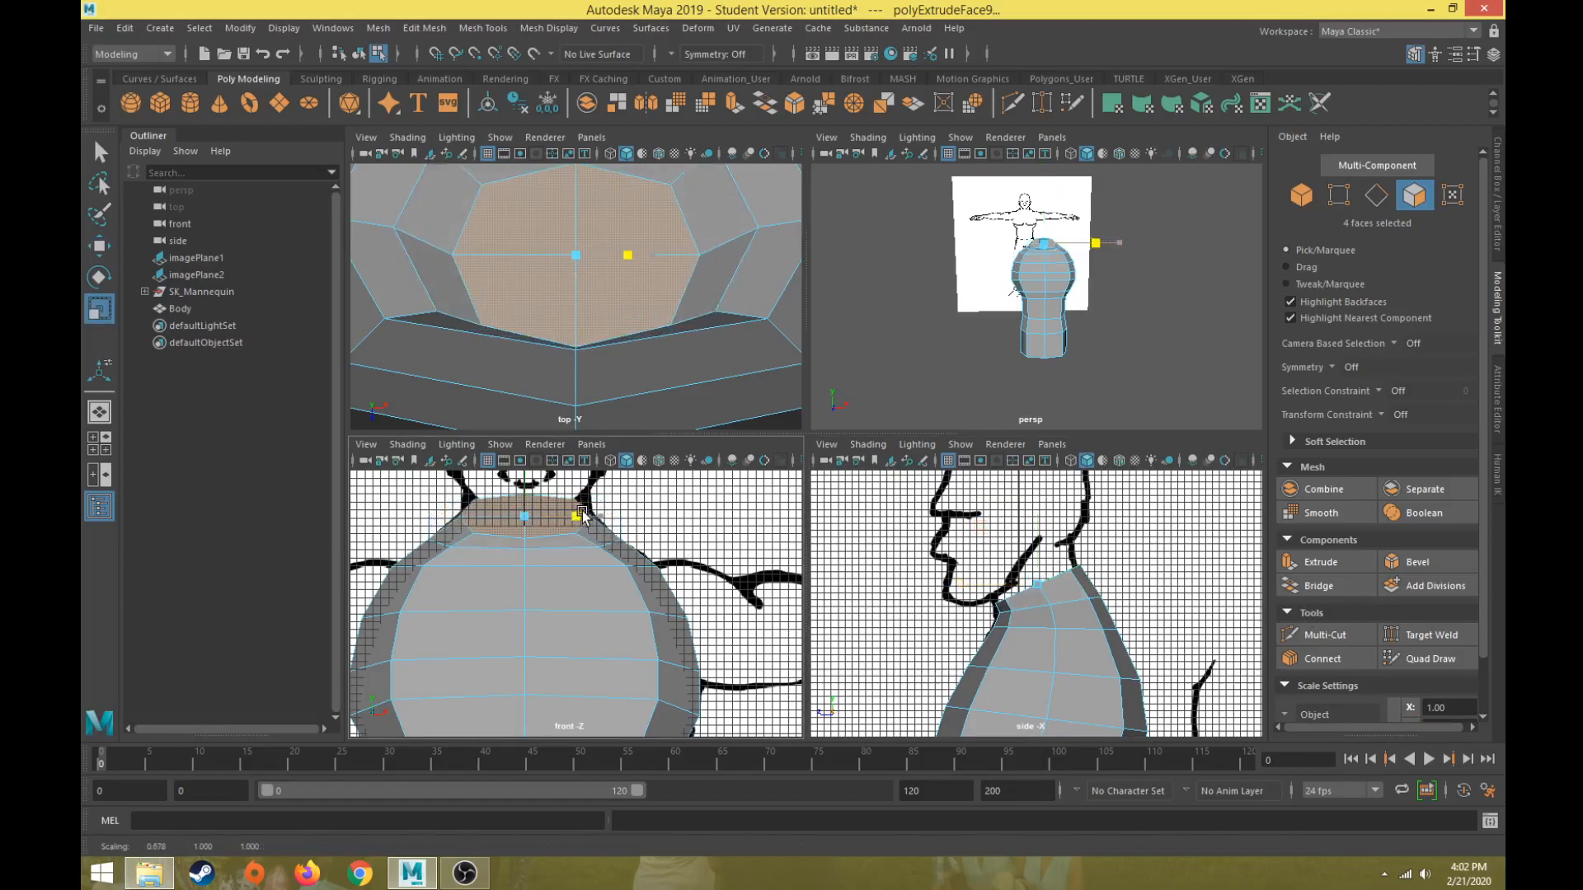
Step: Extrude the neck faces up and forward to about Y 164.5, Z -1.8, tilting them along the side outline
{"action": "left_click", "coordinate": [1352, 561]}
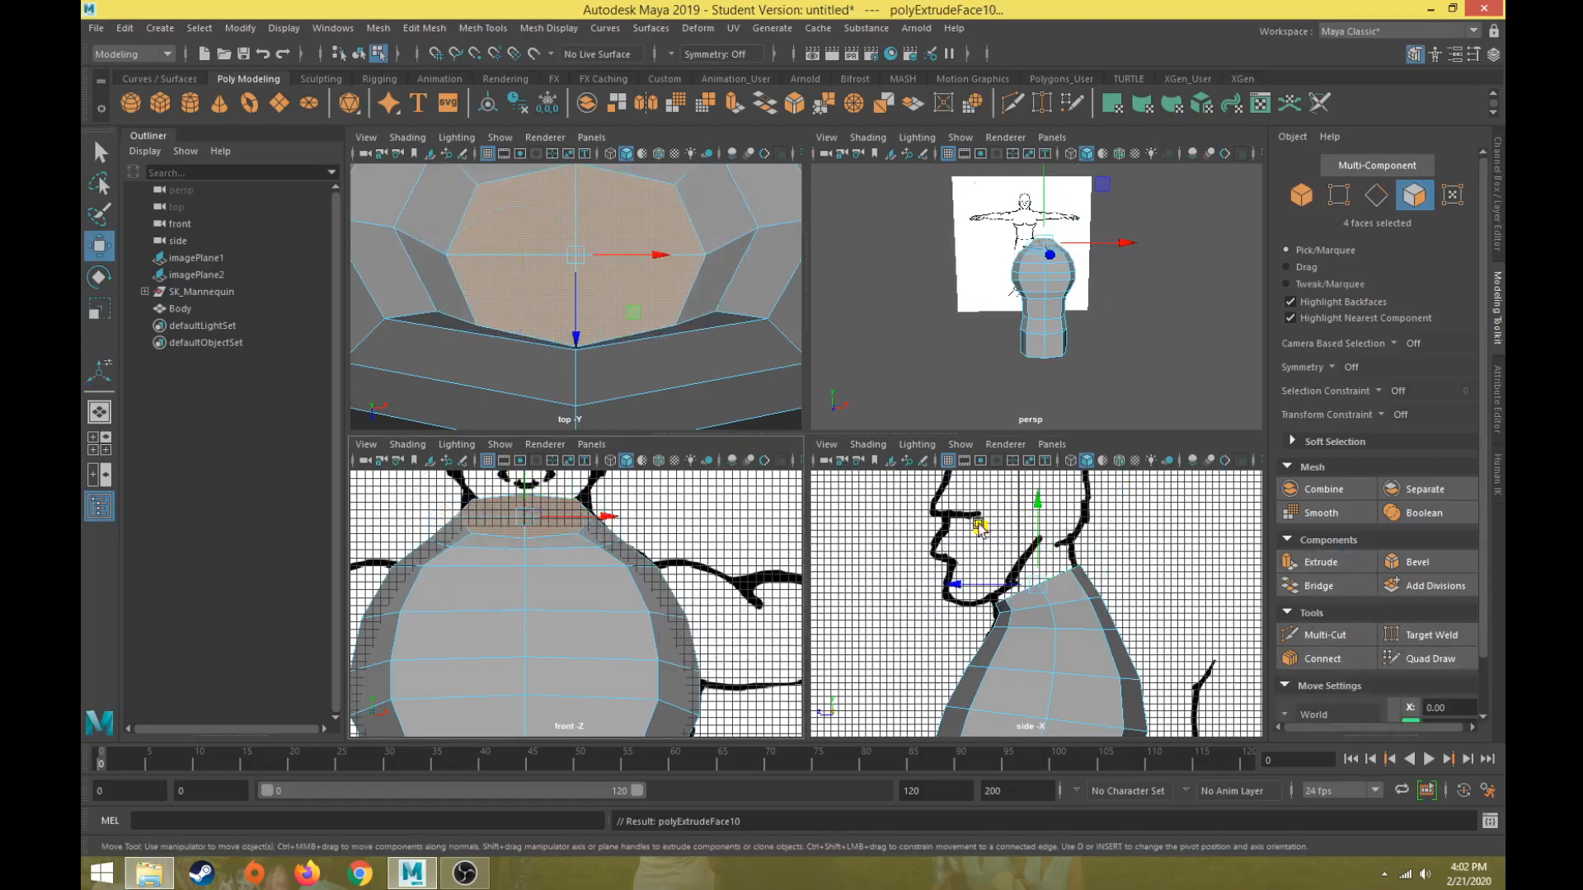
{"action": "key", "text": "e"}
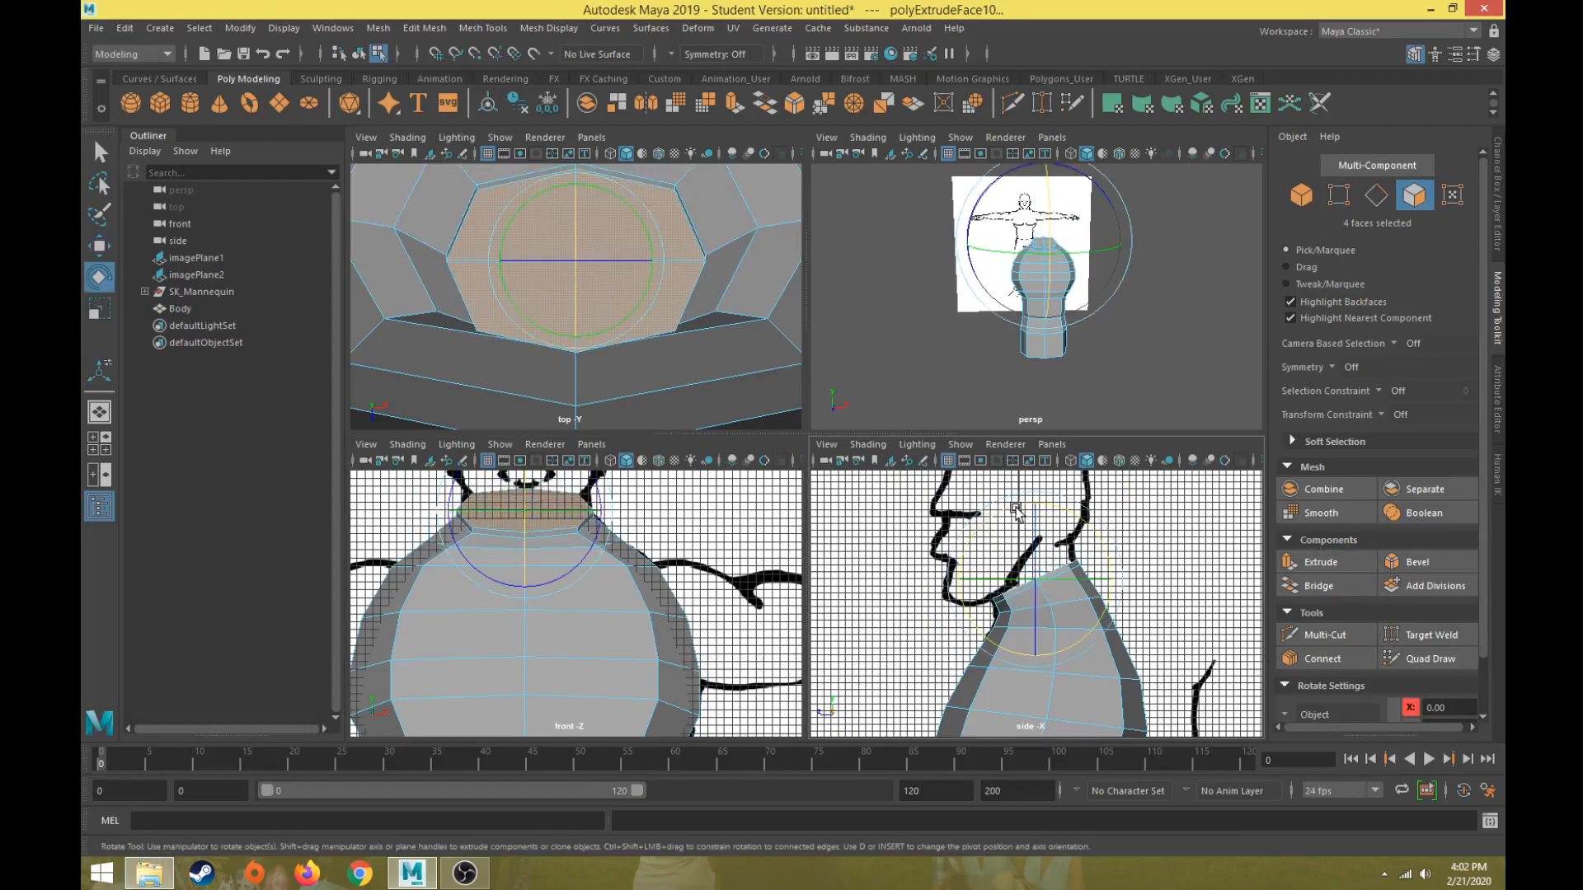
{"action": "key", "text": "w"}
{"action": "left_click_drag", "start_coordinate": [1006, 534], "coordinate": [983, 517]}
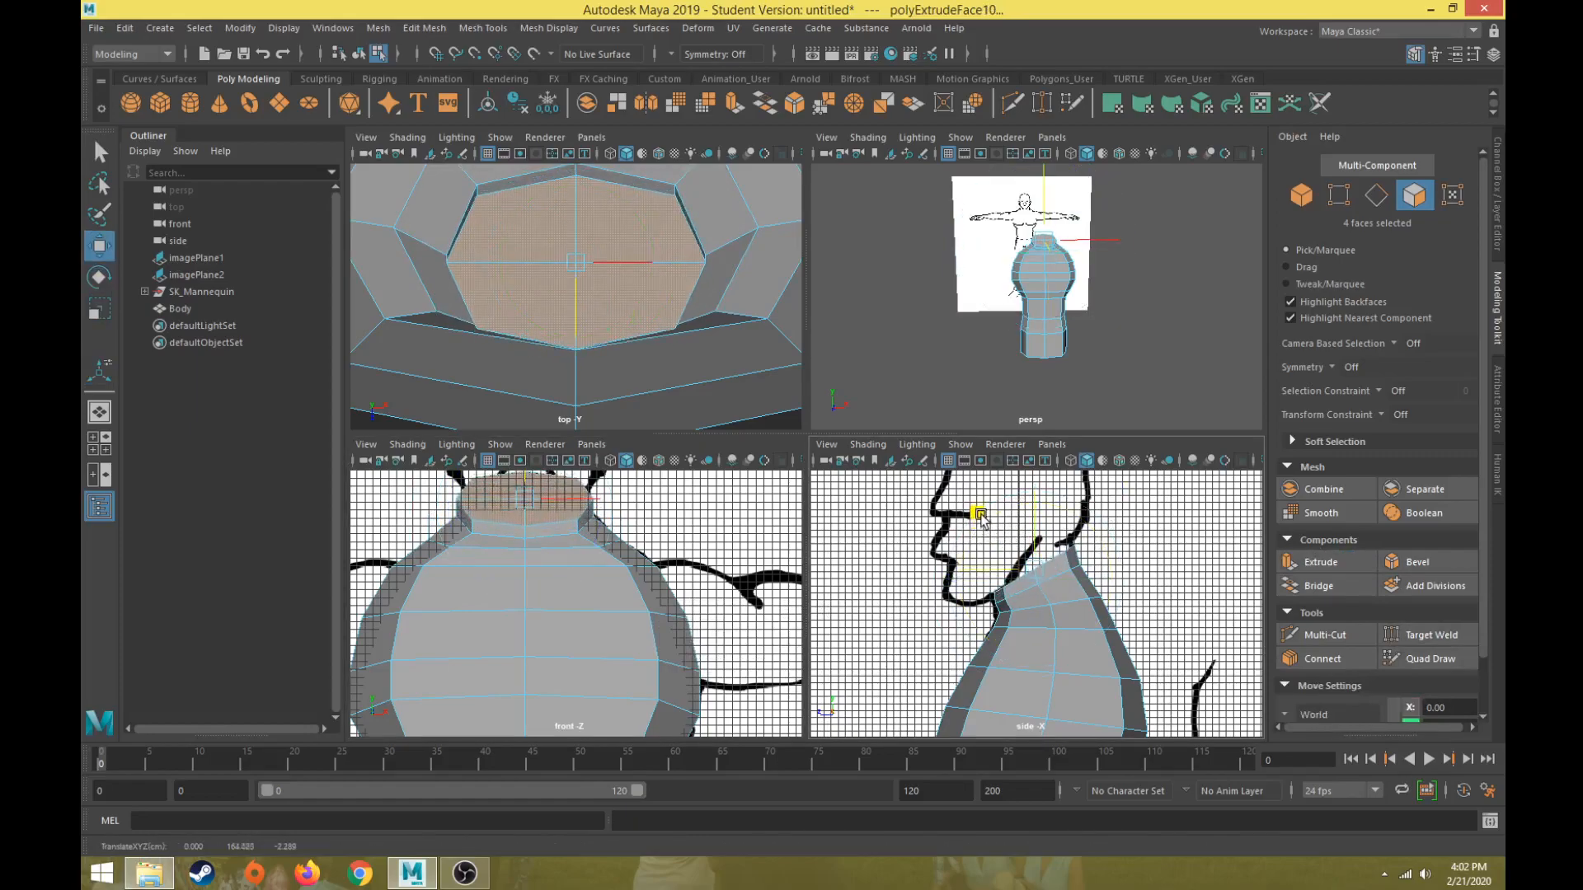
{"action": "key", "text": "e"}
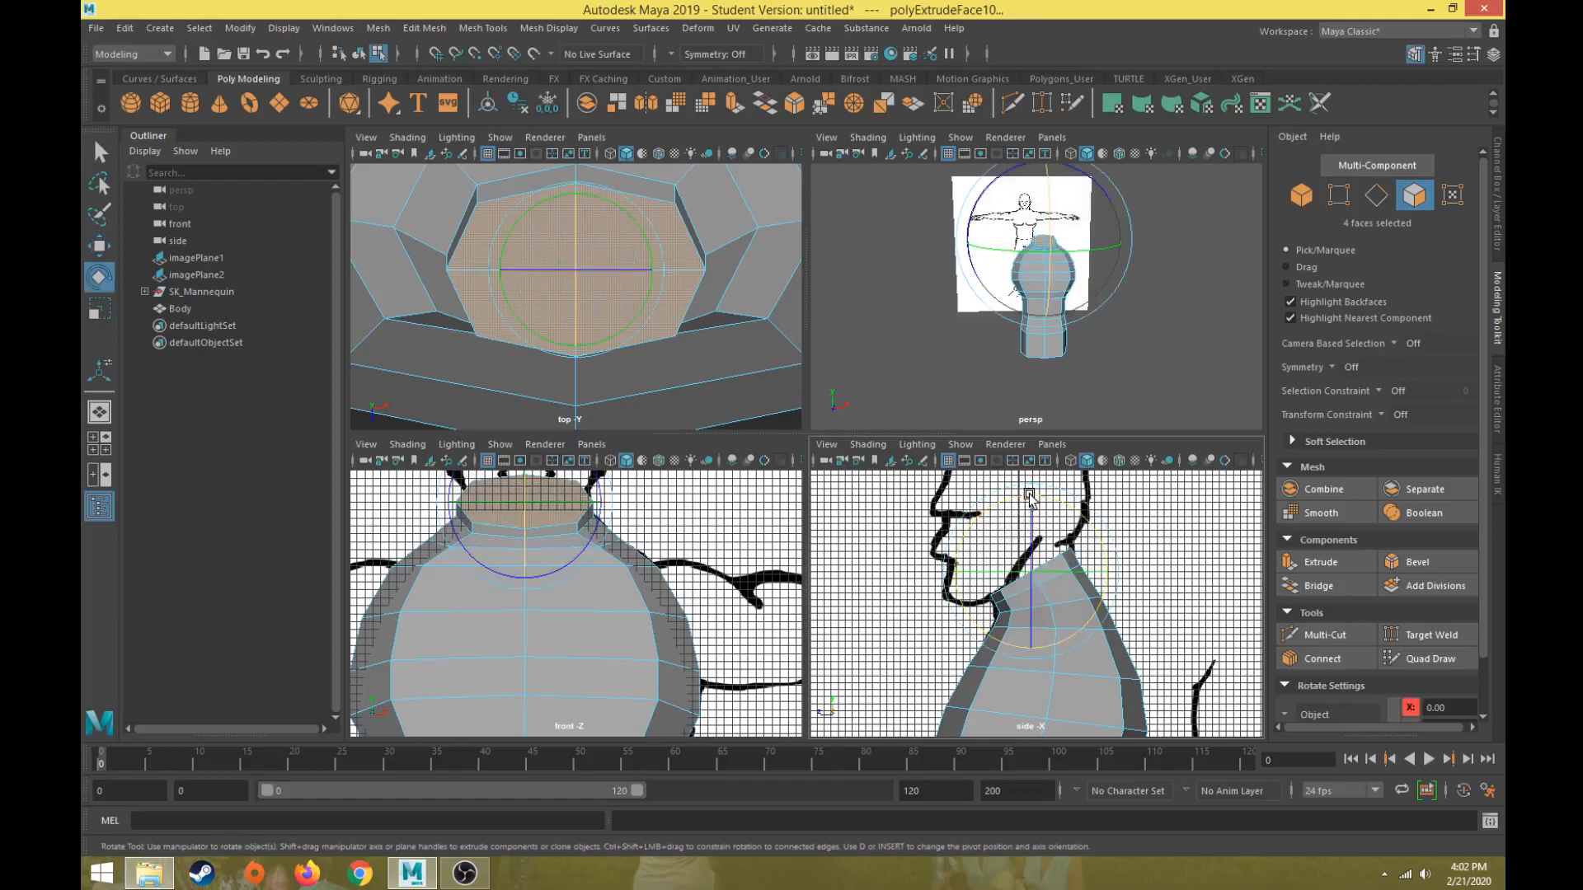
{"action": "key", "text": "w"}
{"action": "key", "text": "e"}
{"action": "key", "text": "w"}
{"action": "left_click_drag", "start_coordinate": [983, 519], "coordinate": [977, 517]}
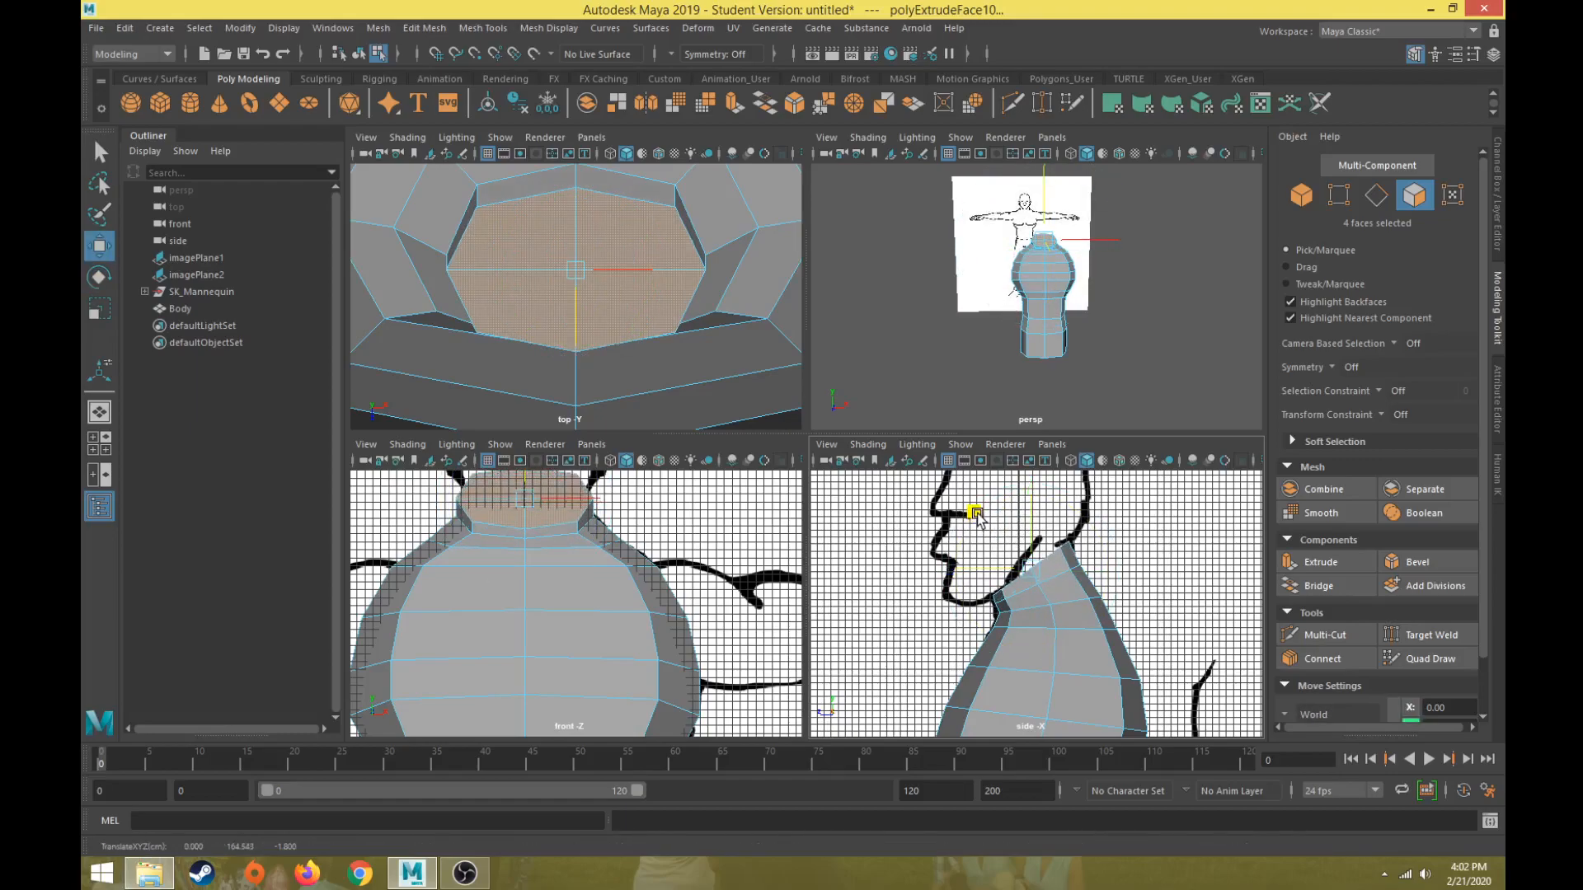
Step: Scale the top neck faces slightly inward, mainly across their width, to fit the front reference
{"action": "key", "text": "r"}
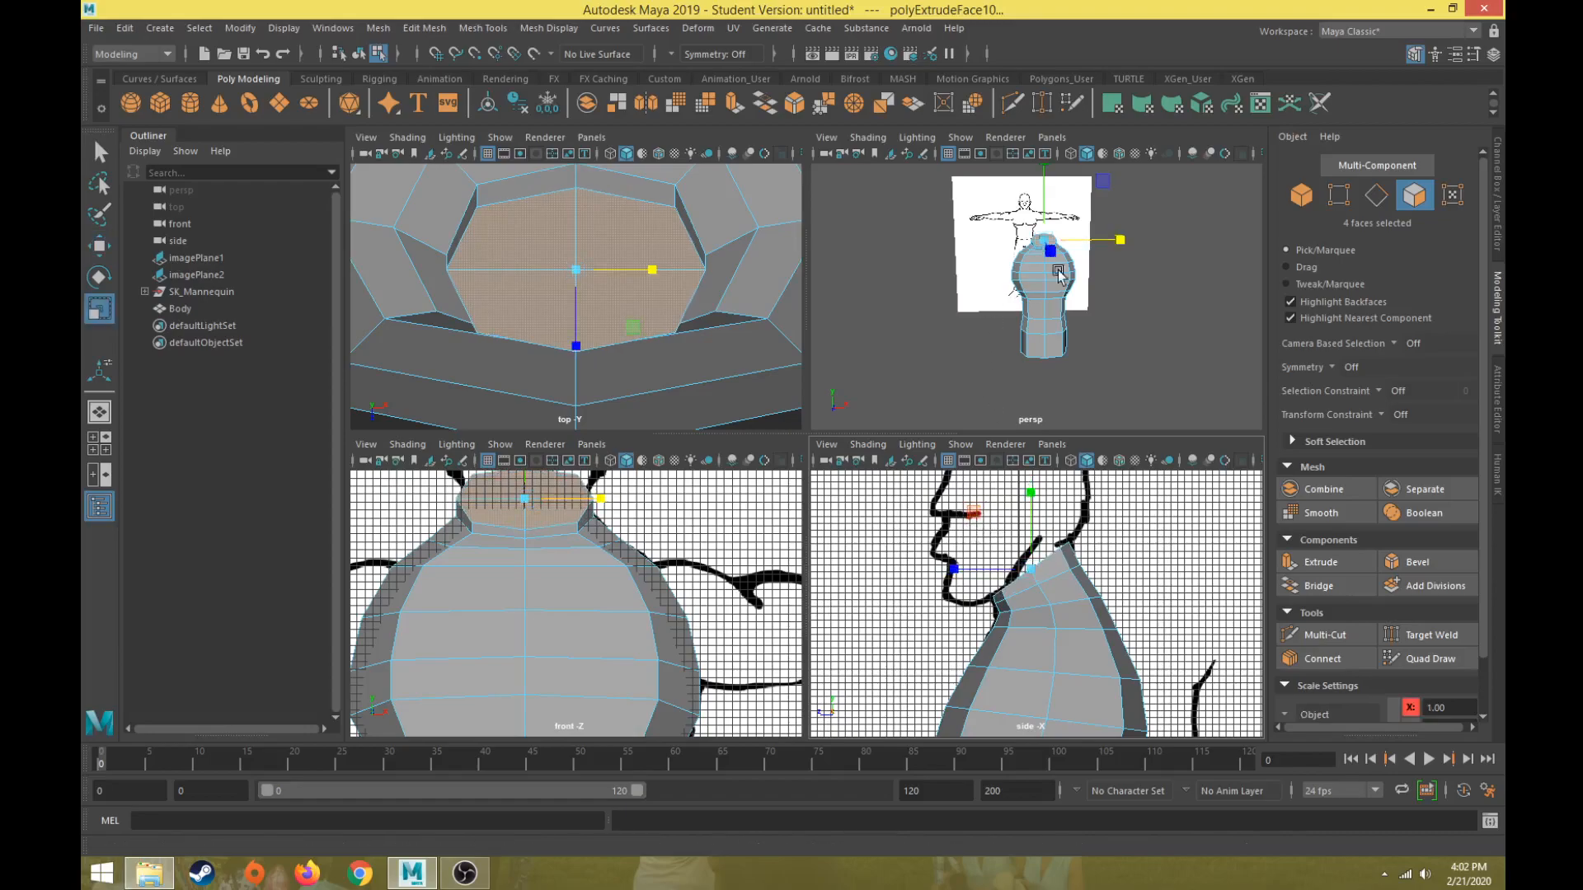
{"action": "left_click", "coordinate": [957, 569]}
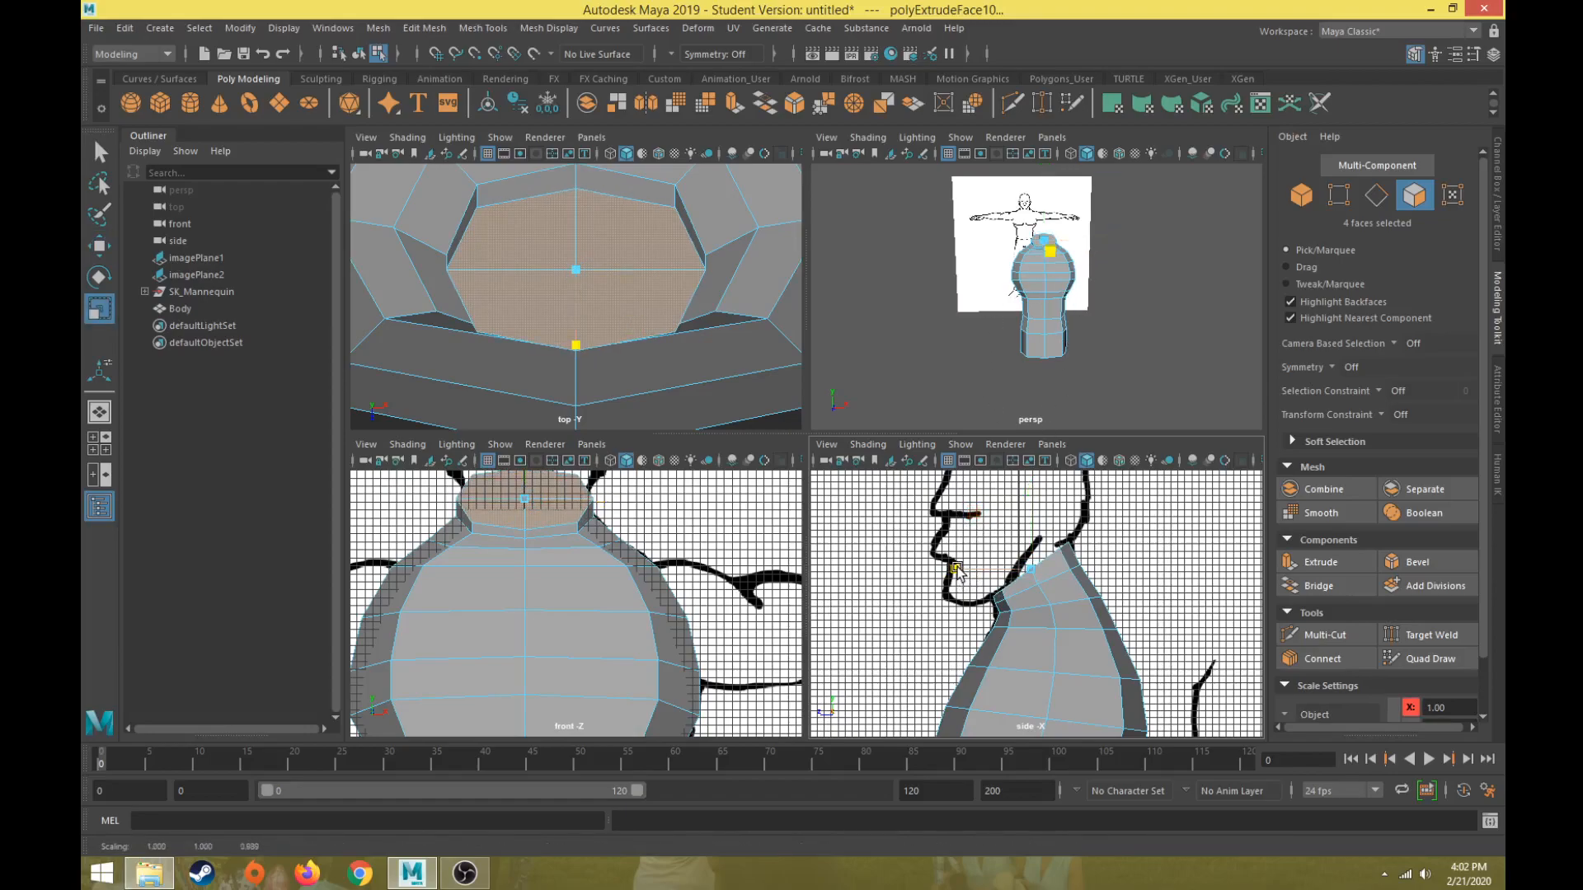
{"action": "left_click", "coordinate": [1030, 495]}
{"action": "left_click_drag", "start_coordinate": [1030, 497], "coordinate": [1030, 497]}
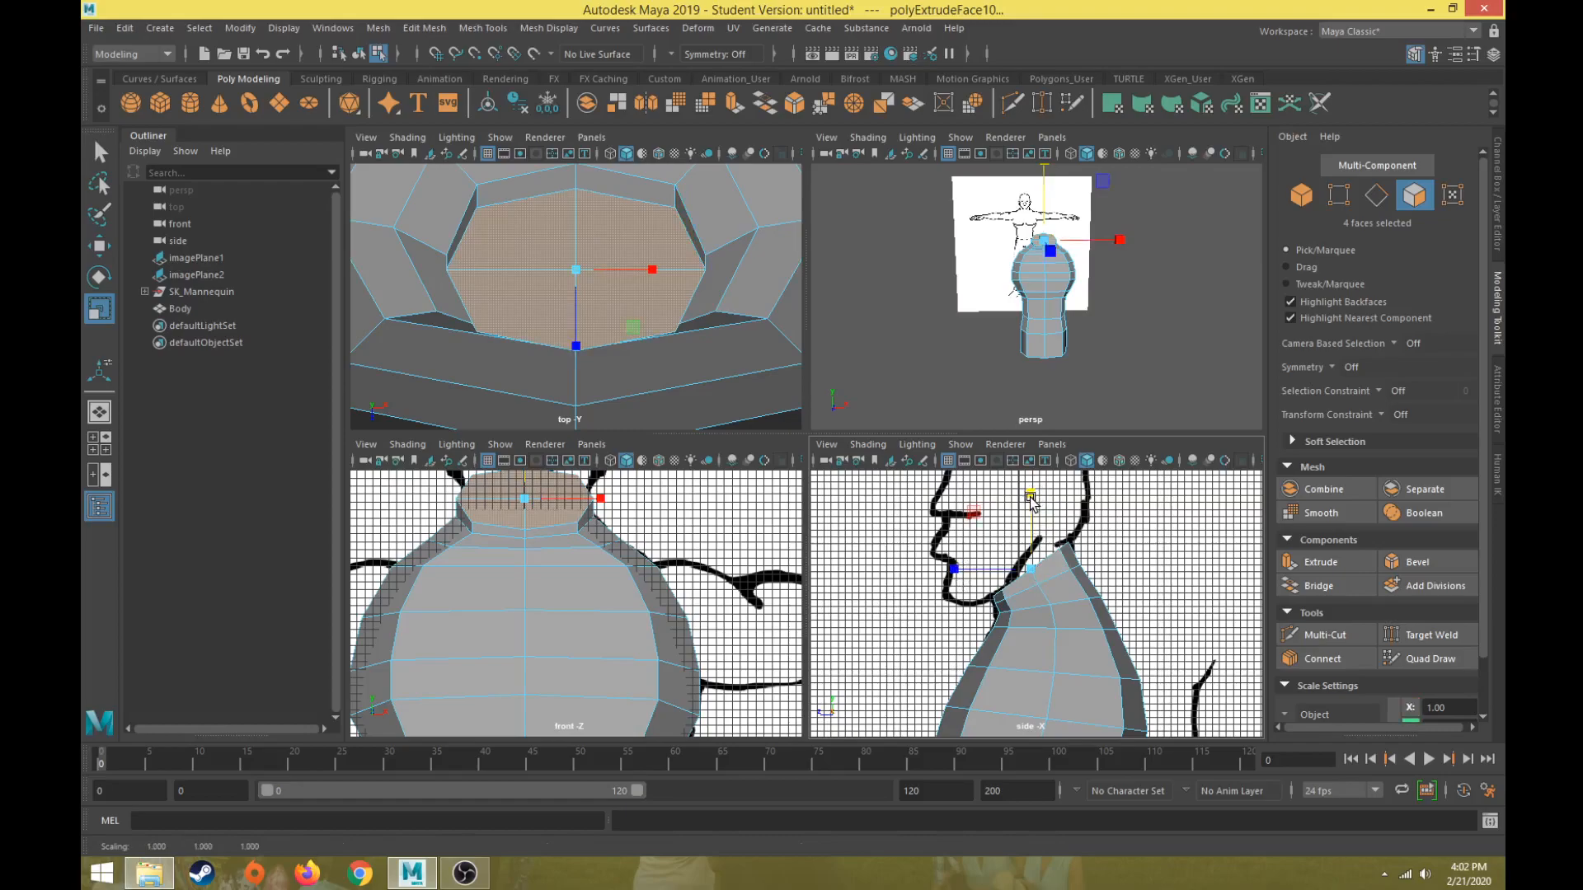
{"action": "left_click", "coordinate": [1122, 239]}
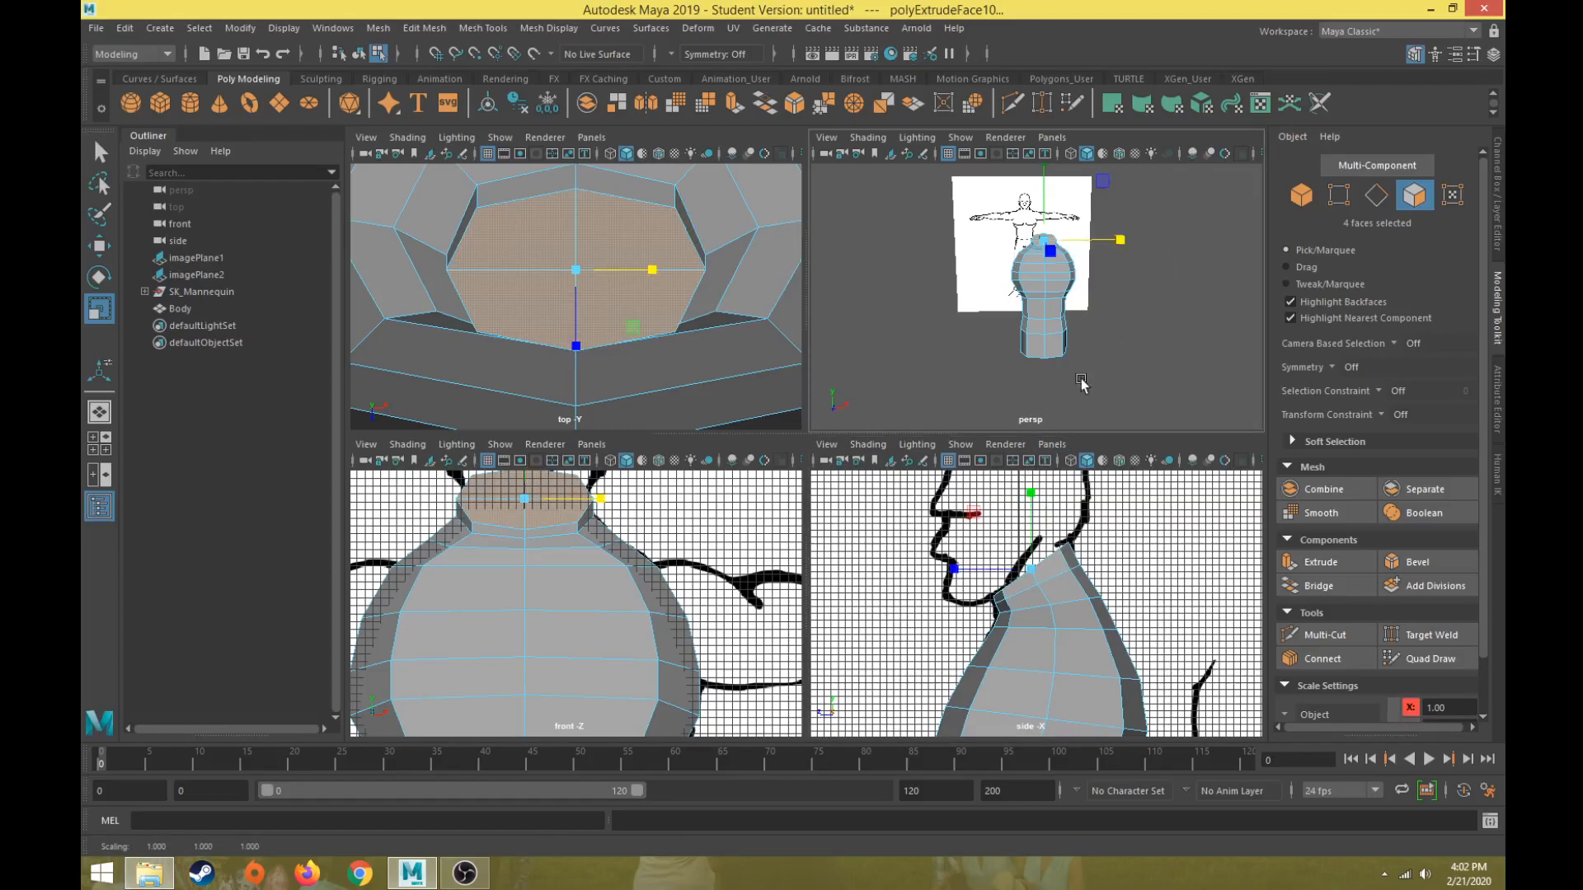
{"action": "left_click_drag", "start_coordinate": [602, 499], "coordinate": [601, 500]}
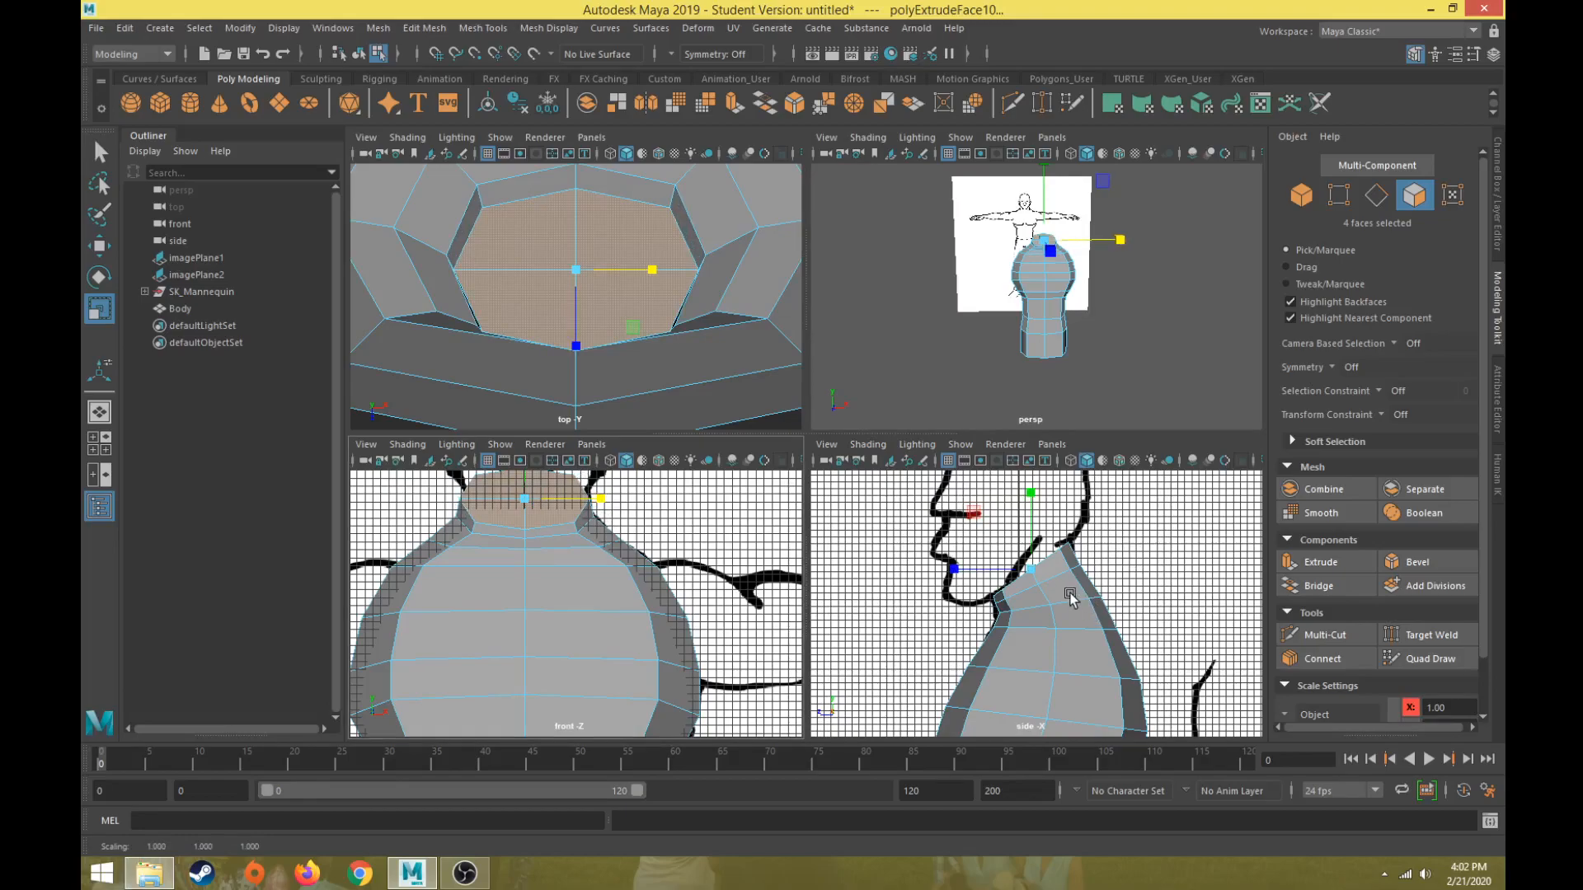
Step: Extrude the top neck faces up and forward toward the jaw and stretch their depth toward the chin
{"action": "scroll", "coordinate": [1077, 591], "scroll_direction": "down", "scroll_amount": 2}
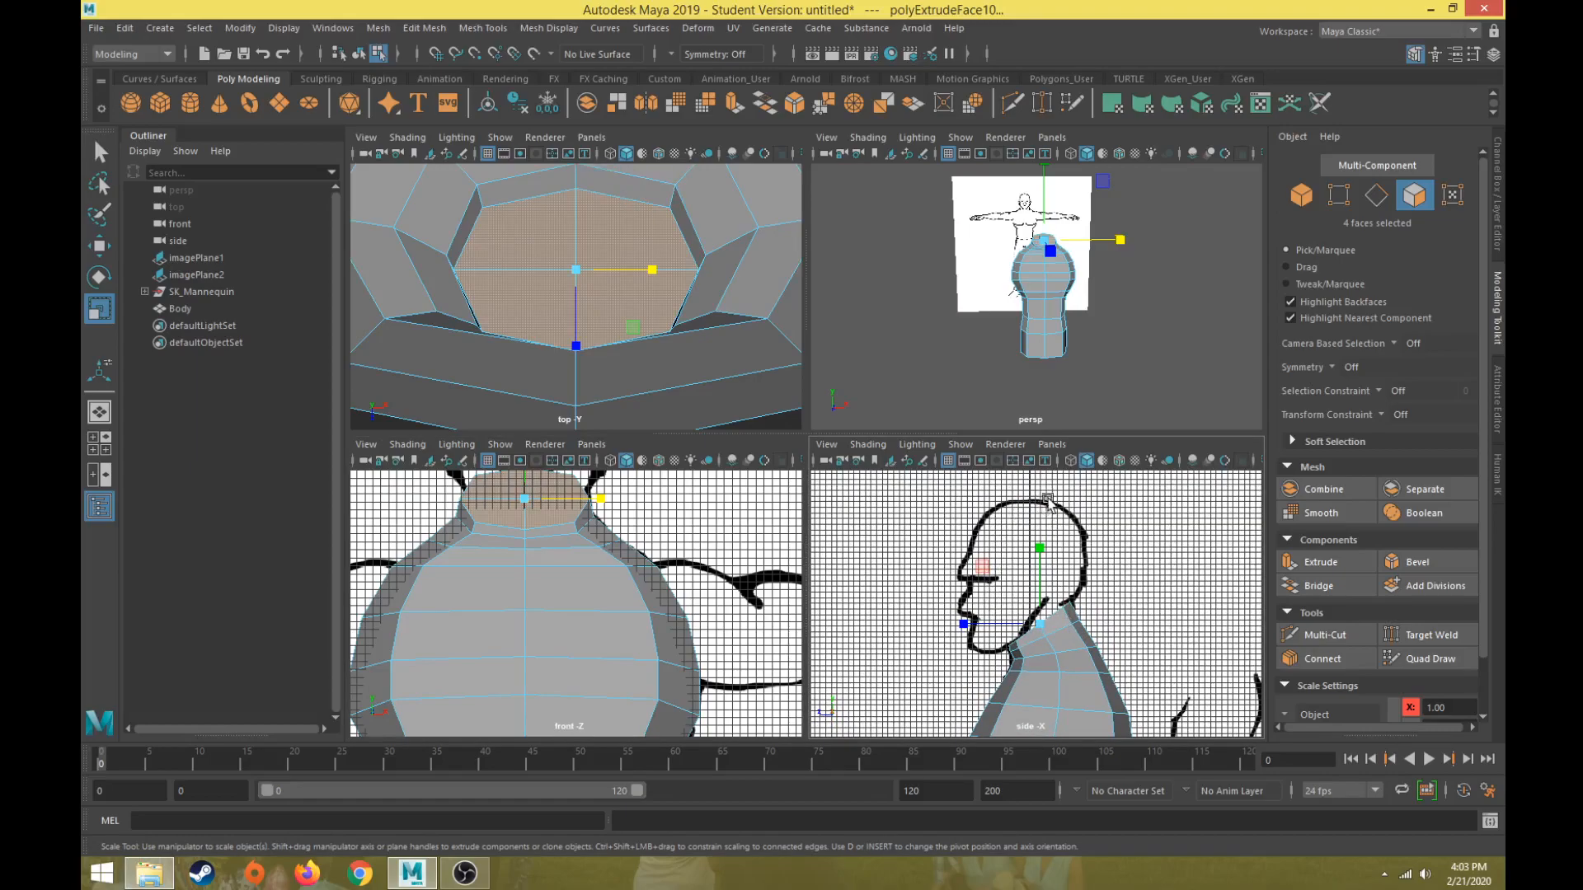
{"action": "left_click", "coordinate": [1316, 564]}
{"action": "scroll", "coordinate": [999, 610], "scroll_direction": "up", "scroll_amount": 2}
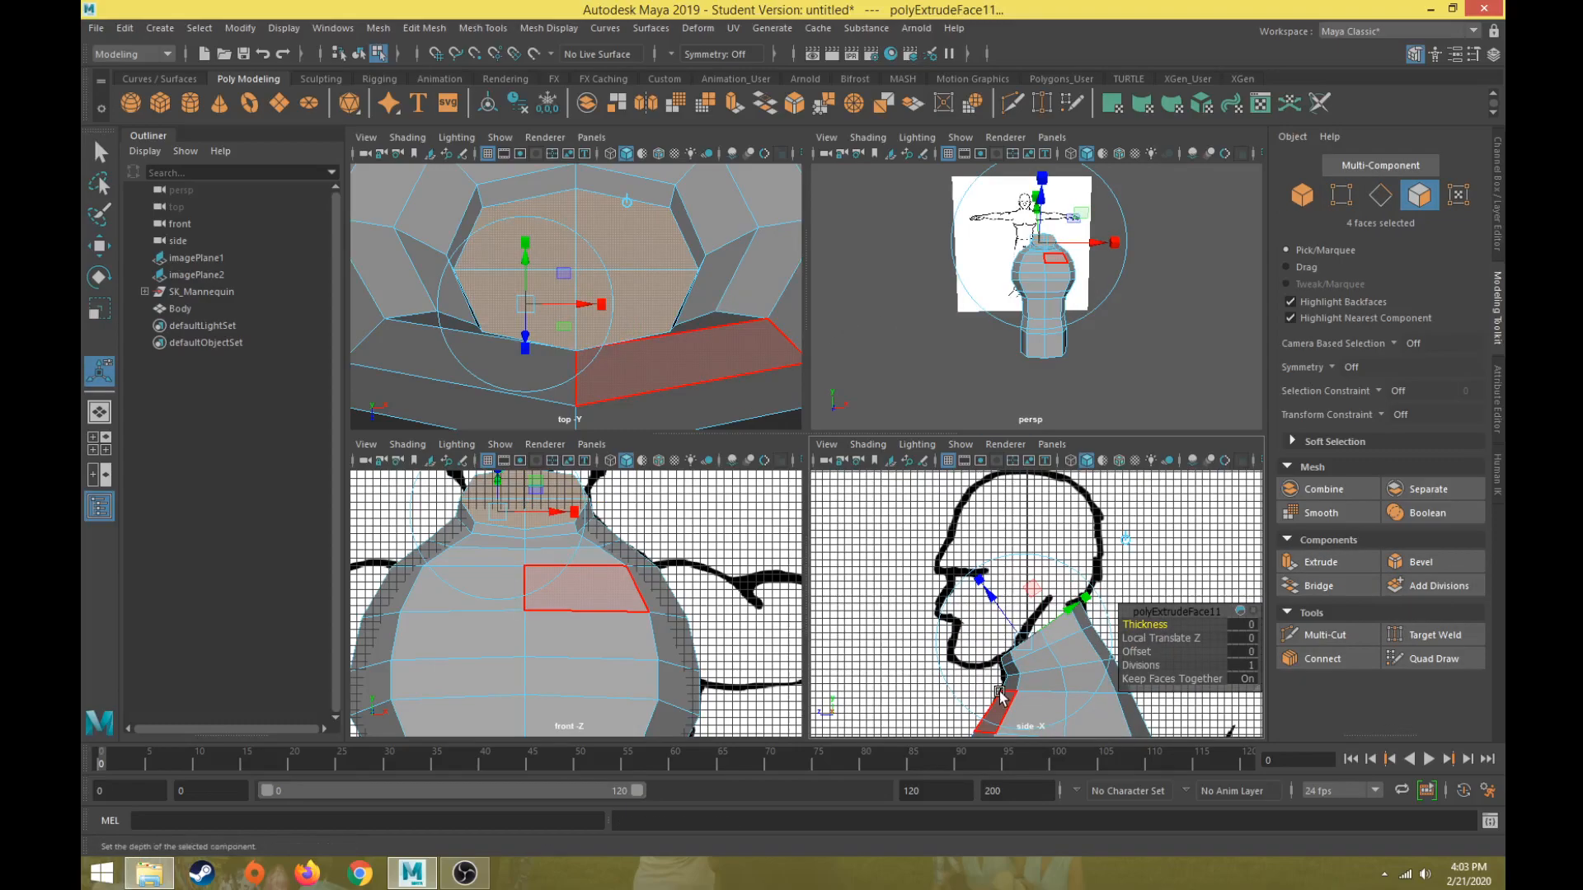
{"action": "key", "text": "w"}
{"action": "left_click_drag", "start_coordinate": [983, 579], "coordinate": [974, 569]}
{"action": "key", "text": "r"}
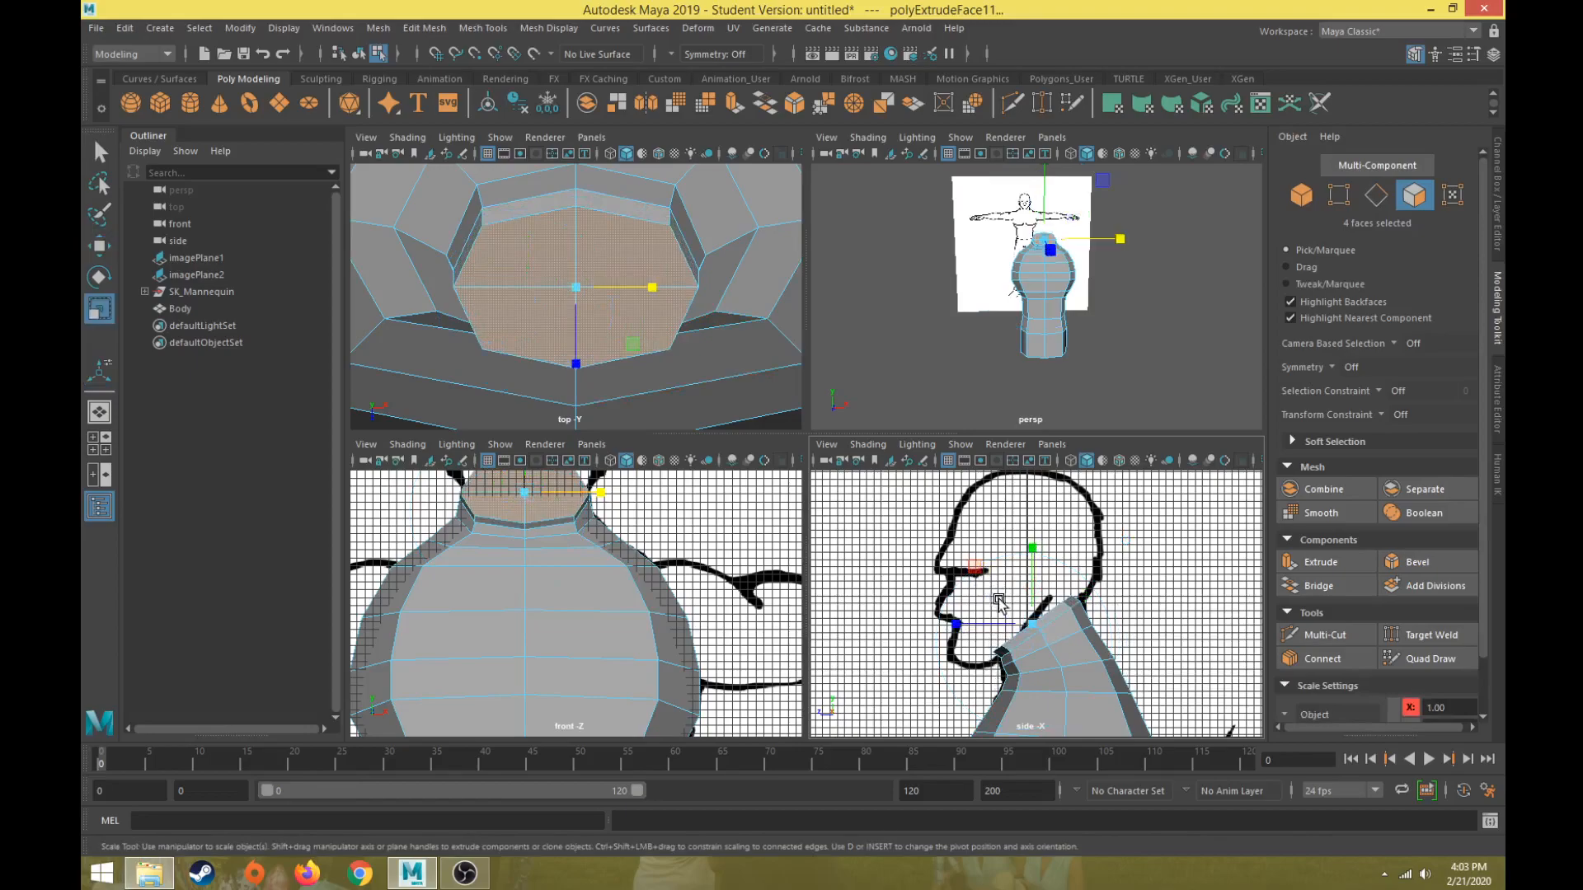
{"action": "left_click_drag", "start_coordinate": [970, 632], "coordinate": [933, 640]}
{"action": "scroll", "coordinate": [940, 614], "scroll_direction": "up", "scroll_amount": 3}
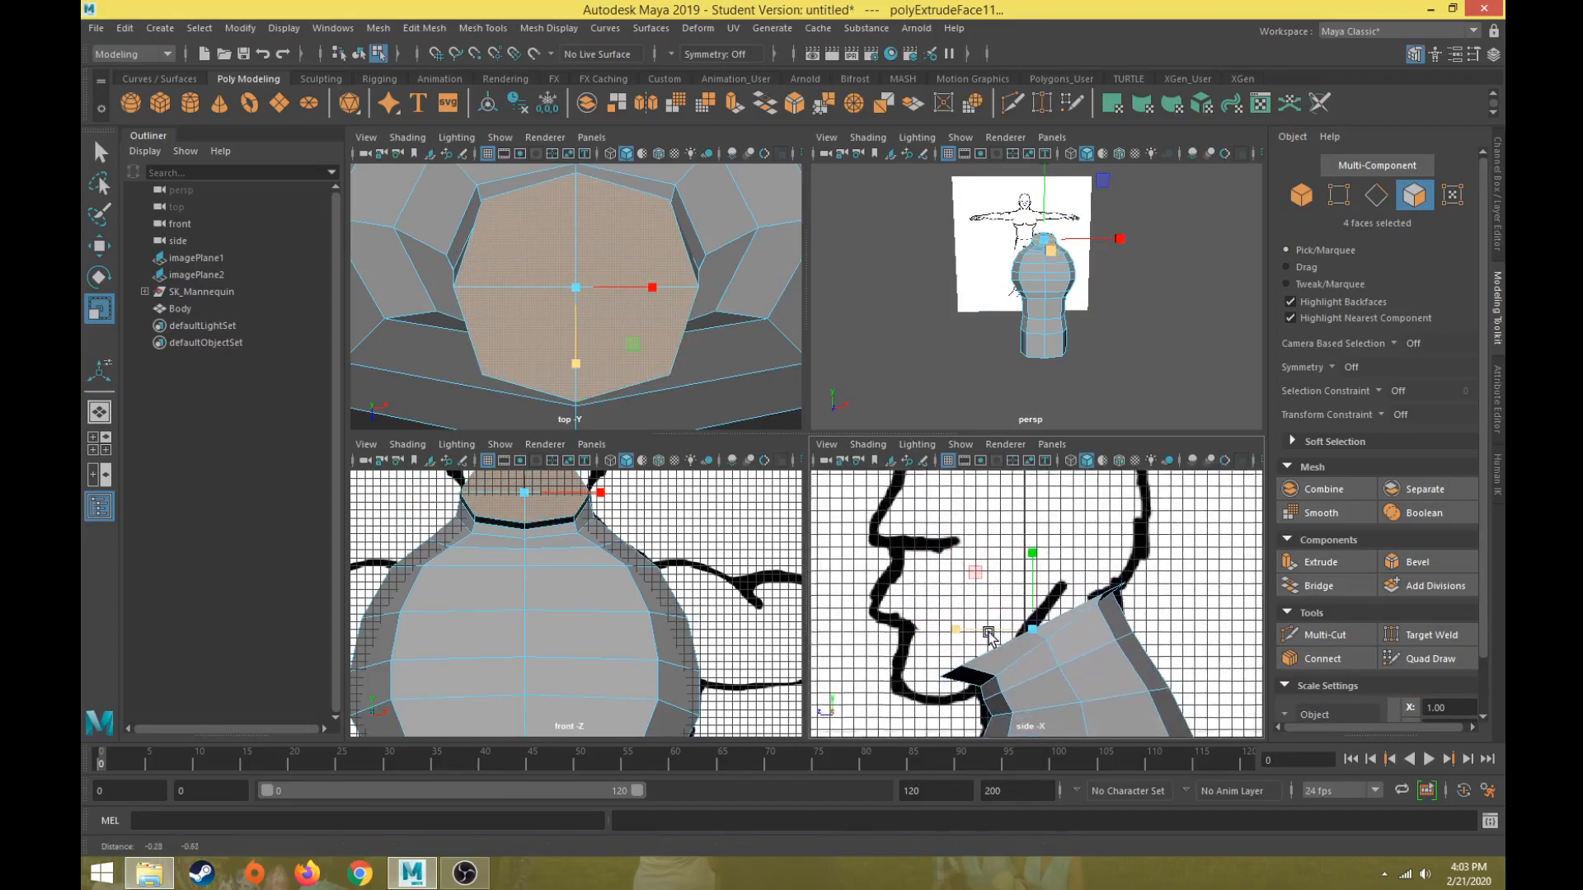
Step: Move the jaw-level faces up and forward, tilt them to the jaw angle, and stretch their depth to about 1.11
{"action": "left_click_drag", "start_coordinate": [979, 571], "coordinate": [965, 555]}
{"action": "key", "text": "w"}
{"action": "key", "text": "r"}
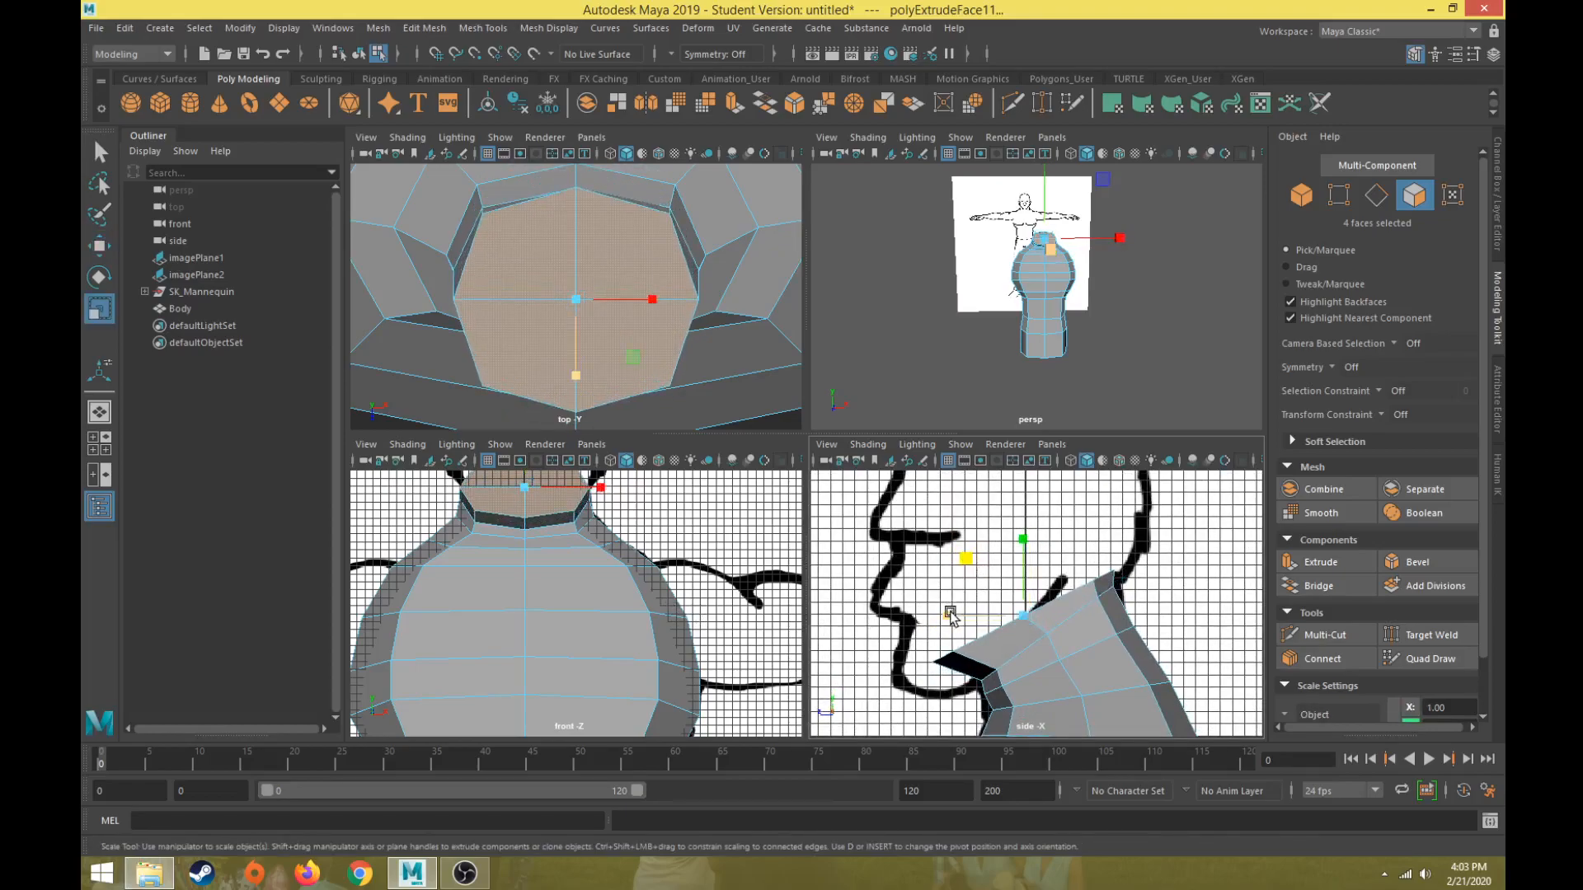
{"action": "key", "text": "e"}
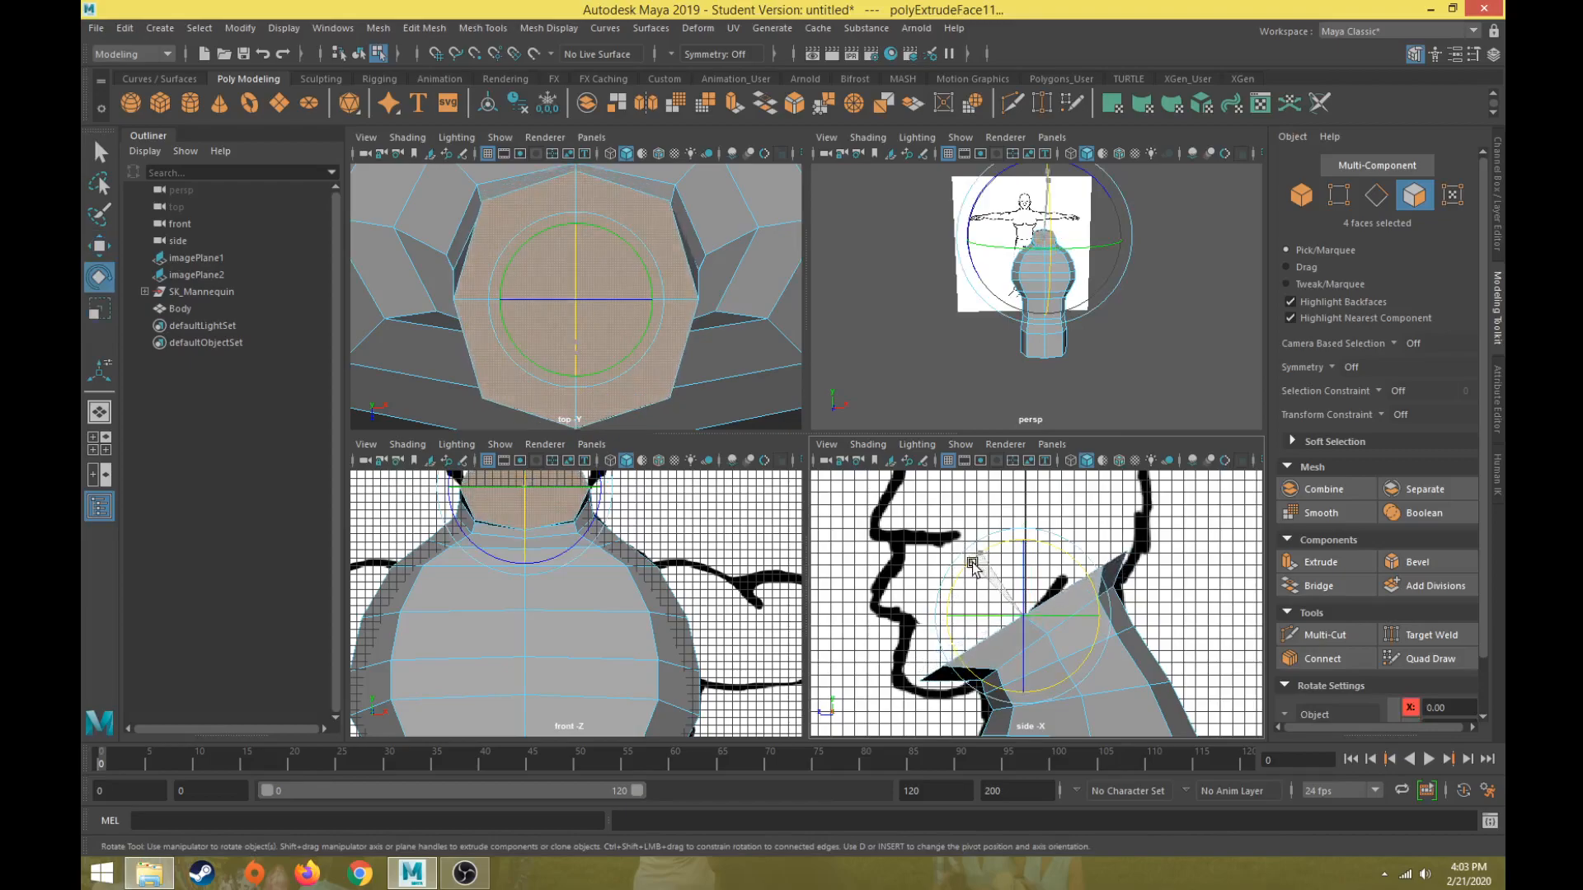
{"action": "key", "text": "w"}
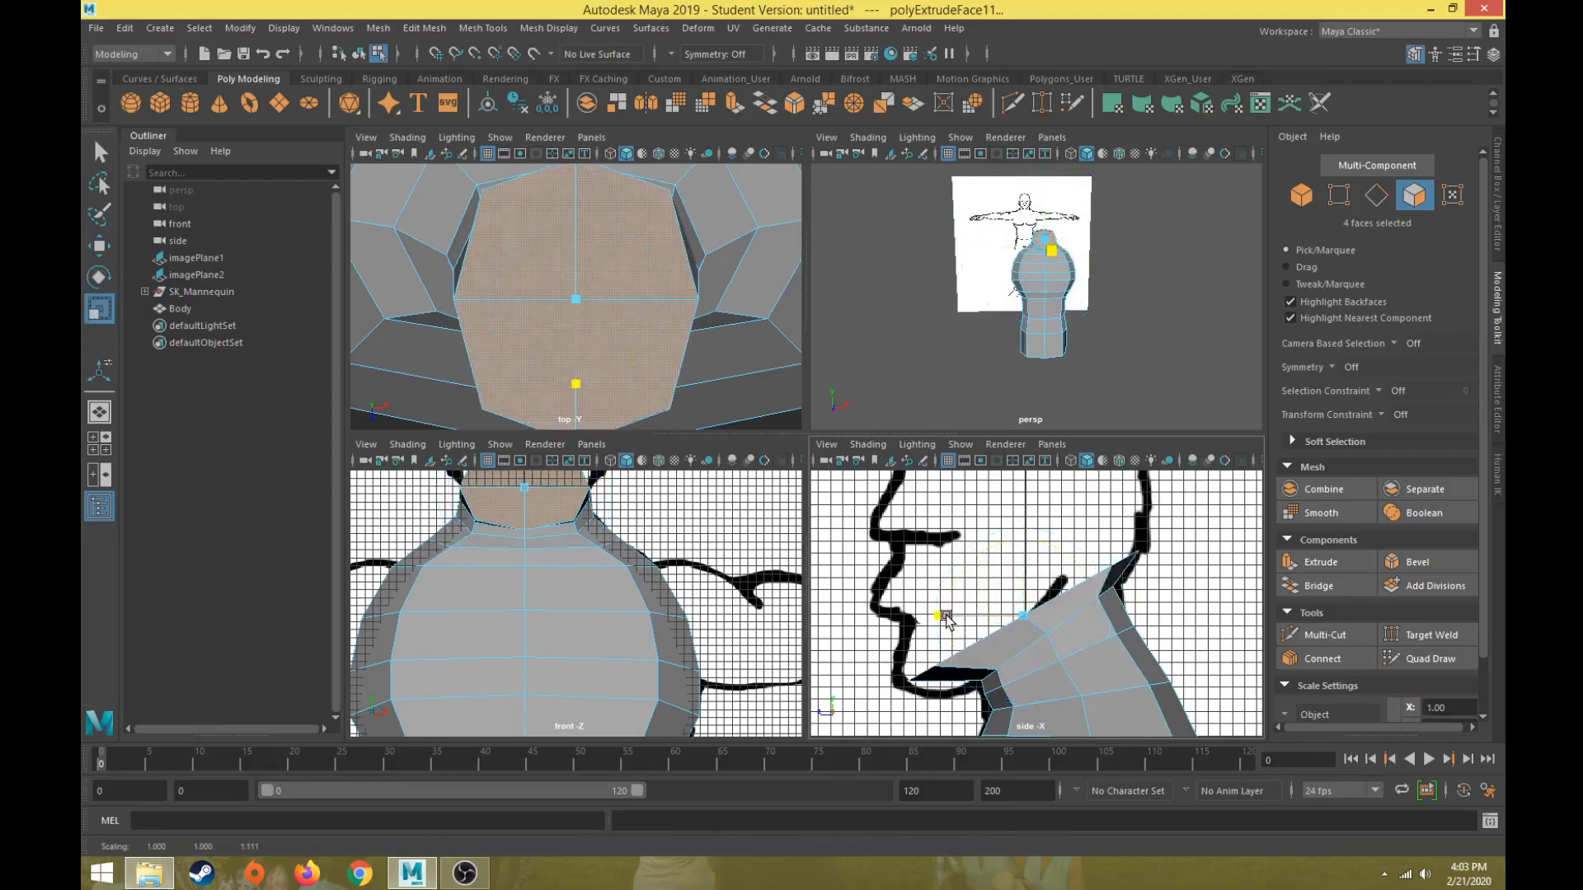
Step: Move the jaw-level faces to about Y 165.1, Z -0.15, adjust their tilt, and widen them slightly to fit the front reference
{"action": "left_click_drag", "start_coordinate": [966, 561], "coordinate": [973, 568]}
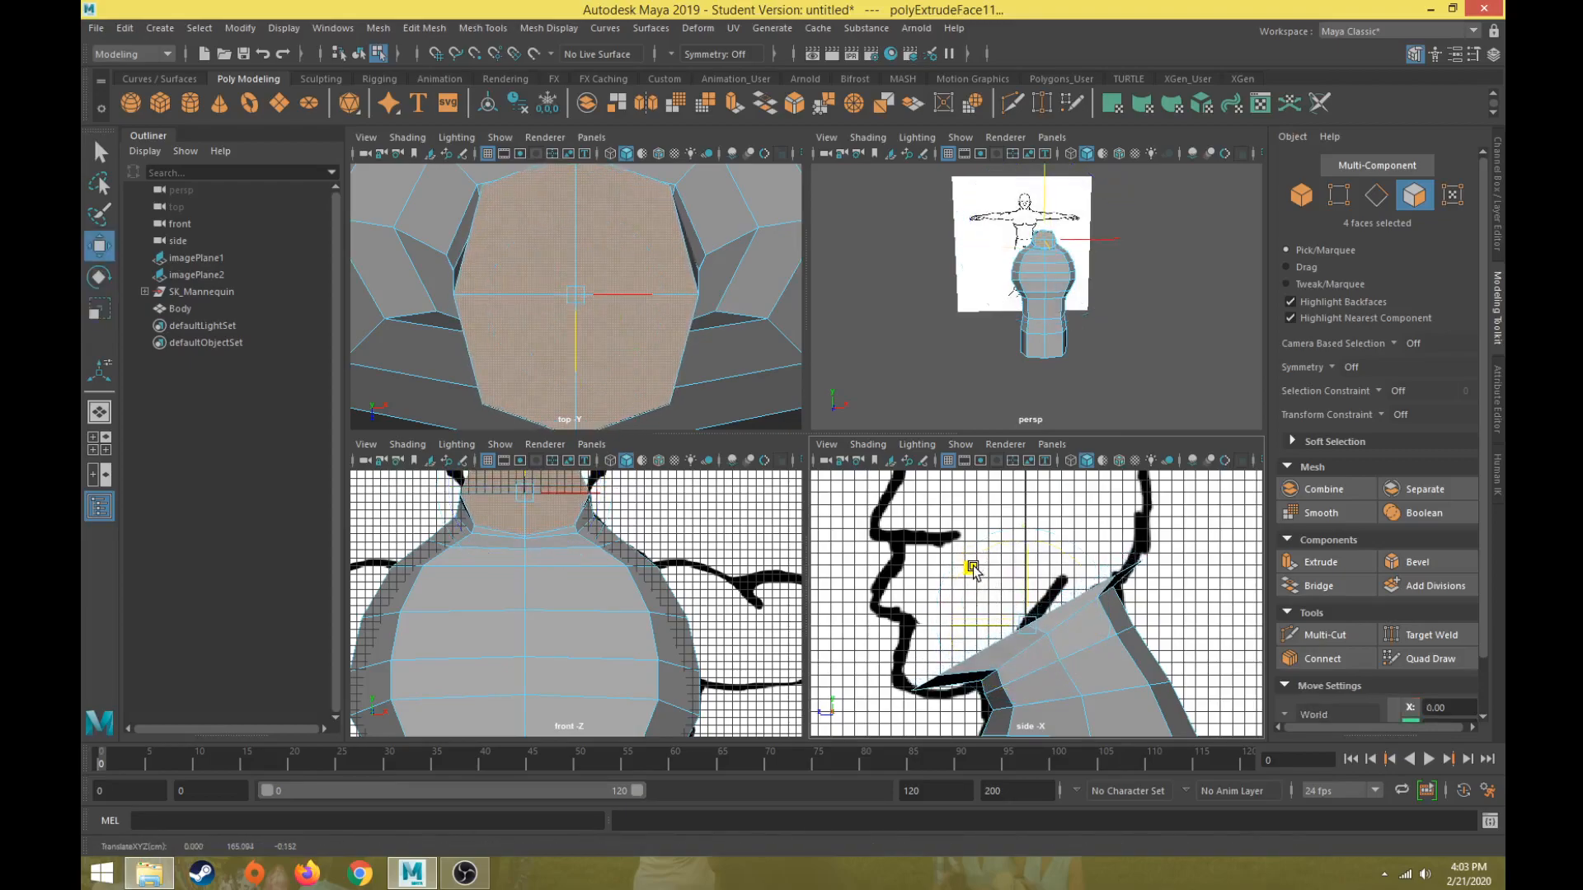
{"action": "key", "text": "e"}
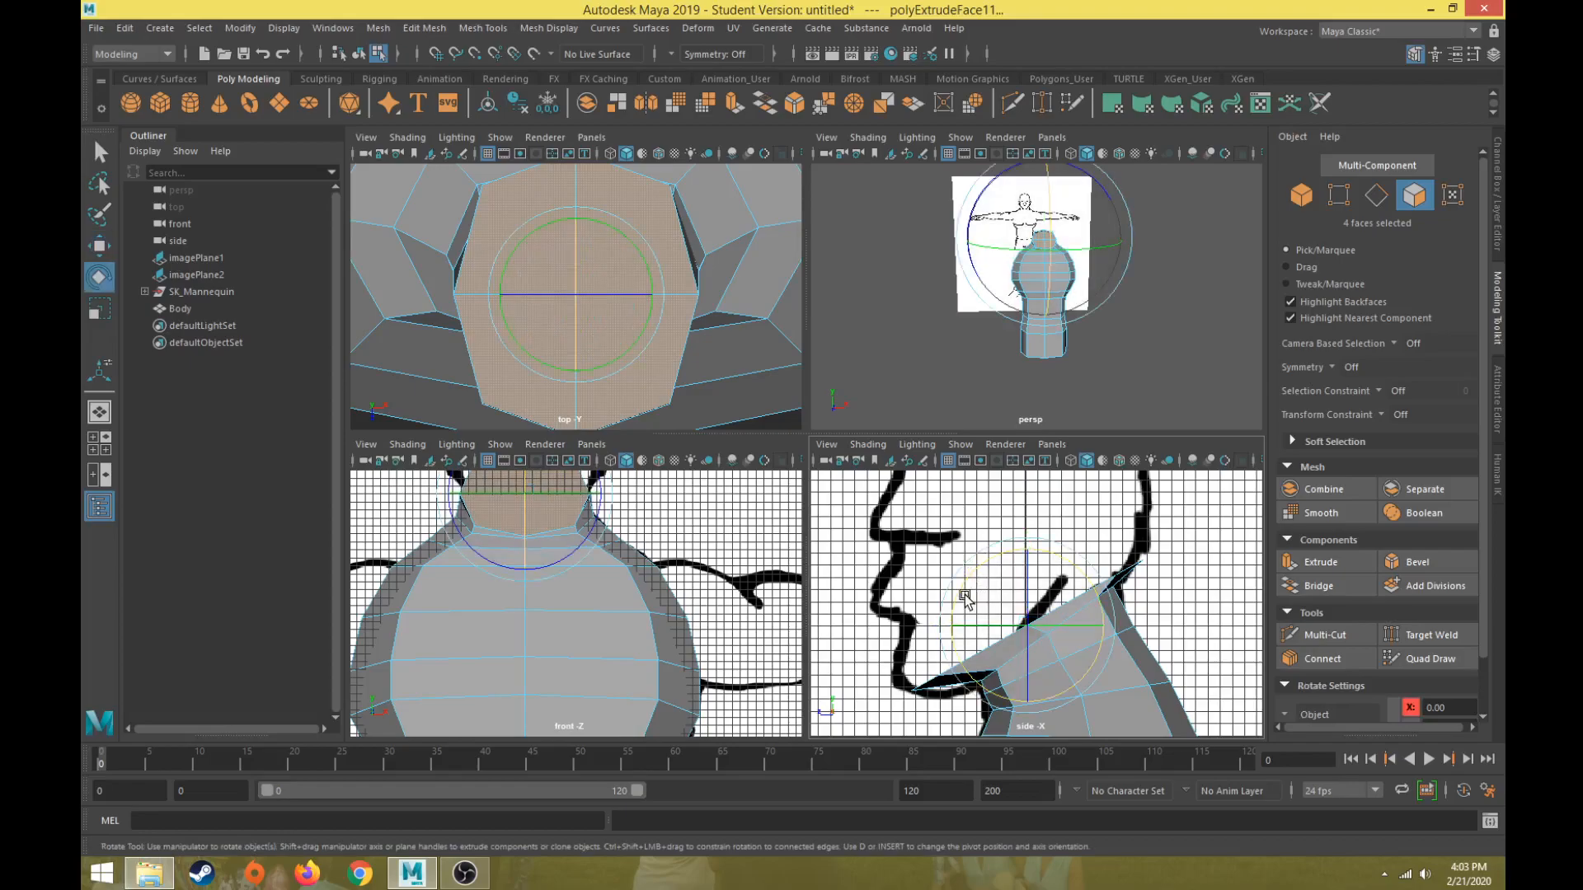
{"action": "key", "text": "r"}
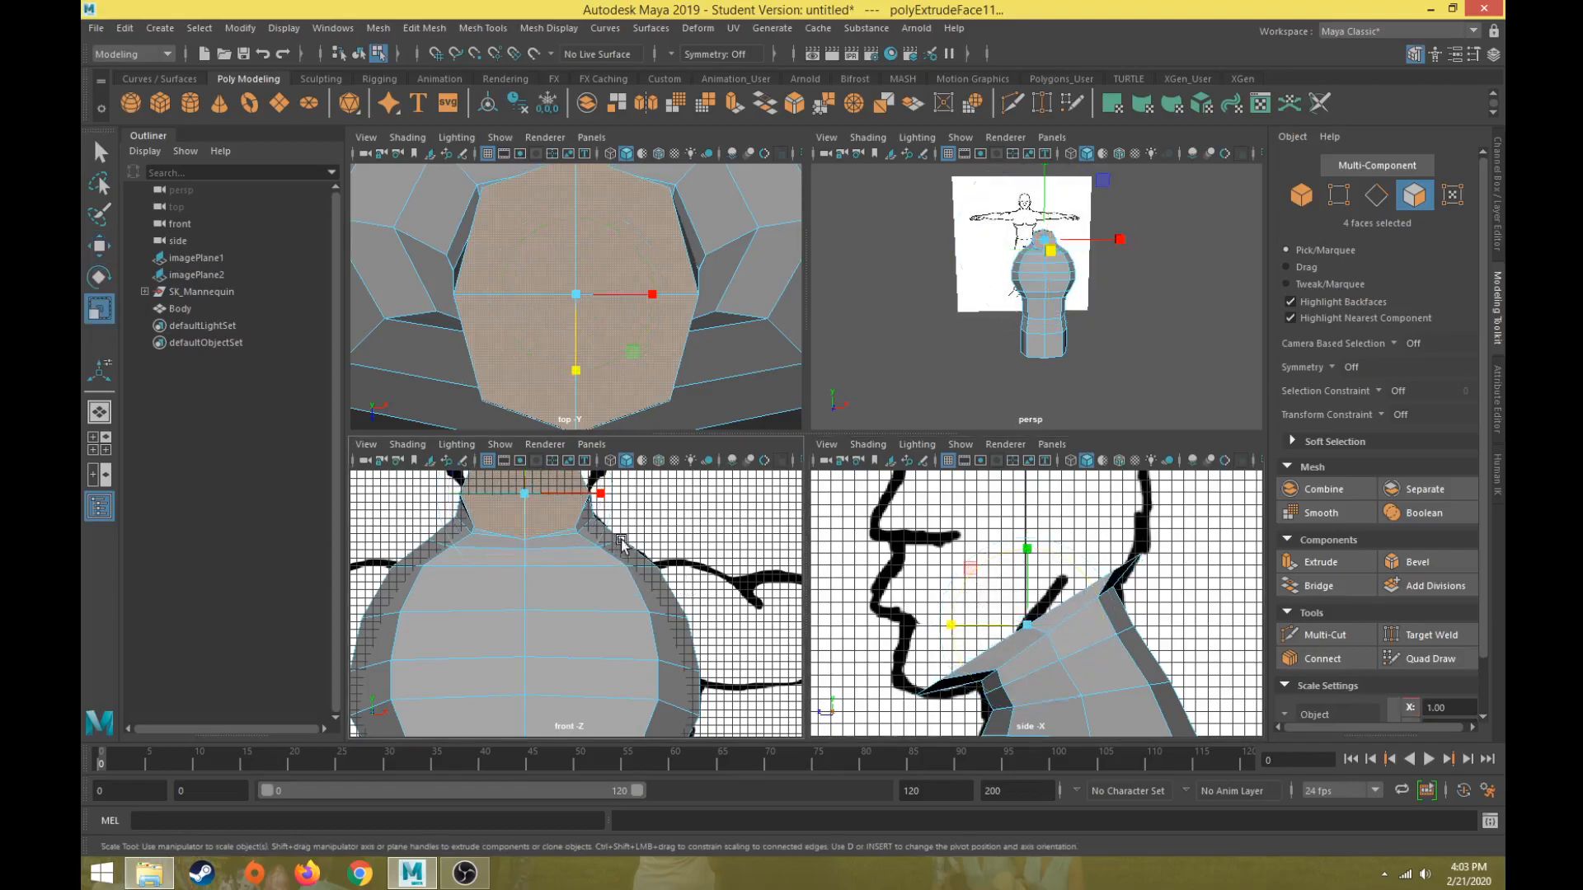
{"action": "left_click_drag", "start_coordinate": [601, 493], "coordinate": [605, 493]}
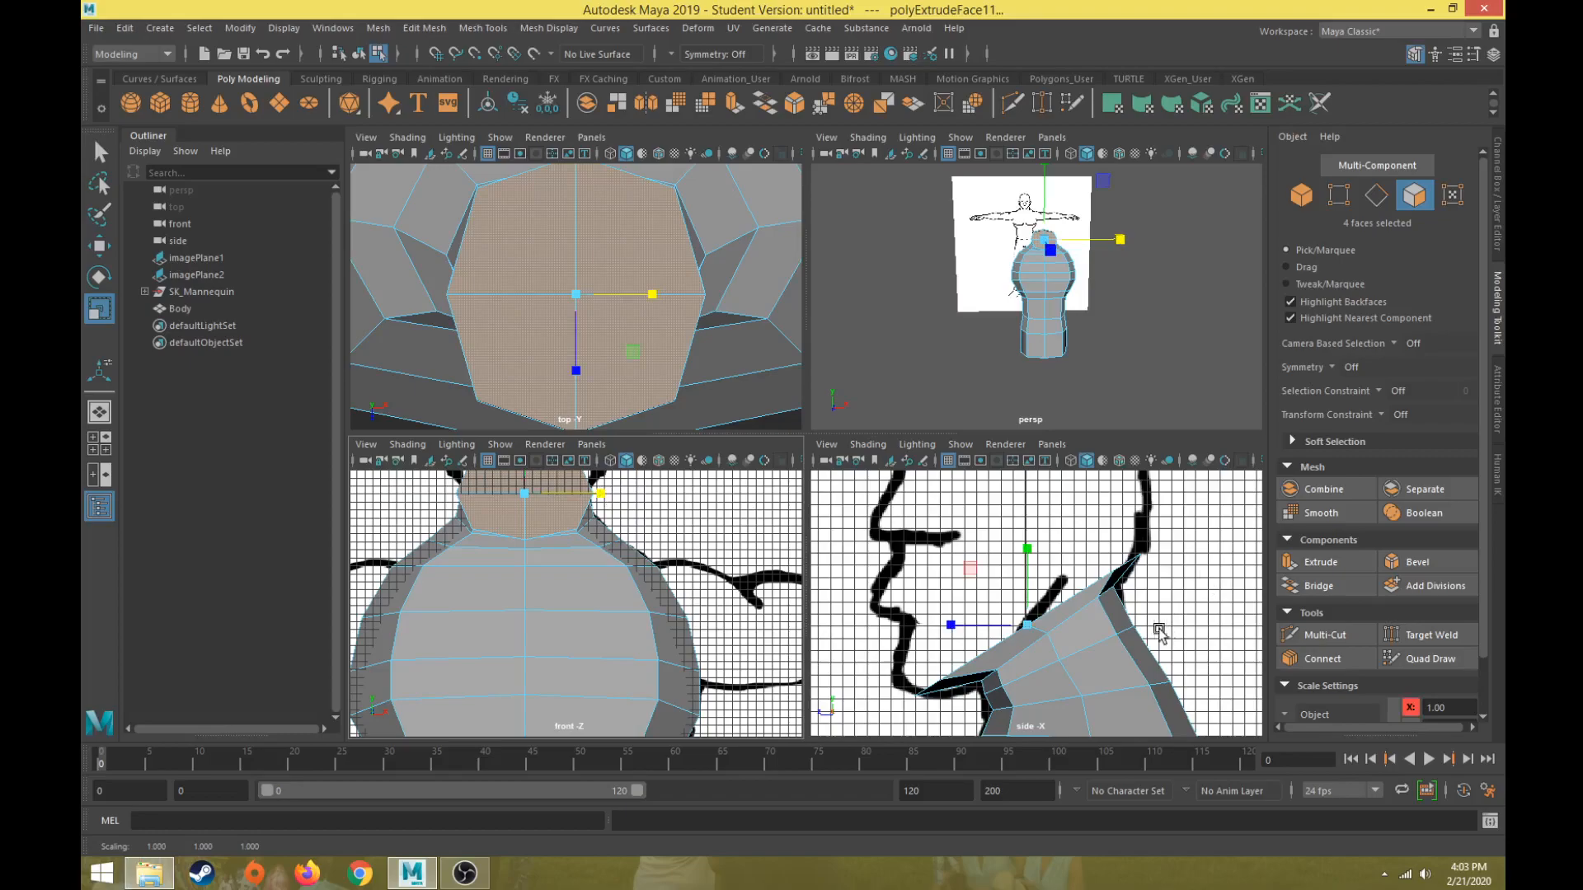
Step: Extrude the jaw-level faces up to about Y 169.3, following the side outline of the lower face
{"action": "scroll", "coordinate": [1254, 587], "scroll_direction": "down", "scroll_amount": 4}
{"action": "scroll", "coordinate": [701, 569], "scroll_direction": "down", "scroll_amount": 3}
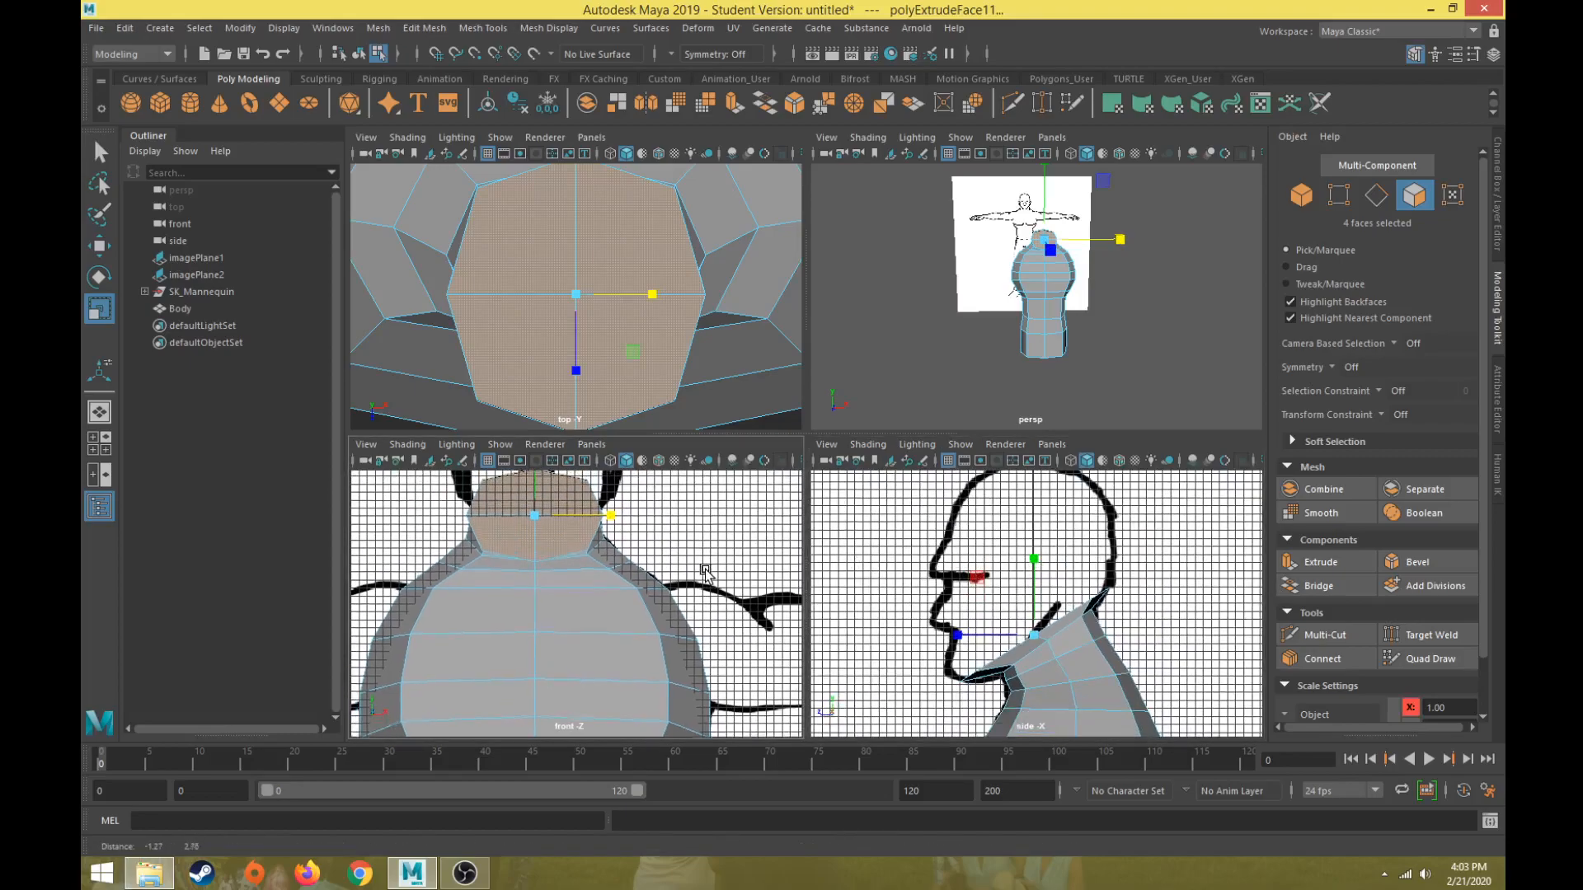
{"action": "left_click_drag", "start_coordinate": [808, 434], "coordinate": [812, 361]}
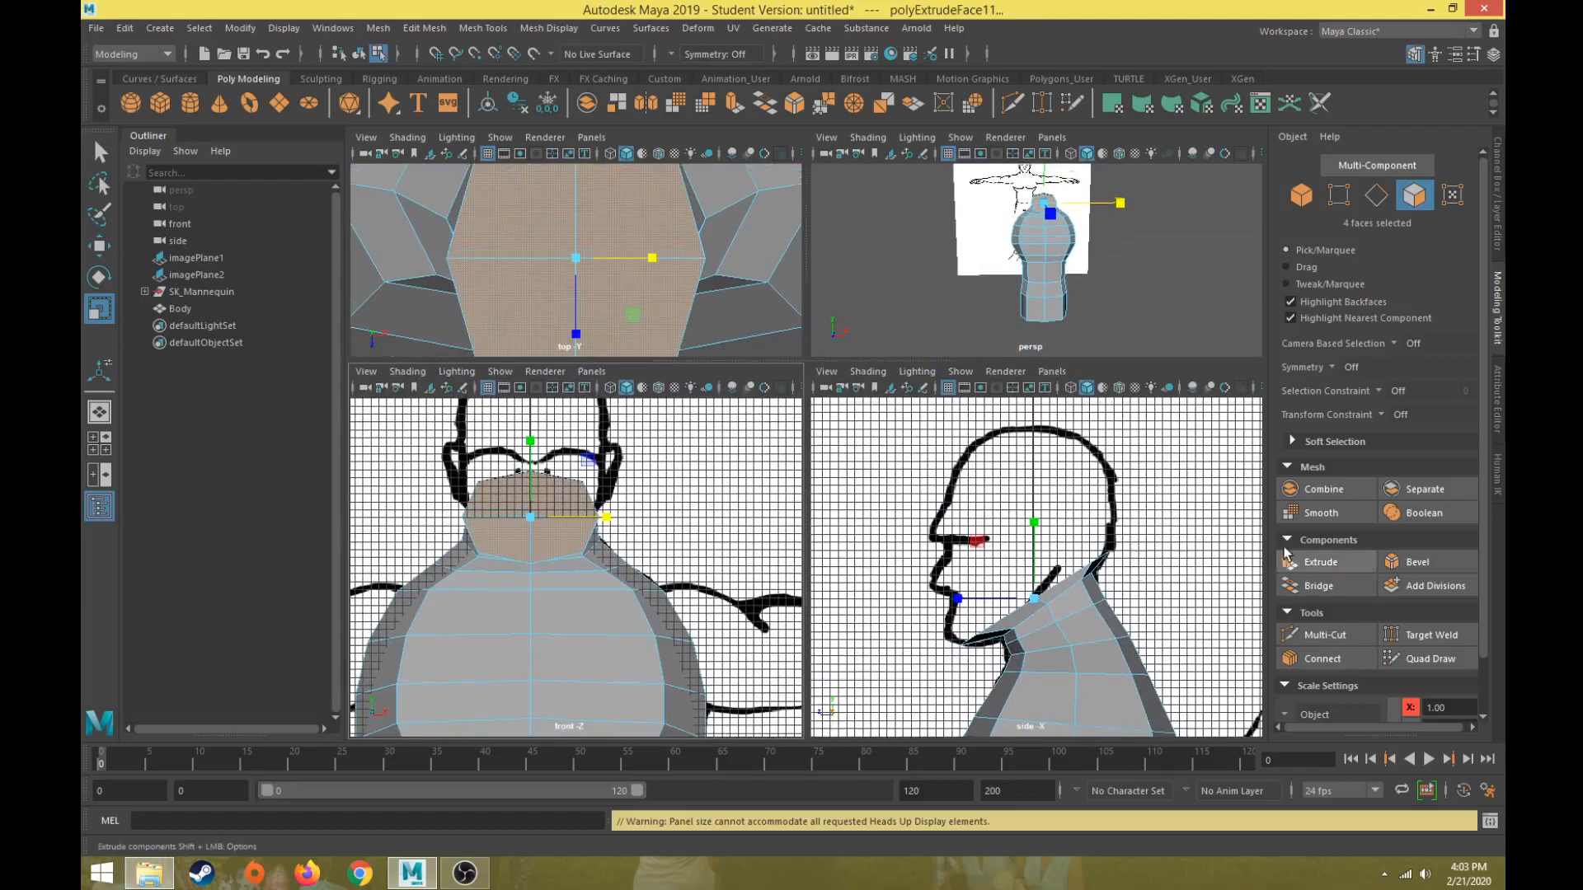
{"action": "left_click", "coordinate": [1344, 563]}
{"action": "key", "text": "w"}
{"action": "mouse_move", "coordinate": [977, 546]}
{"action": "left_mouse_down"}
{"action": "mouse_move", "coordinate": [964, 521]}
{"action": "mouse_move", "coordinate": [985, 518]}
{"action": "left_mouse_up"}
{"action": "key", "text": "e"}
{"action": "key", "text": "w"}
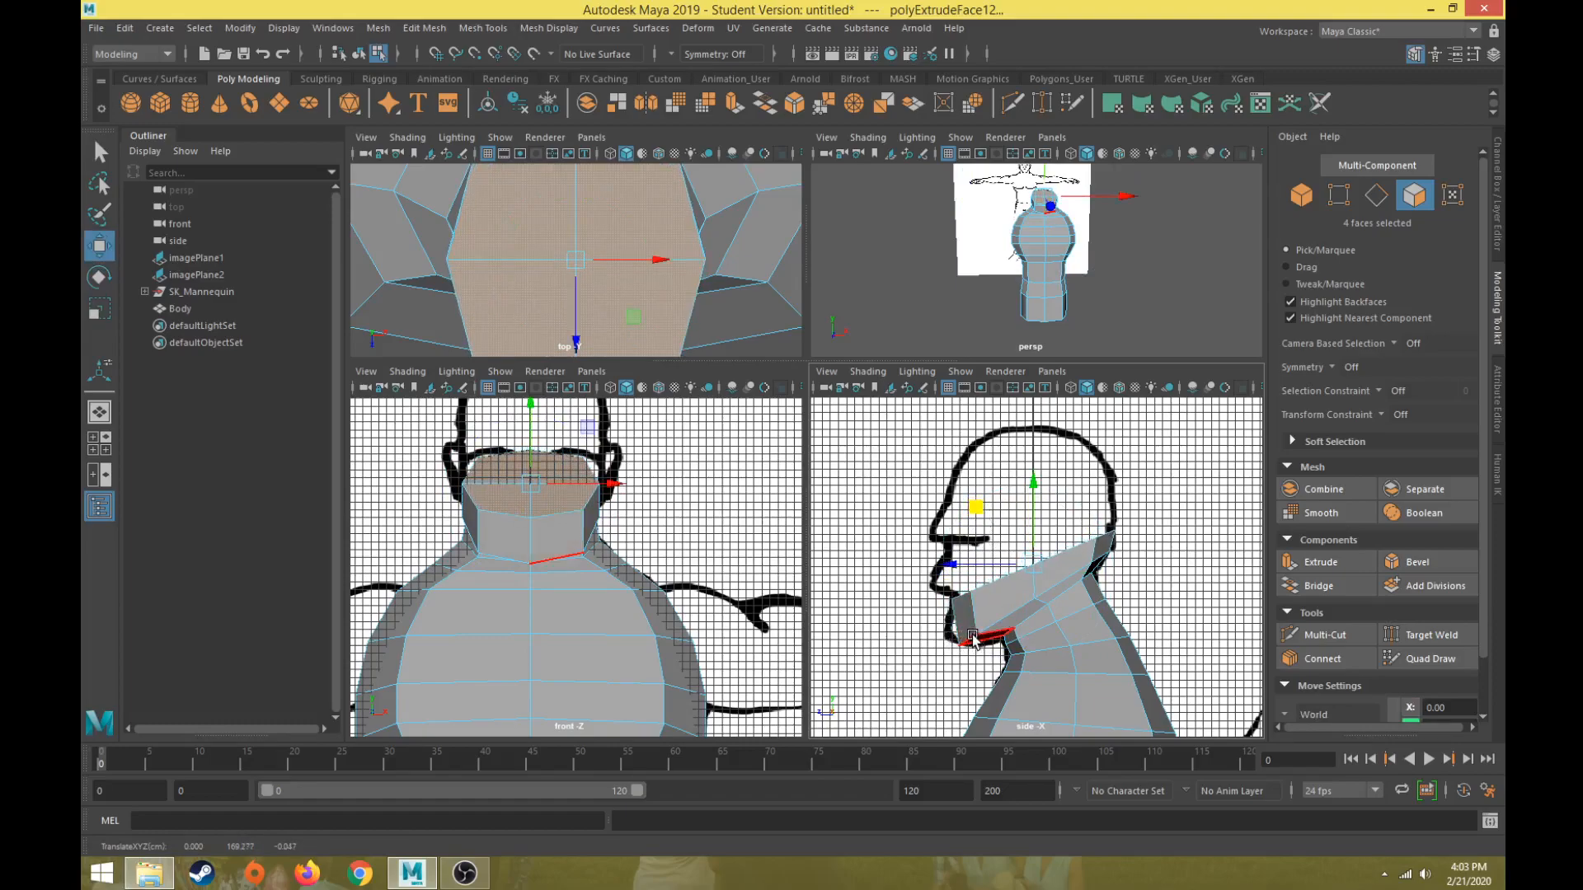
Step: Extrude the top head faces up to the eye level at about Y 175.2, reducing their tilt
{"action": "left_click", "coordinate": [1344, 562]}
{"action": "key", "text": "w"}
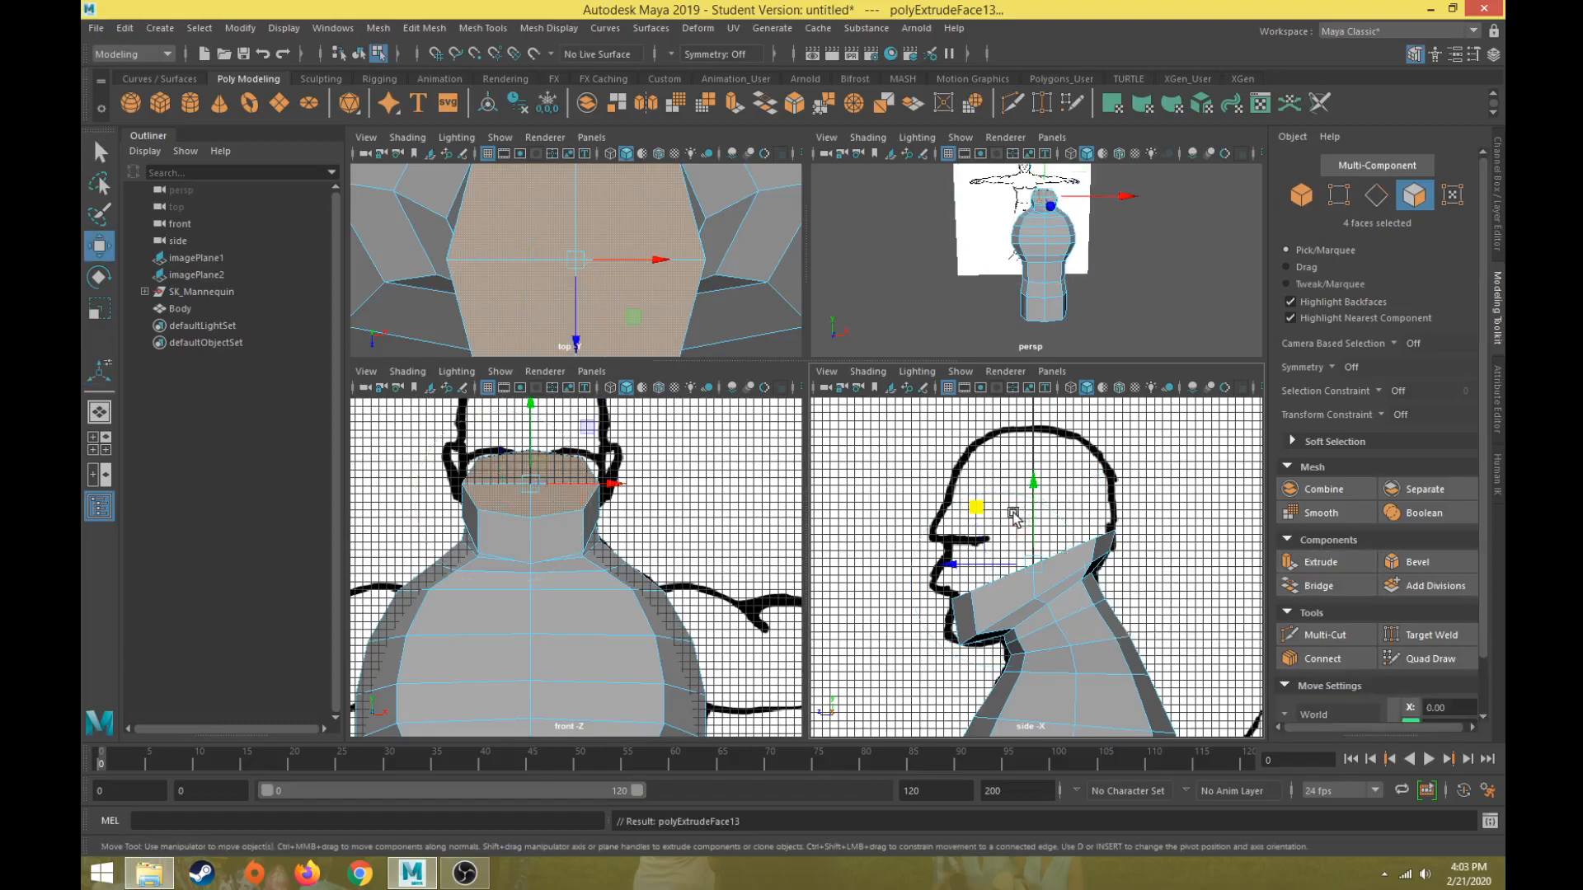
{"action": "left_click_drag", "start_coordinate": [981, 511], "coordinate": [981, 476]}
{"action": "key", "text": "e"}
{"action": "key", "text": "w"}
{"action": "key", "text": "e"}
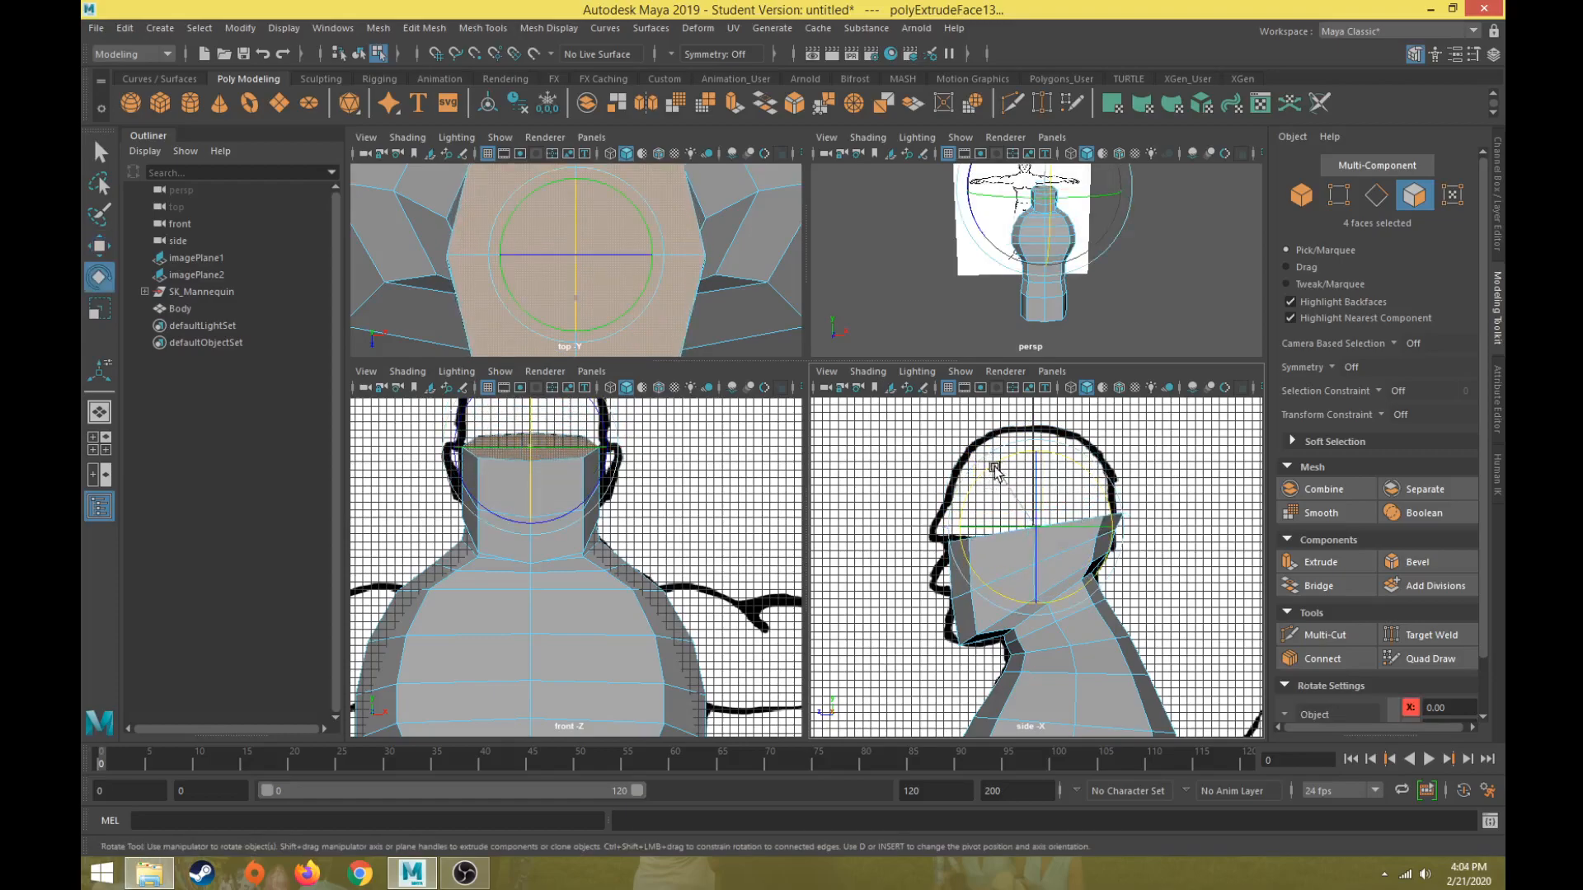
{"action": "key", "text": "w"}
{"action": "left_click_drag", "start_coordinate": [994, 468], "coordinate": [983, 462]}
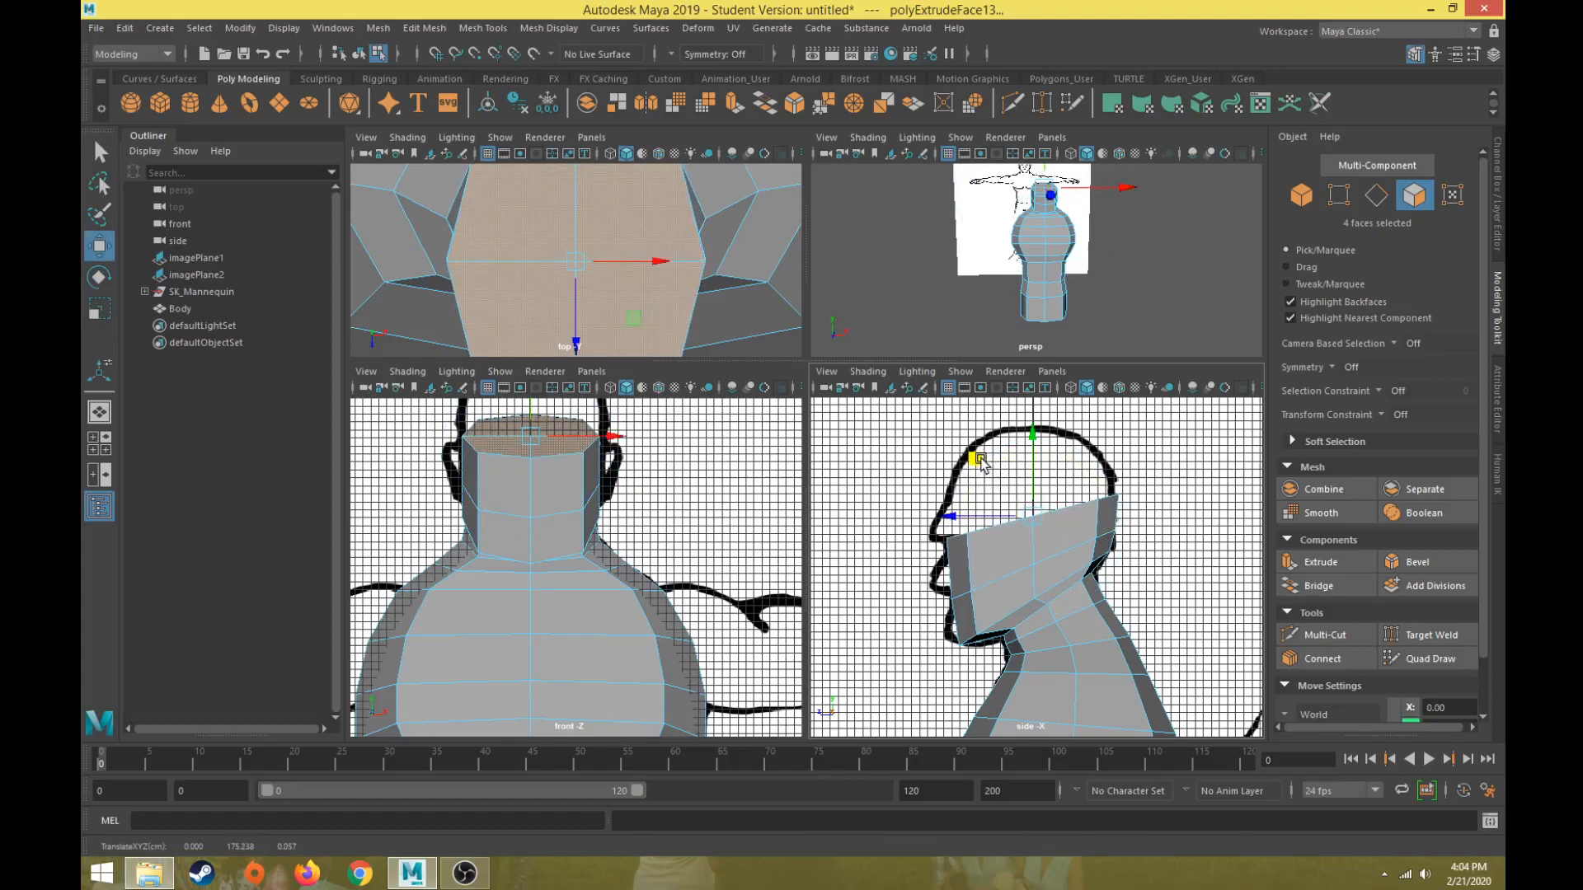
Step: Extrude the top head faces up to the forehead, level them, and fit their depth to the side outline
{"action": "left_click", "coordinate": [1320, 562]}
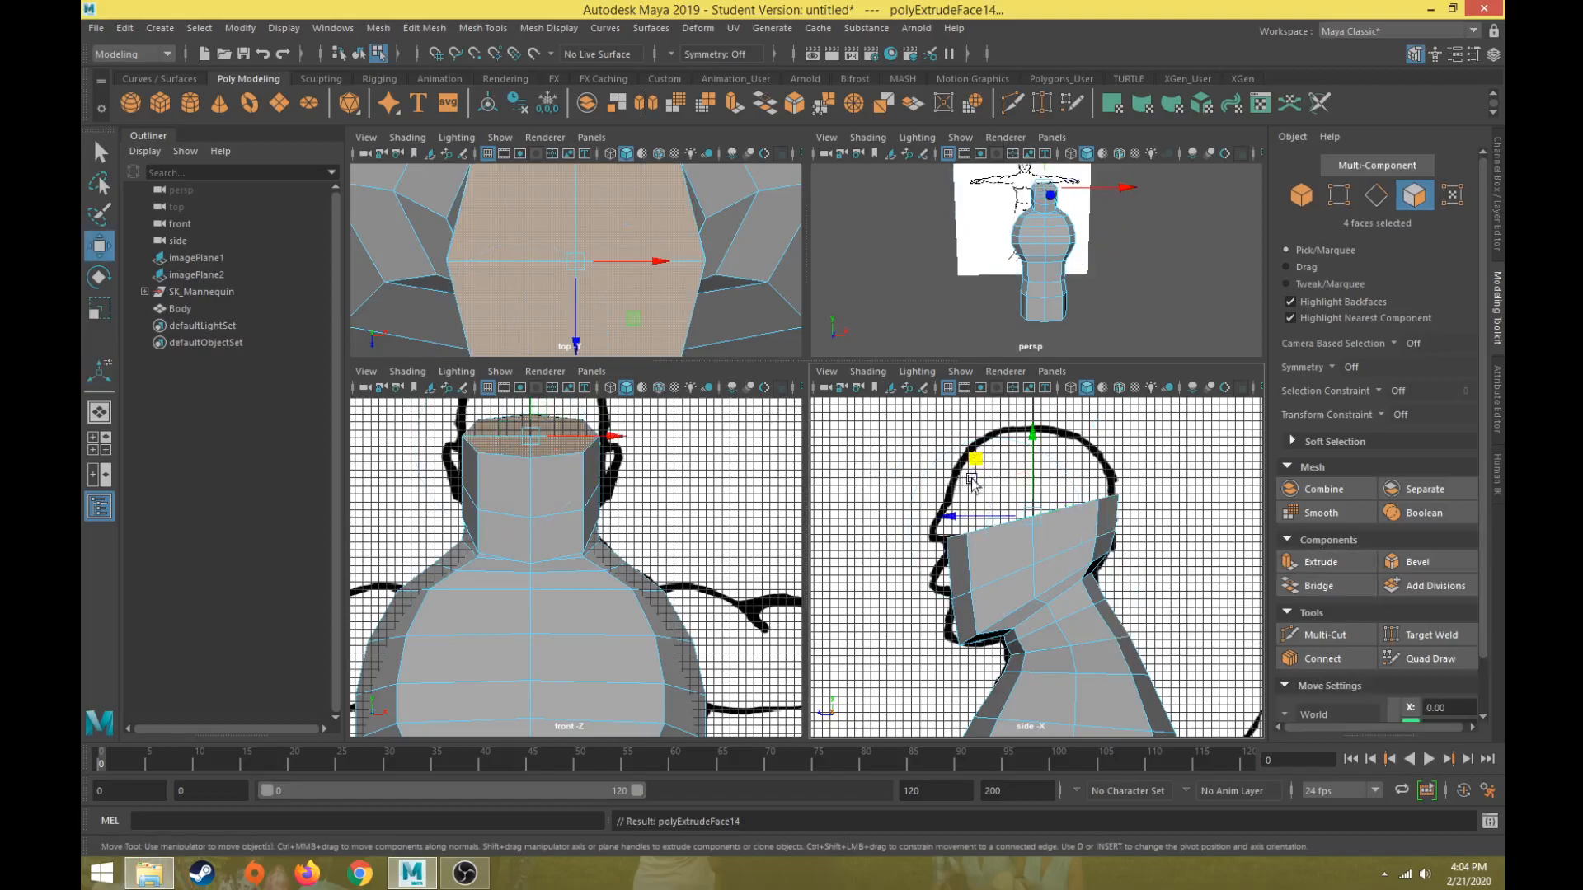
{"action": "left_click_drag", "start_coordinate": [976, 464], "coordinate": [979, 417]}
{"action": "key", "text": "e"}
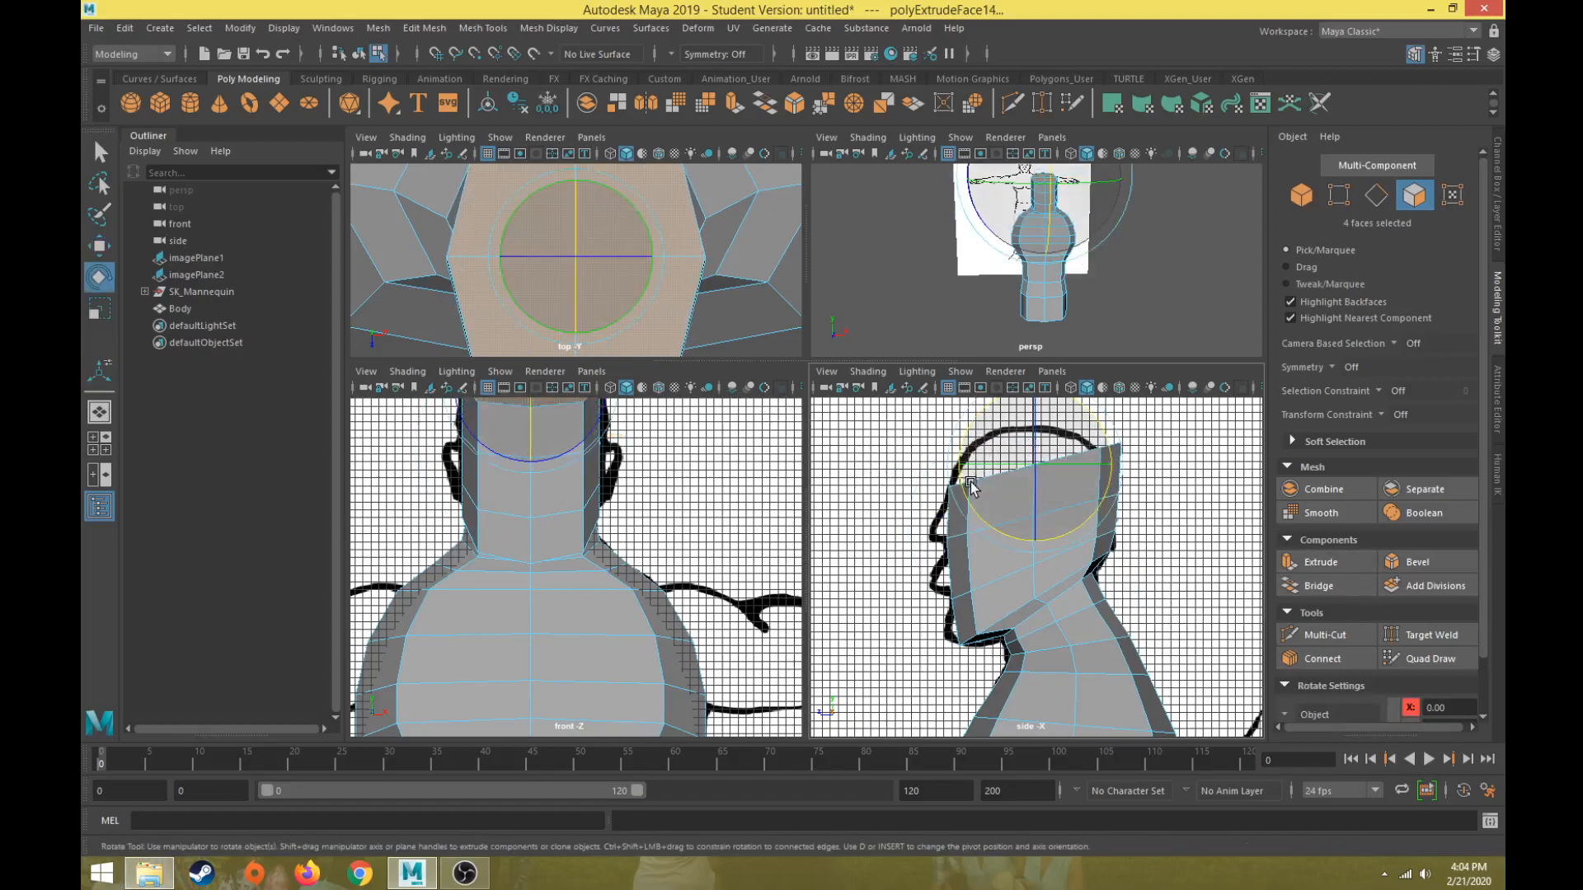
{"action": "key", "text": "r"}
{"action": "left_click_drag", "start_coordinate": [958, 466], "coordinate": [977, 455]}
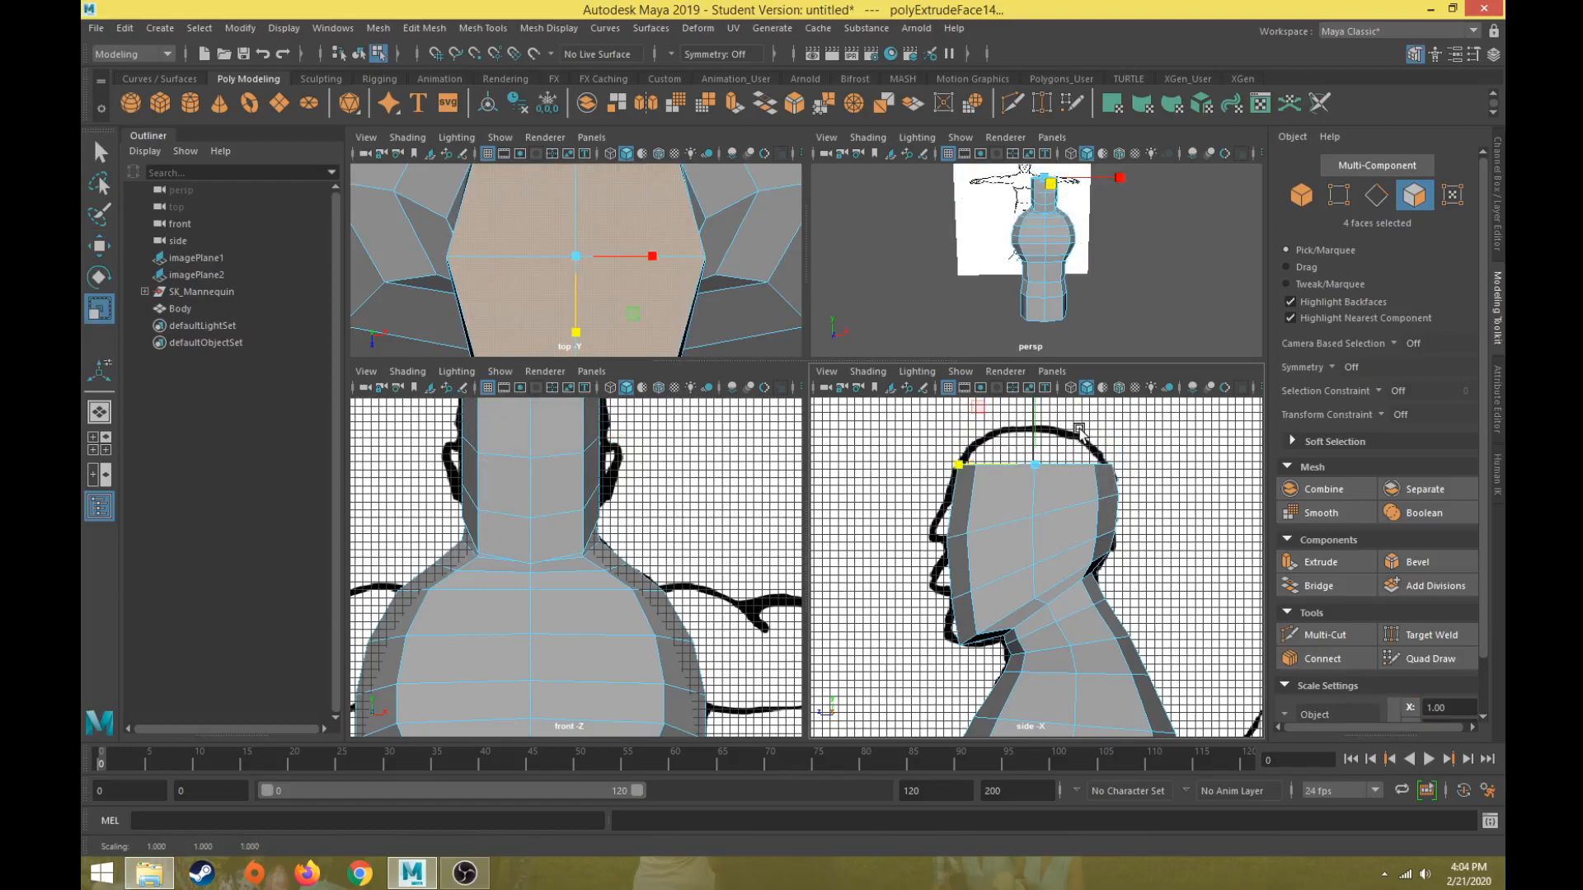
{"action": "key", "text": "w"}
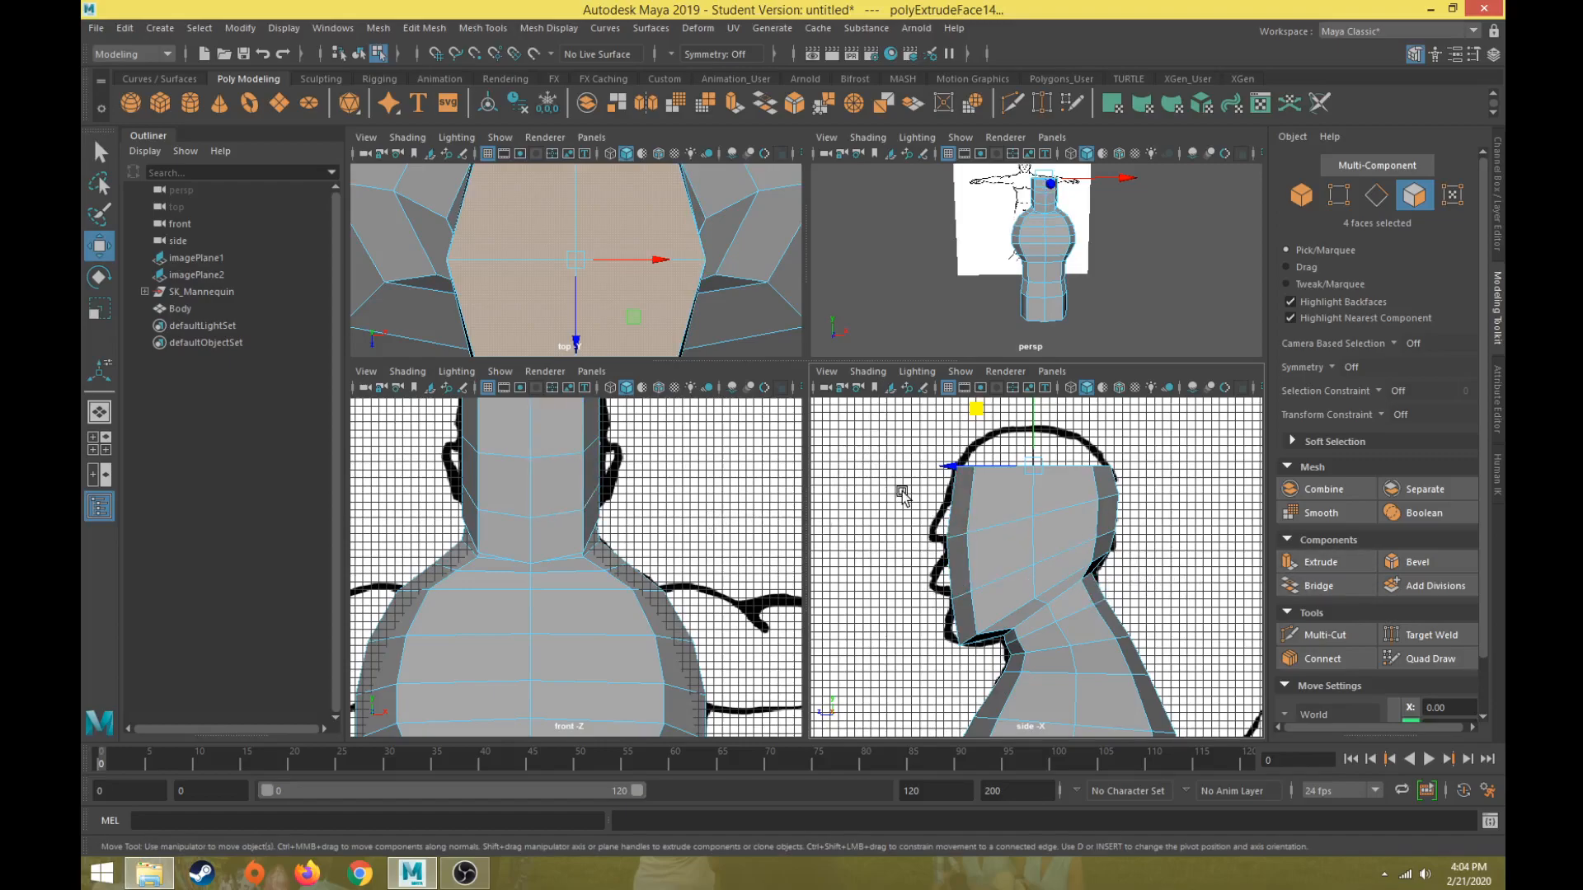
Step: Try to widen the topmost band of head faces by about 1.1 in the front view
{"action": "key", "text": "shift+period"}
{"action": "key", "text": "r"}
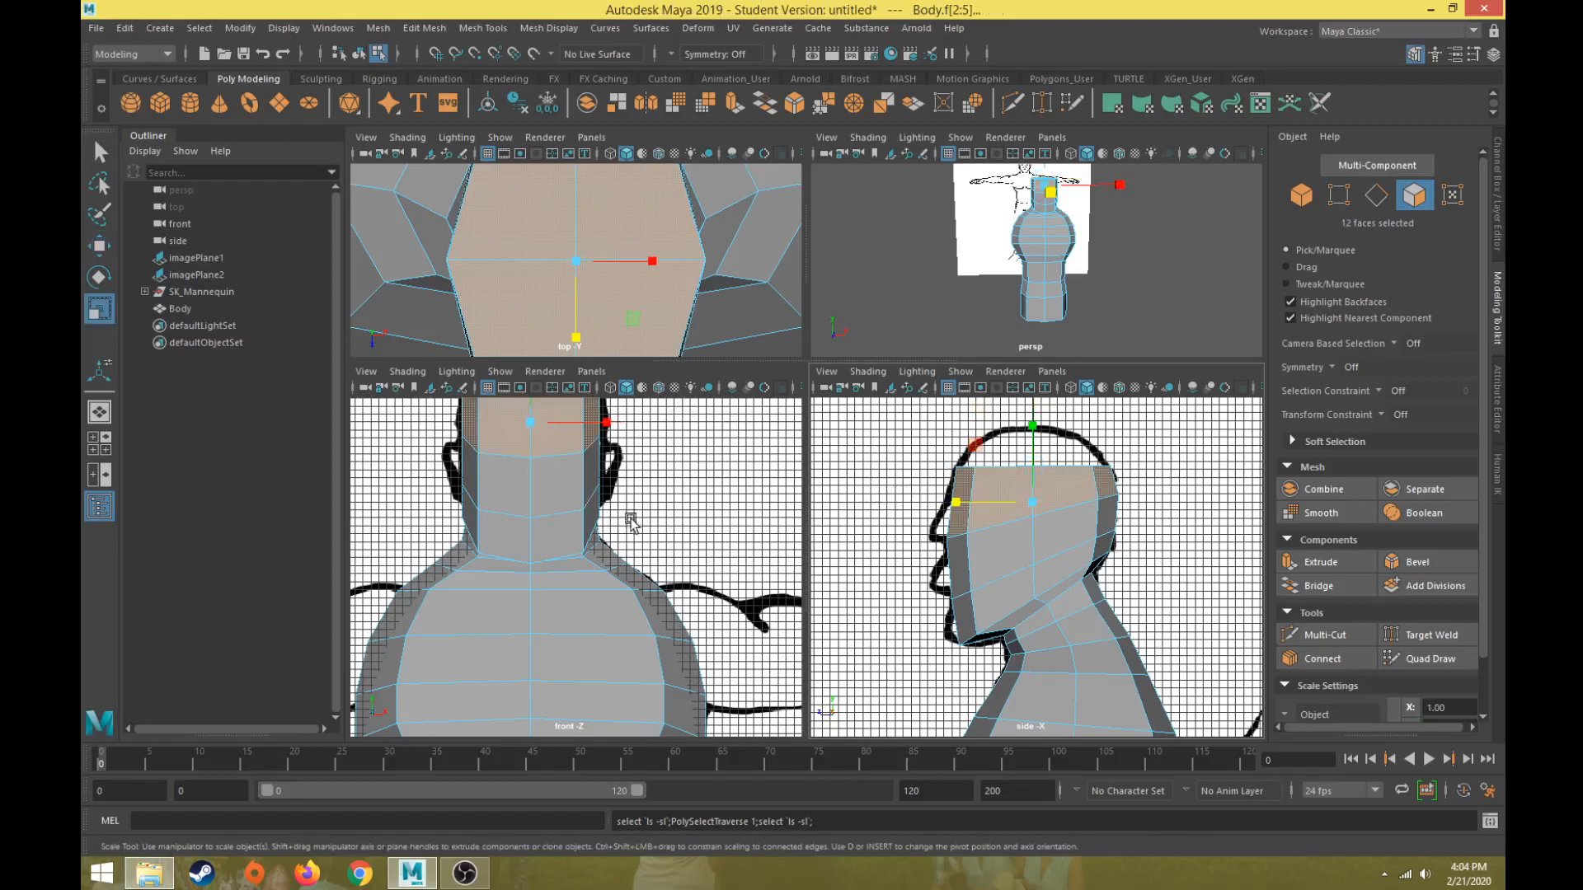
{"action": "scroll", "coordinate": [689, 555], "scroll_direction": "down", "scroll_amount": 2}
{"action": "key", "text": "shift+comma"}
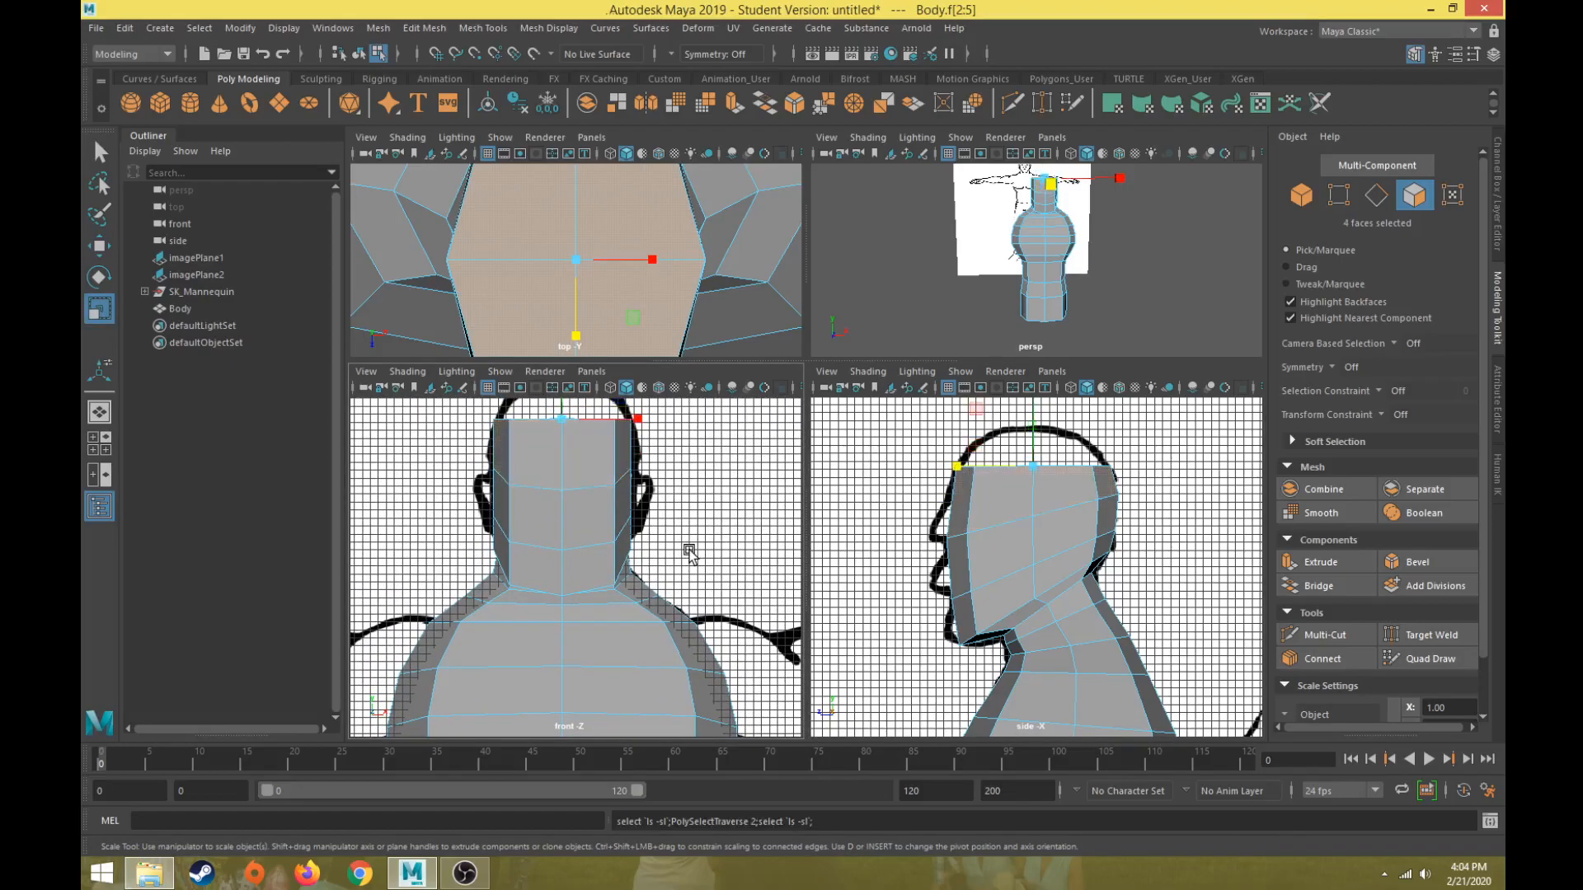
{"action": "key", "text": "shift+period"}
{"action": "key", "text": "shift+comma"}
{"action": "key", "text": "shift+period"}
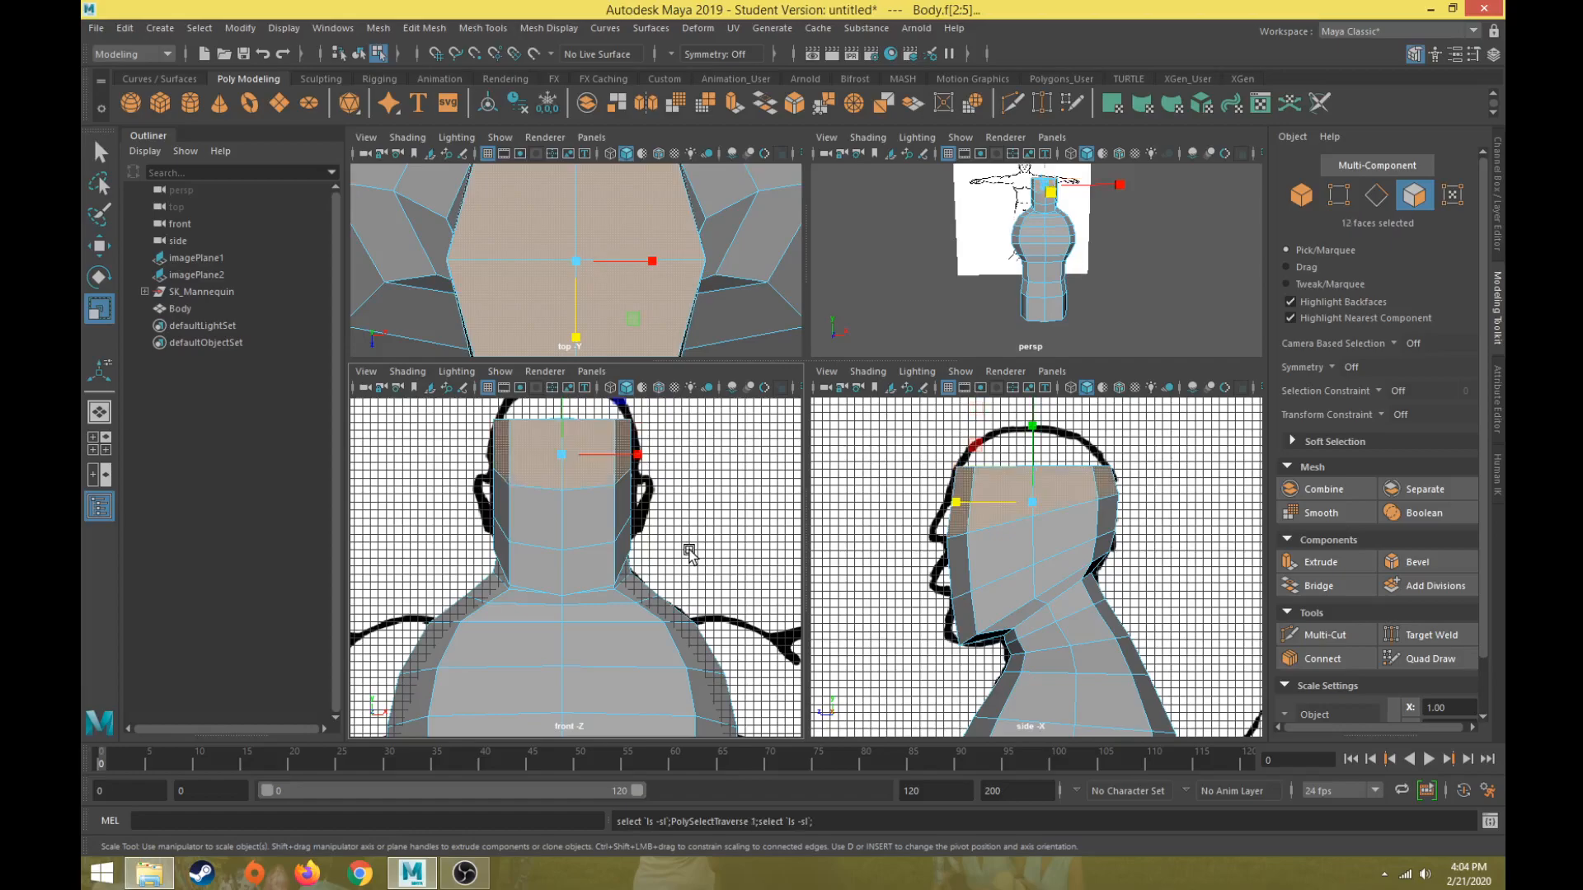
{"action": "key", "text": "shift+period"}
{"action": "key", "text": "shift+period"}
{"action": "key", "text": "shift+comma"}
{"action": "key", "text": "shift+comma"}
{"action": "left_click_drag", "start_coordinate": [639, 456], "coordinate": [649, 457]}
{"action": "key", "text": "ctrl+z"}
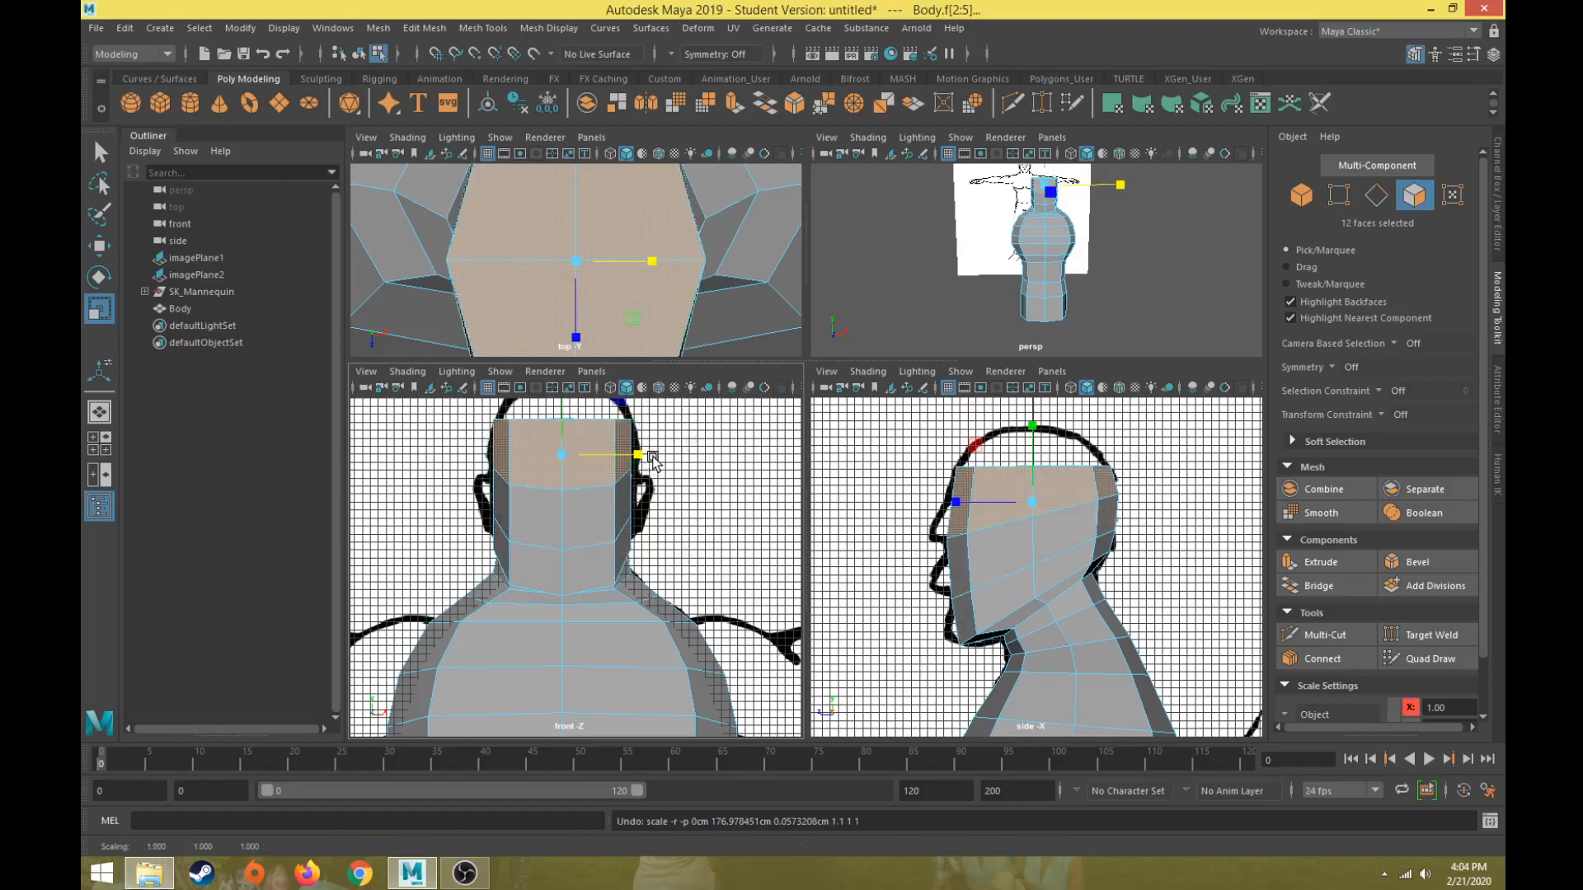
Step: Widen the upper two bands of the head slightly and narrow the topmost faces to follow the front outline
{"action": "key", "text": "shift+comma"}
{"action": "key", "text": "shift+period"}
{"action": "key", "text": "shift+period"}
{"action": "left_click_drag", "start_coordinate": [646, 488], "coordinate": [653, 485]}
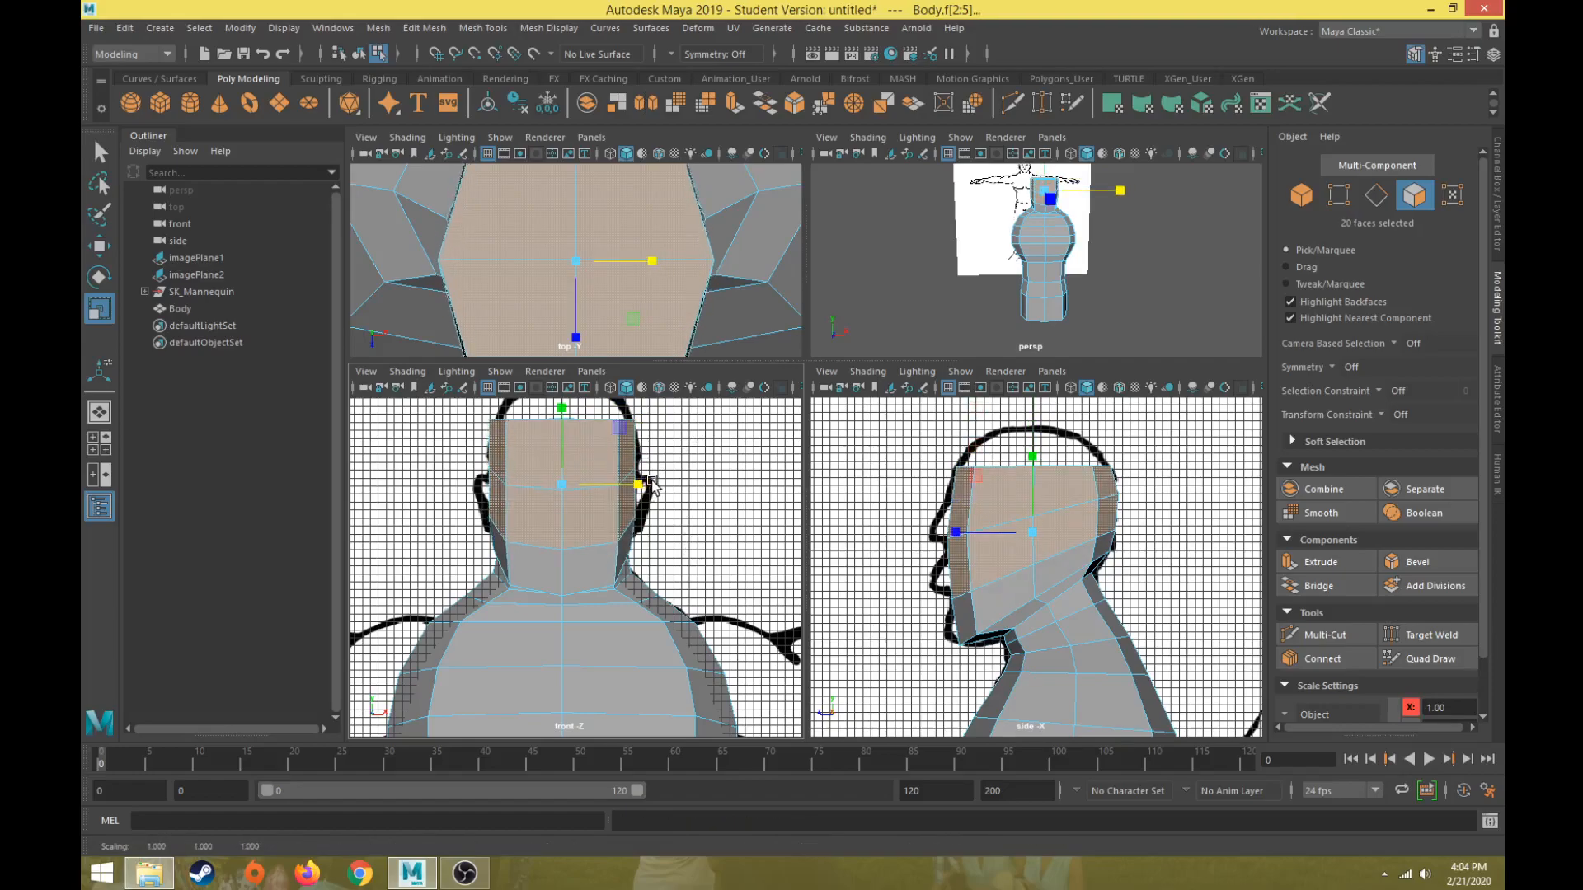
{"action": "key", "text": "shift+comma"}
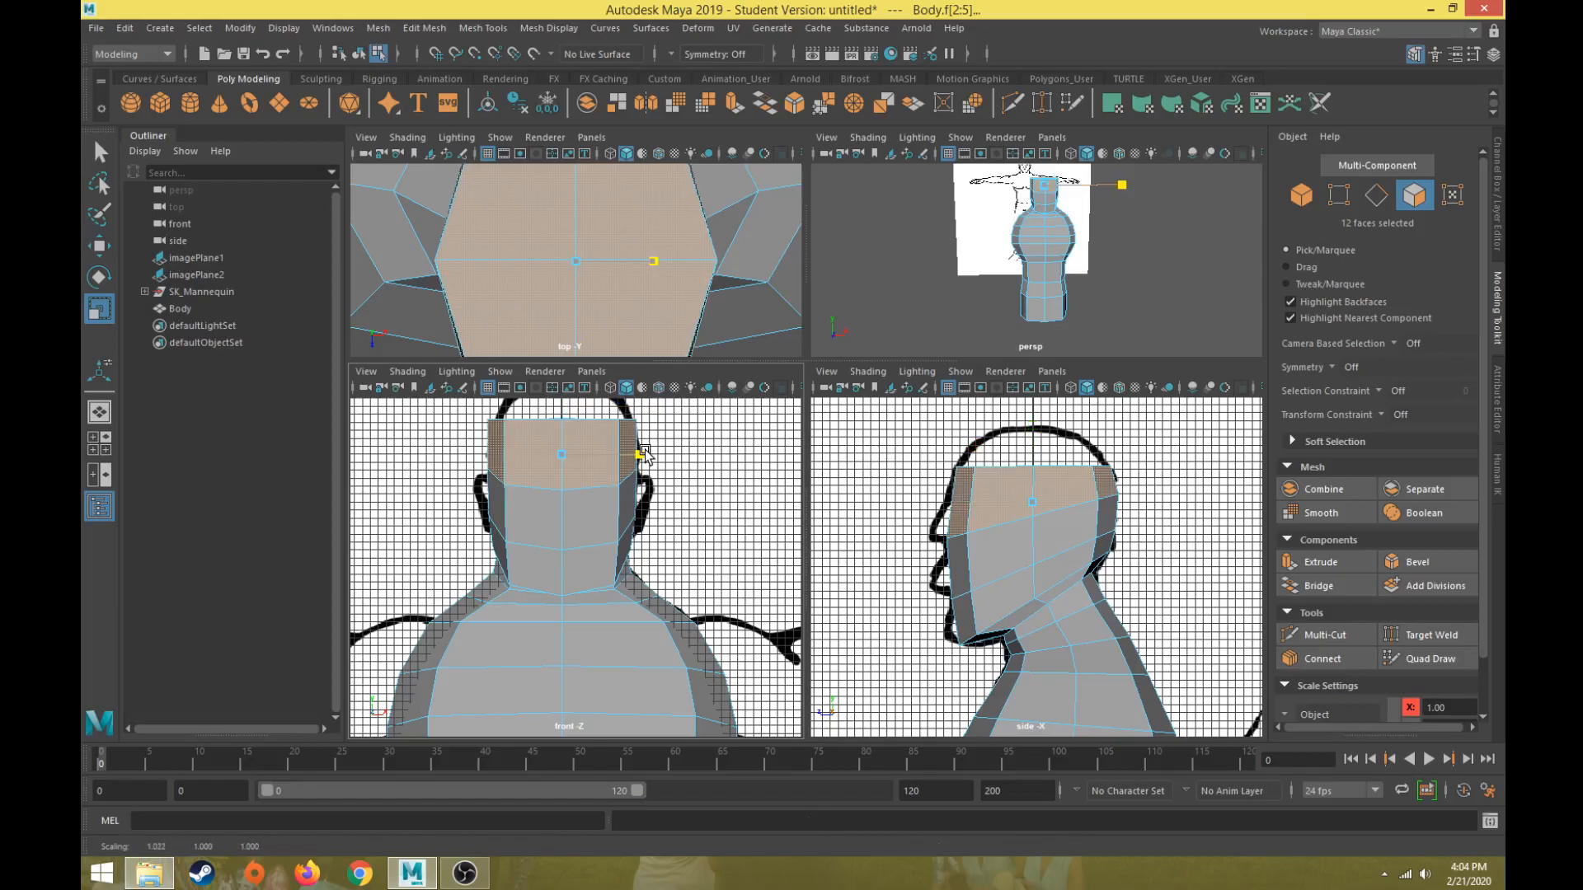
{"action": "key", "text": "shift+comma"}
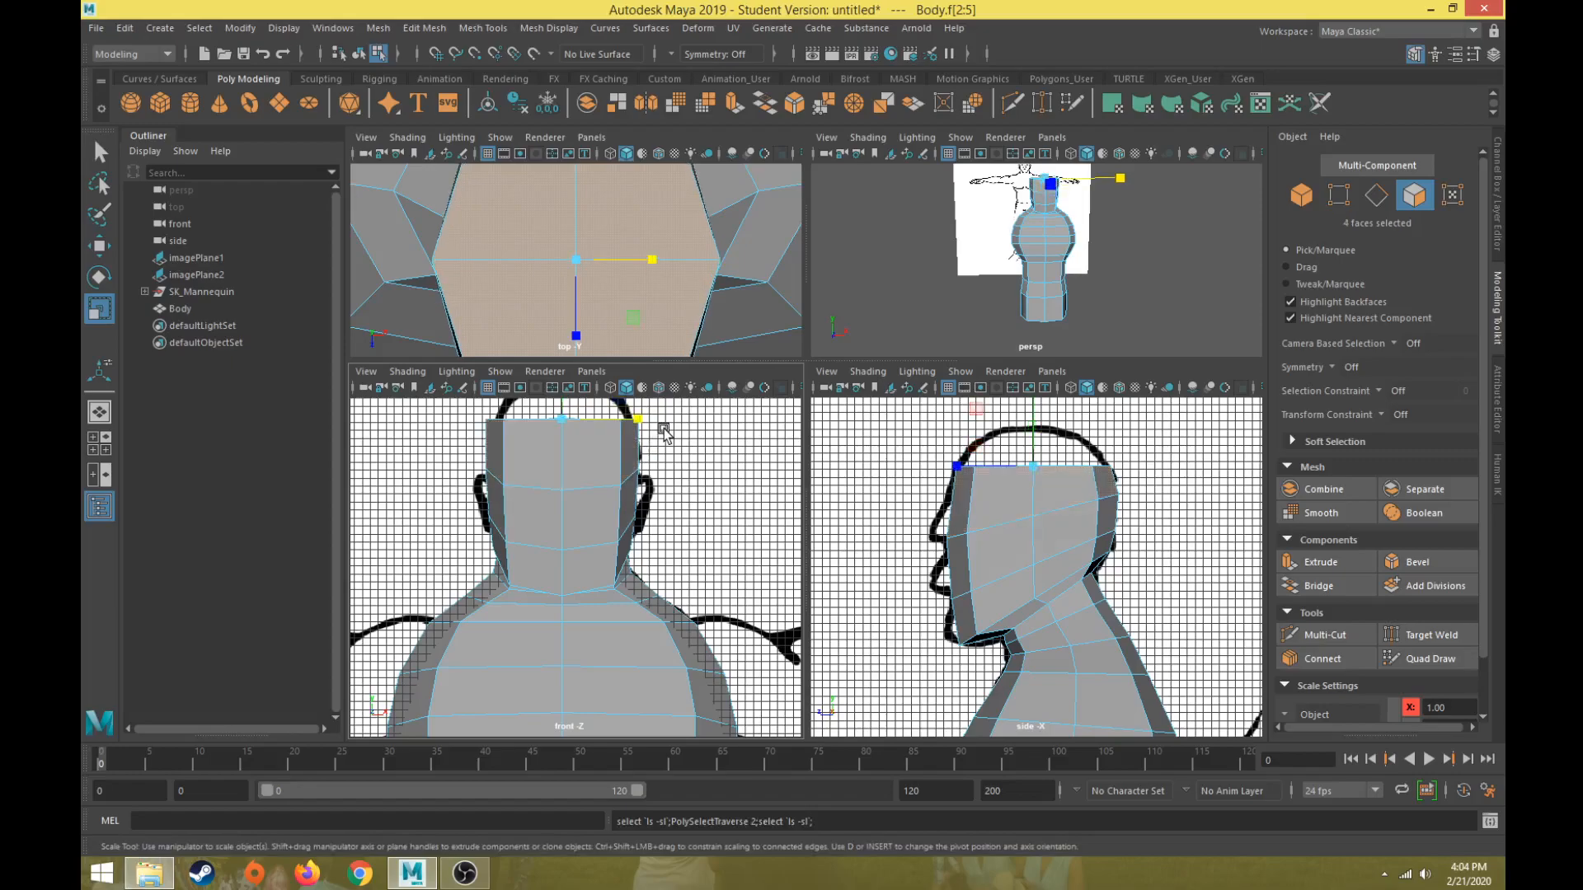
{"action": "left_click_drag", "start_coordinate": [640, 420], "coordinate": [630, 427]}
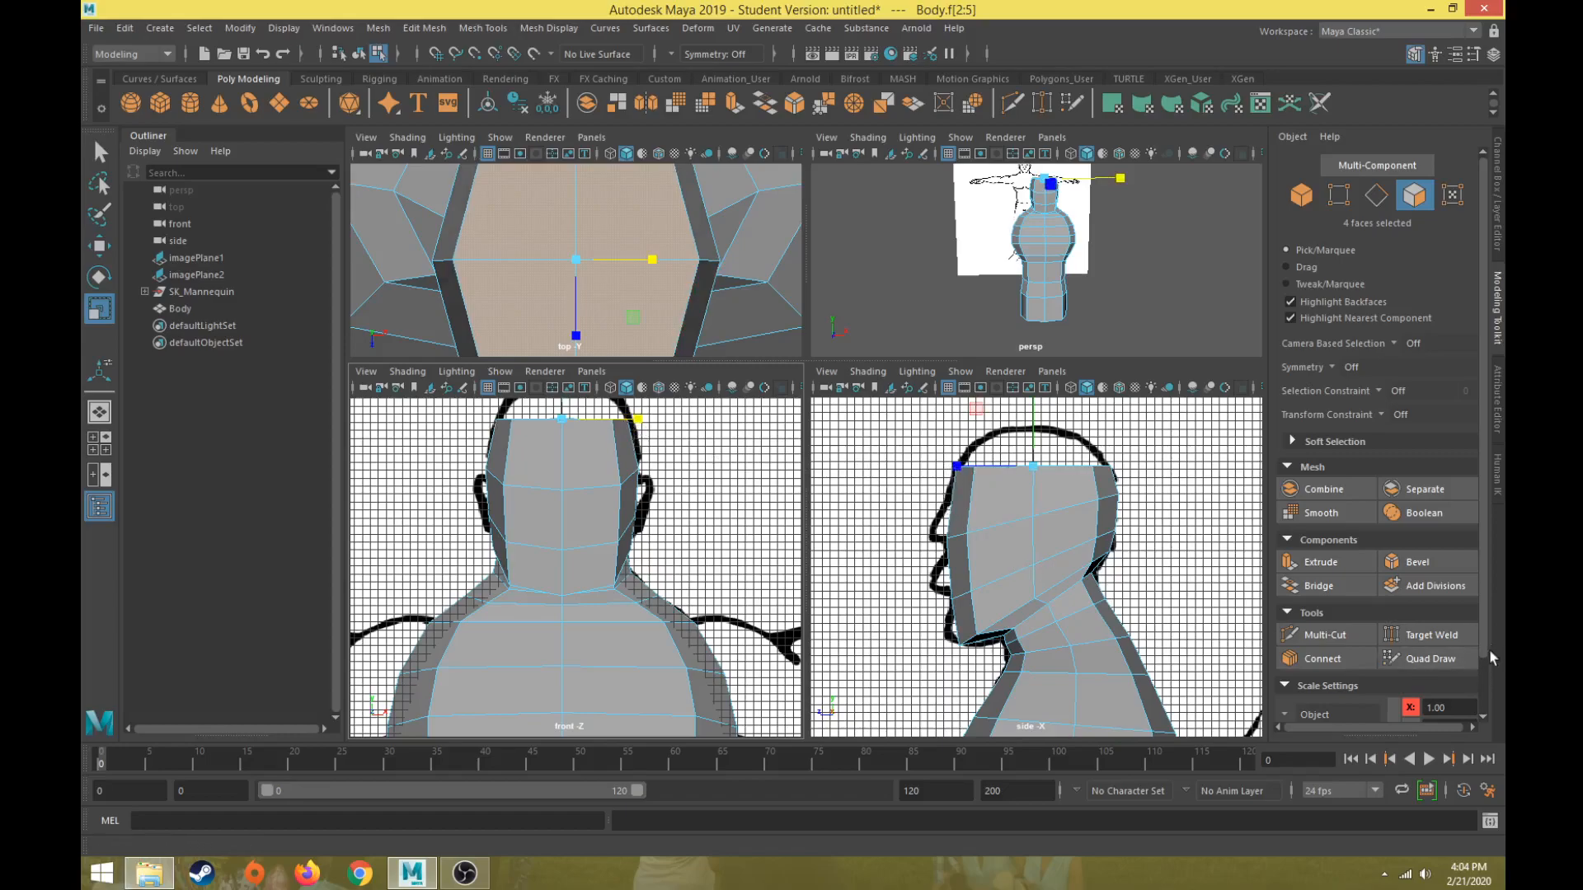
Step: Extrude the top head faces up toward the crown, shorten their depth, and tilt them down toward the back
{"action": "left_click", "coordinate": [1303, 567]}
{"action": "key", "text": "w"}
{"action": "mouse_move", "coordinate": [980, 413]}
{"action": "left_mouse_down"}
{"action": "mouse_move", "coordinate": [991, 393]}
{"action": "mouse_move", "coordinate": [982, 417]}
{"action": "left_mouse_up"}
{"action": "scroll", "coordinate": [1020, 523], "scroll_direction": "up", "scroll_amount": 5}
{"action": "key", "text": "e"}
{"action": "key", "text": "r"}
{"action": "left_click_drag", "start_coordinate": [957, 471], "coordinate": [969, 435]}
{"action": "key", "text": "e"}
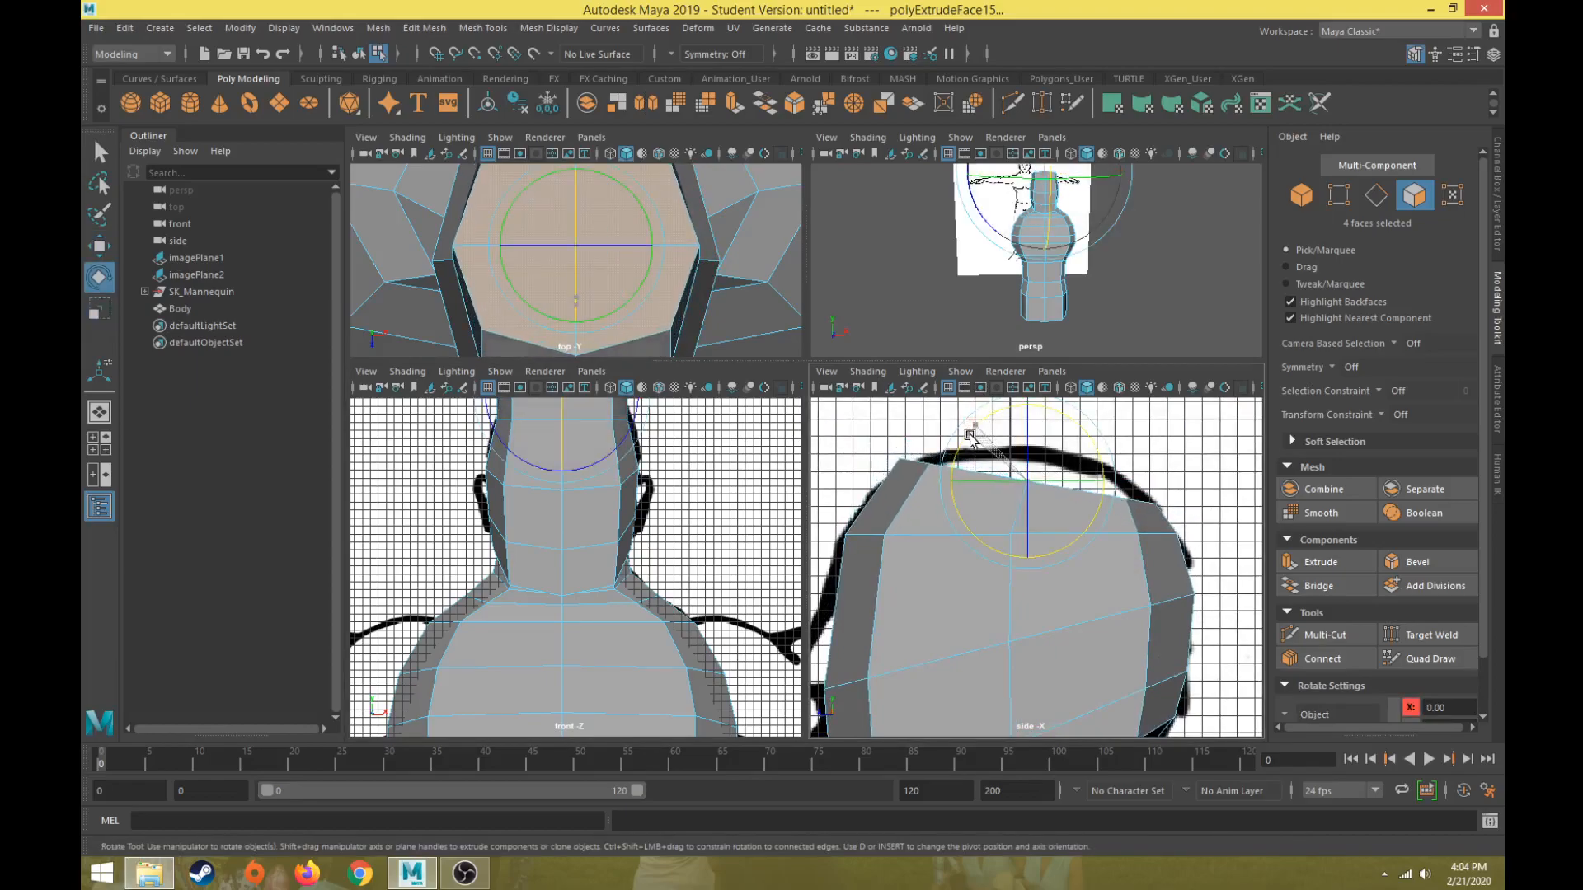
Step: Scale the top head faces inward across their width to match the skull outline in the front view
{"action": "middle_click_drag", "start_coordinate": [729, 473], "coordinate": [696, 608], "text": "alt"}
{"action": "key", "text": "r"}
{"action": "left_click_drag", "start_coordinate": [637, 474], "coordinate": [625, 471]}
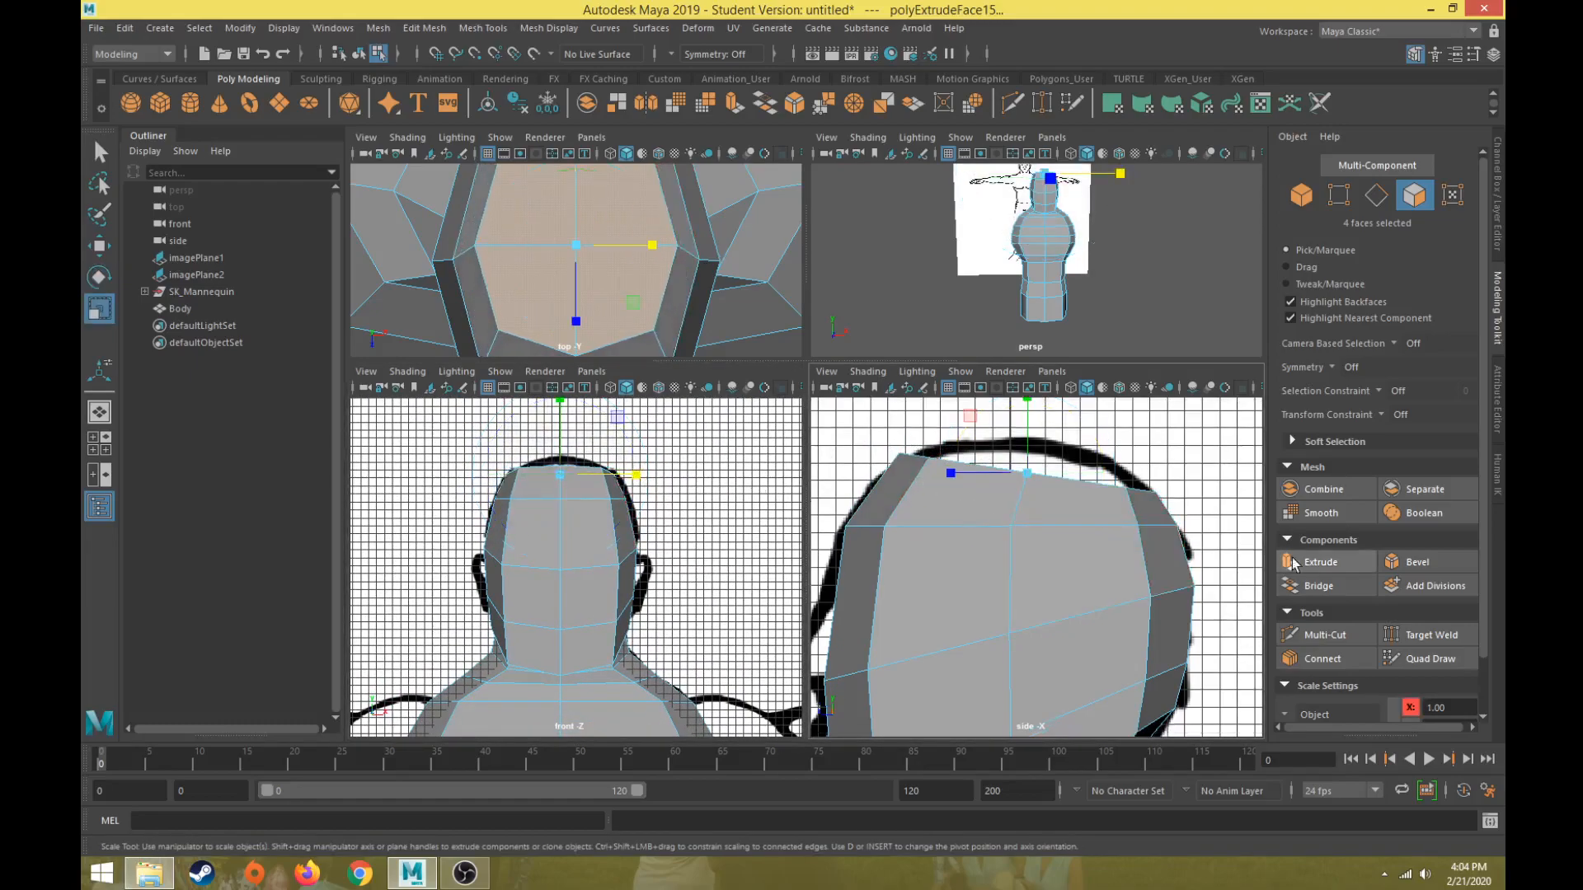
Step: Extrude the crown faces upward, scale them uniformly to about 0.55, and shift them to follow the side outline
{"action": "left_click", "coordinate": [1320, 562]}
{"action": "key", "text": "w"}
{"action": "left_click_drag", "start_coordinate": [954, 418], "coordinate": [971, 393]}
{"action": "key", "text": "e"}
{"action": "key", "text": "r"}
{"action": "middle_click_drag", "start_coordinate": [1041, 247], "coordinate": [1045, 343], "text": "alt"}
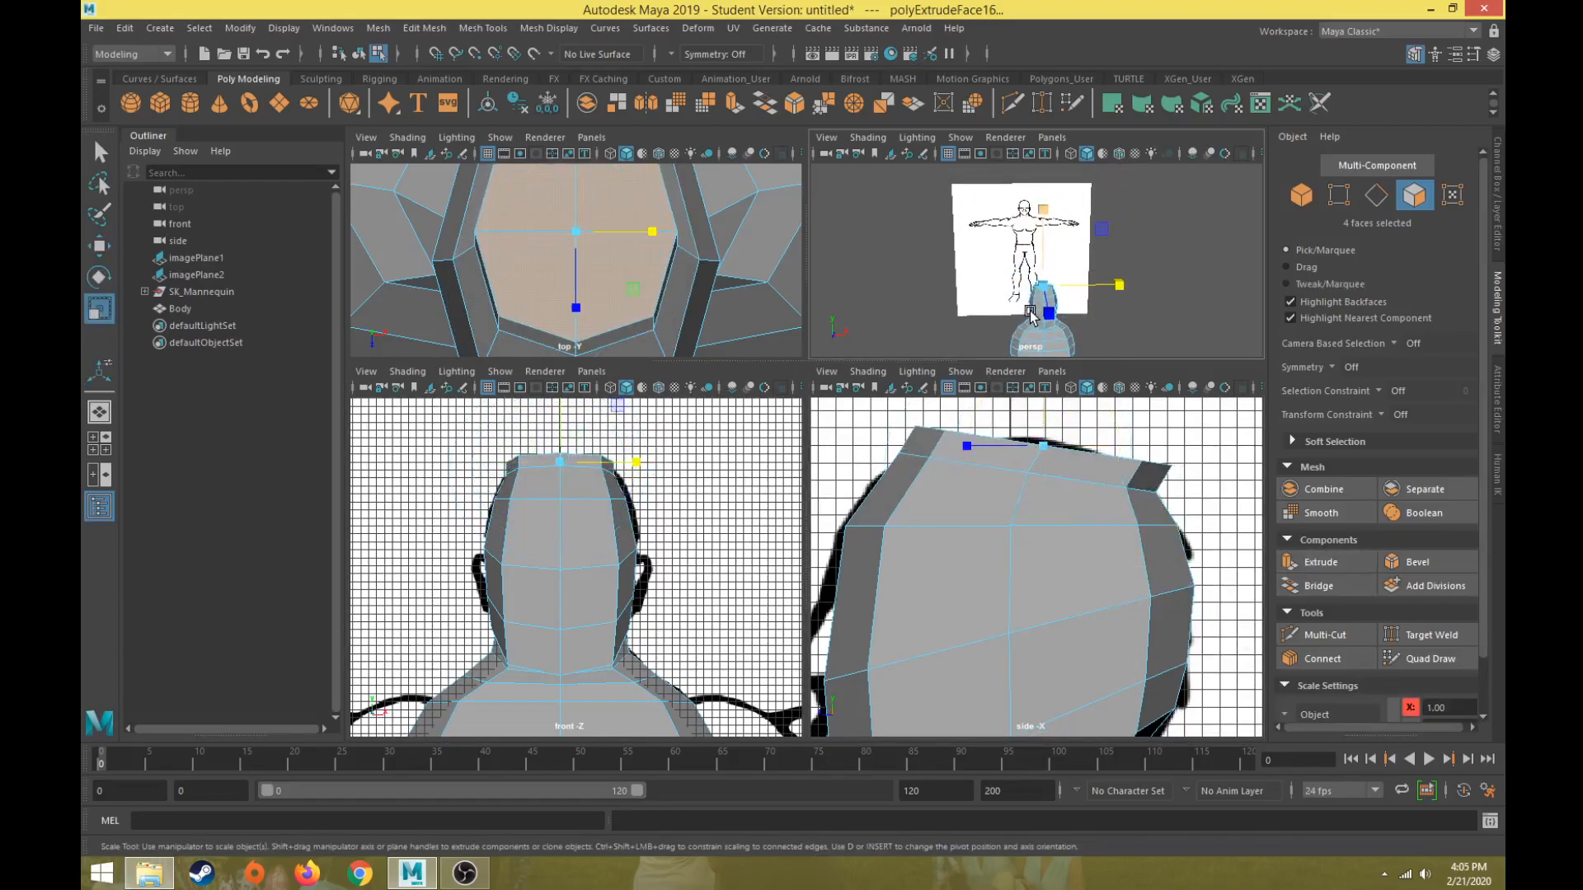
{"action": "scroll", "coordinate": [1045, 329], "scroll_direction": "up", "scroll_amount": 6}
{"action": "left_click_drag", "start_coordinate": [1045, 329], "coordinate": [953, 324], "text": "alt"}
{"action": "middle_click_drag", "start_coordinate": [954, 325], "coordinate": [948, 148], "text": "alt"}
{"action": "middle_click_drag", "start_coordinate": [866, 216], "coordinate": [907, 294], "text": "alt"}
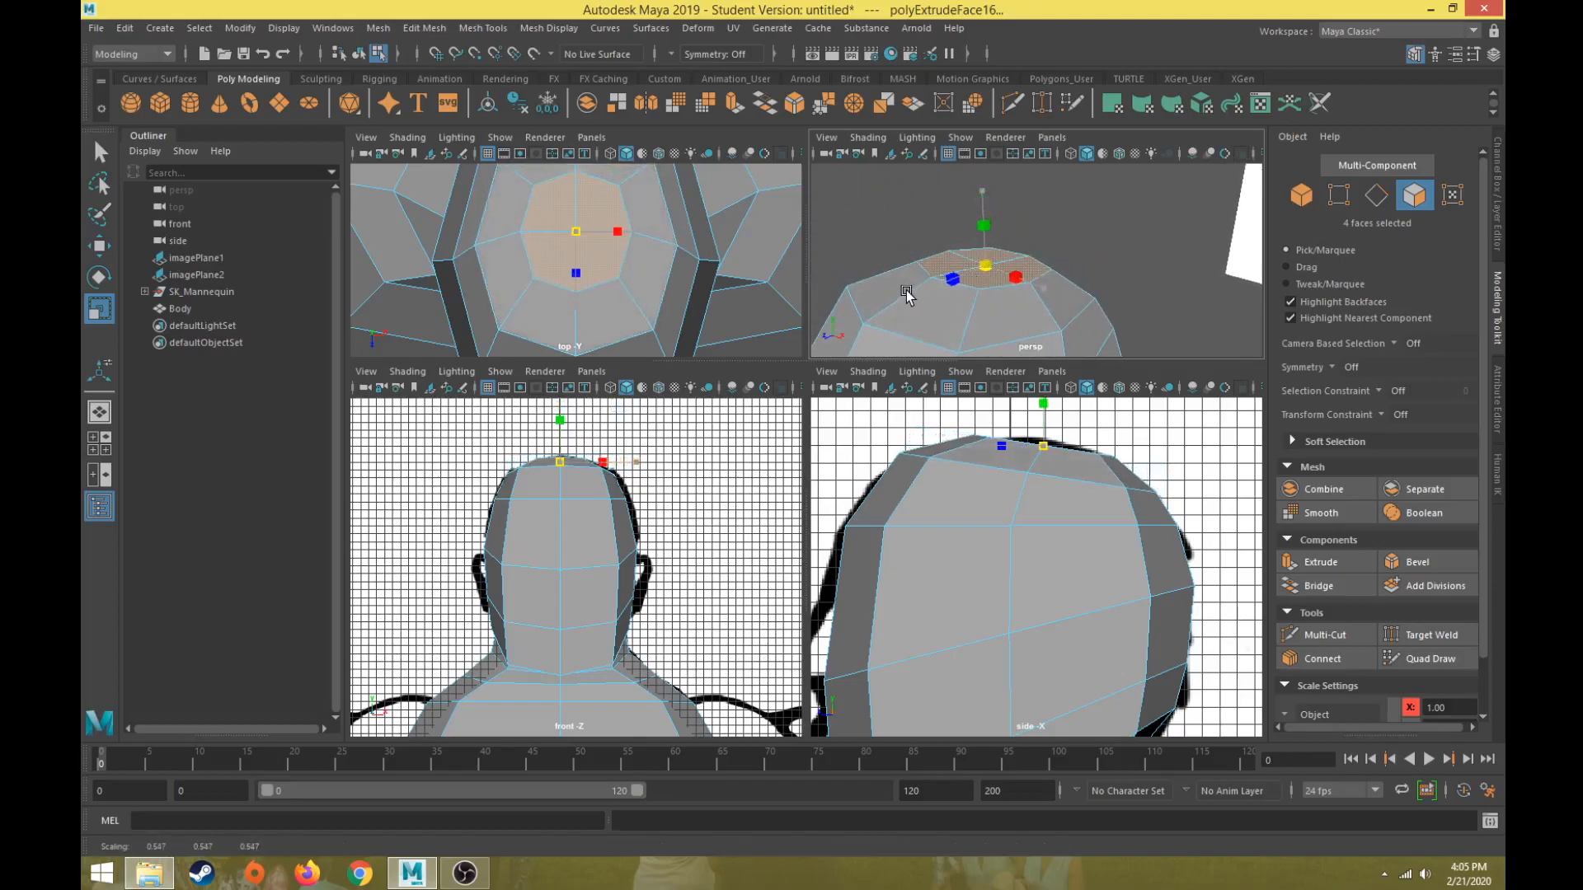
{"action": "key", "text": "w"}
{"action": "left_click_drag", "start_coordinate": [1007, 428], "coordinate": [996, 441]}
{"action": "left_click_drag", "start_coordinate": [751, 489], "coordinate": [639, 490], "text": "alt"}
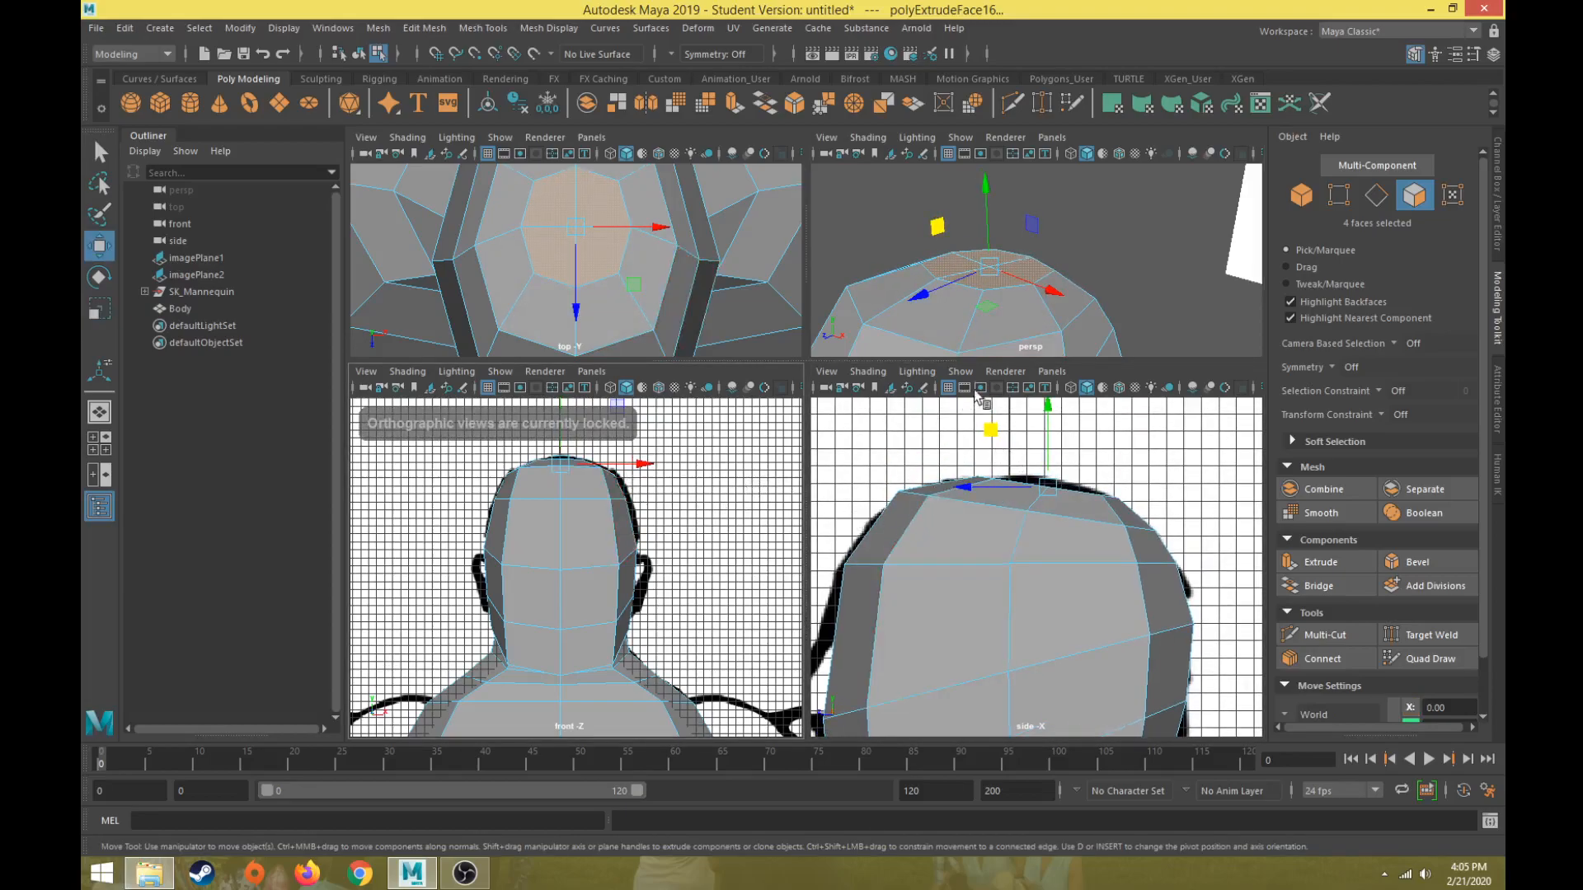
Step: Extrude the crown faces slightly up again and shrink them uniformly to about half size
{"action": "left_click", "coordinate": [1321, 561]}
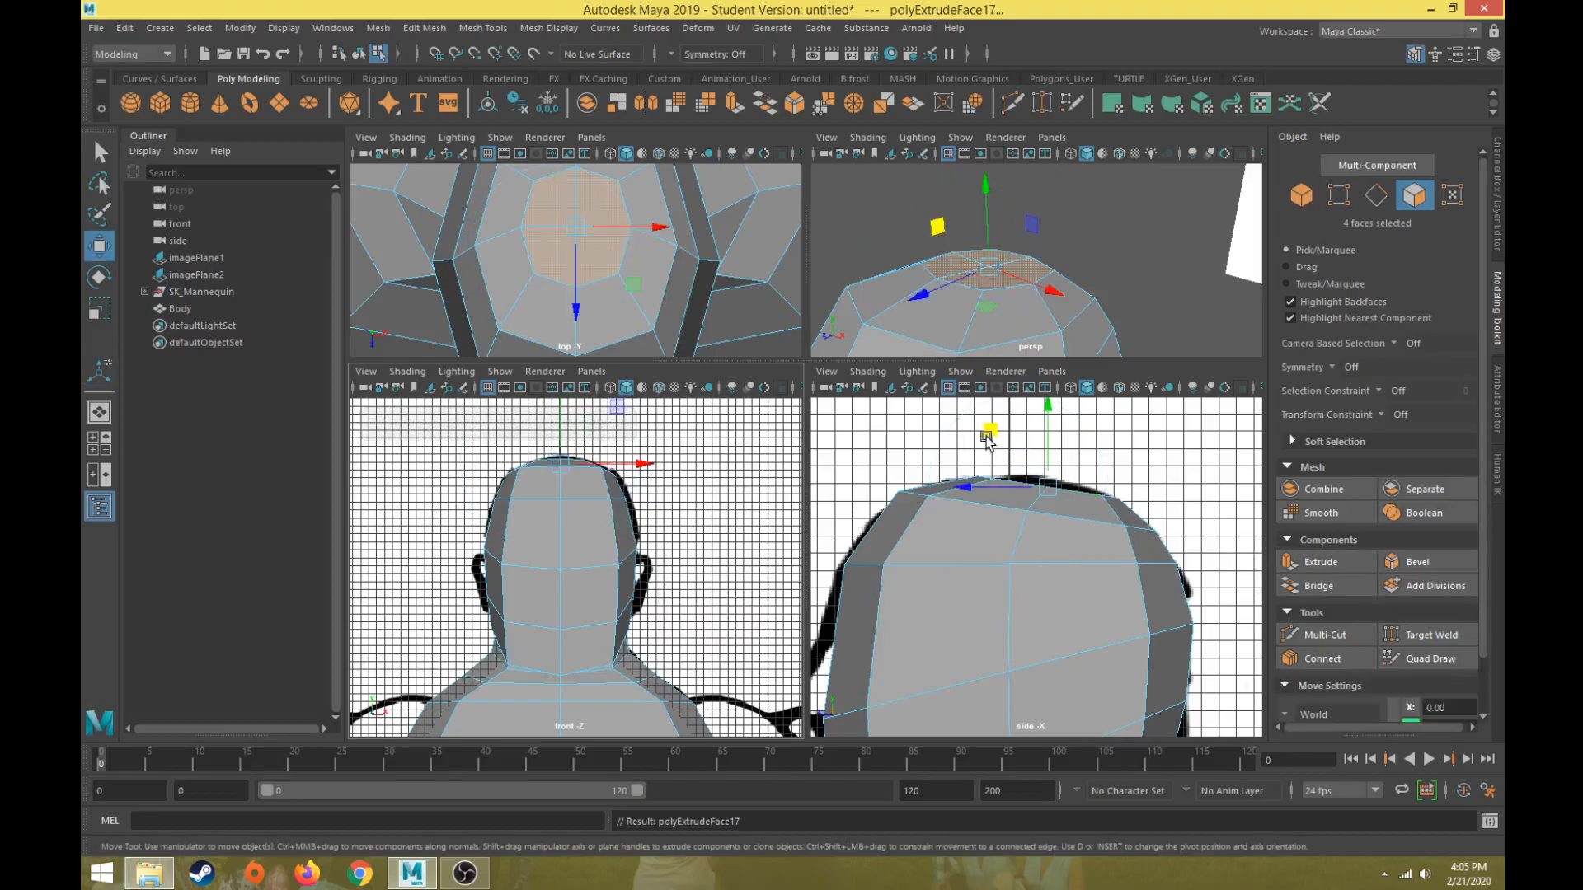
{"action": "left_click_drag", "start_coordinate": [987, 440], "coordinate": [1000, 417]}
{"action": "key", "text": "r"}
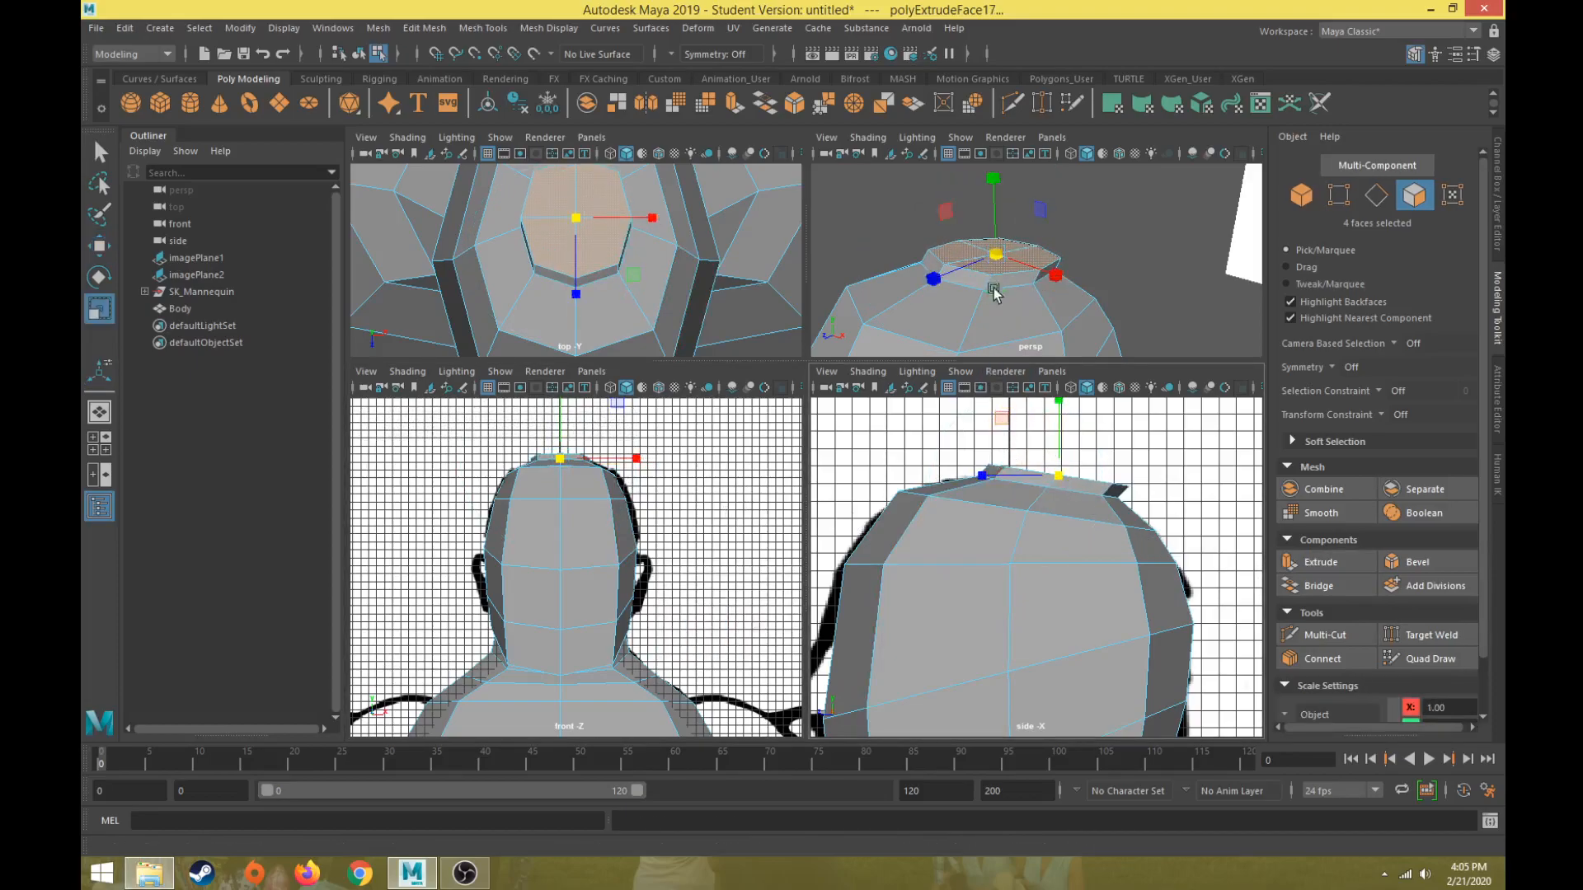
{"action": "left_click_drag", "start_coordinate": [996, 251], "coordinate": [956, 282]}
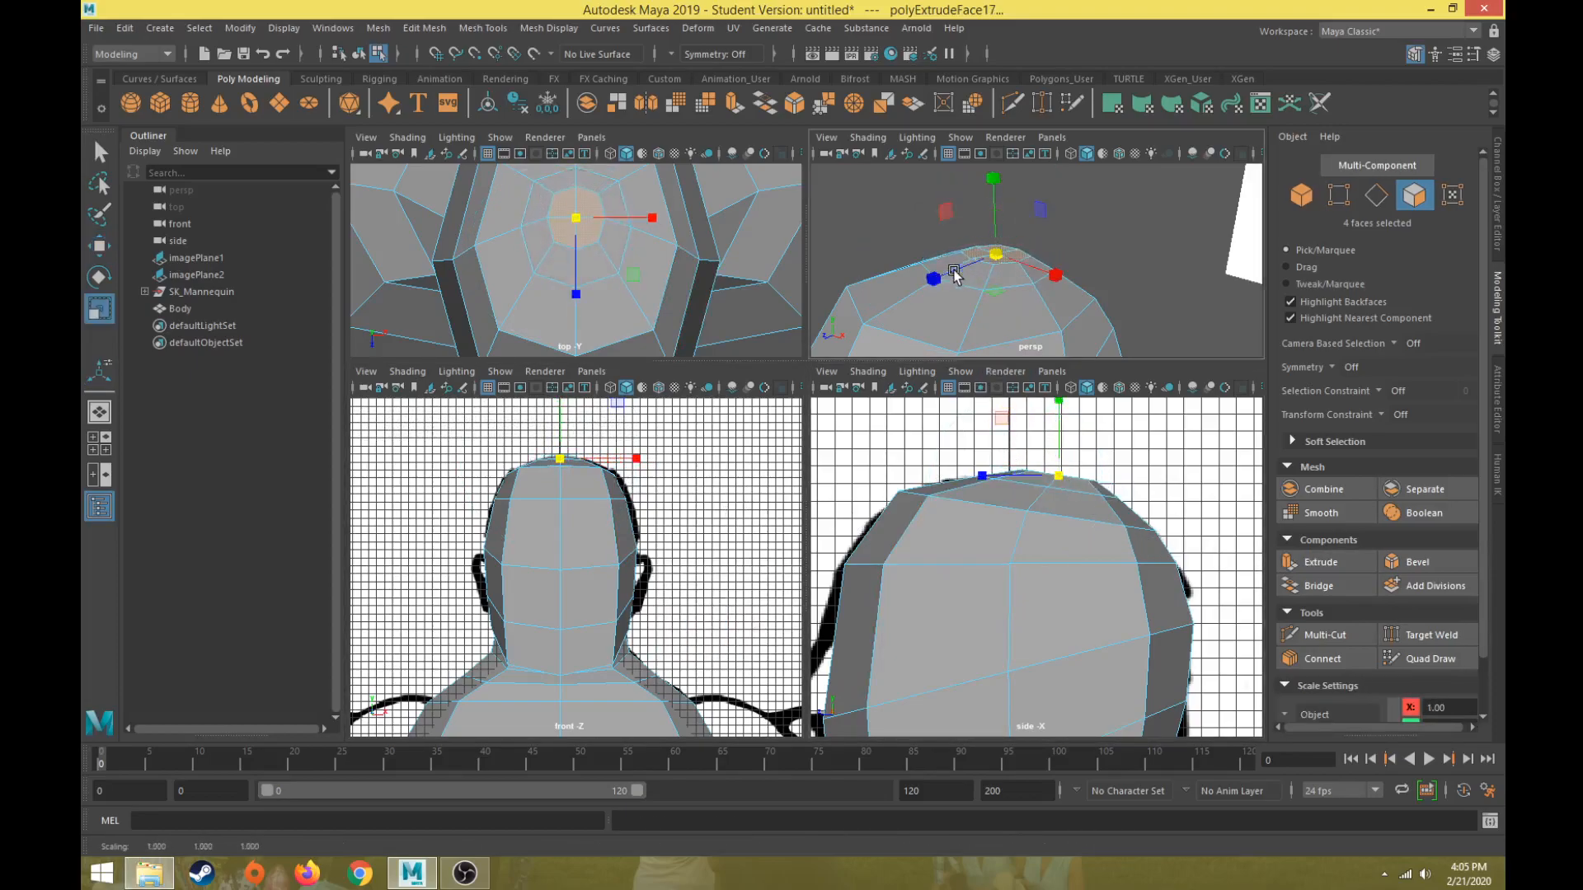
Step: Tilt the small crown faces and move them to about Y 186.5, Z -2.8 to round off the head's top
{"action": "key", "text": "space"}
{"action": "scroll", "coordinate": [846, 492], "scroll_direction": "down", "scroll_amount": 5}
{"action": "key", "text": "space"}
{"action": "left_click_drag", "start_coordinate": [848, 492], "coordinate": [917, 412], "text": "alt"}
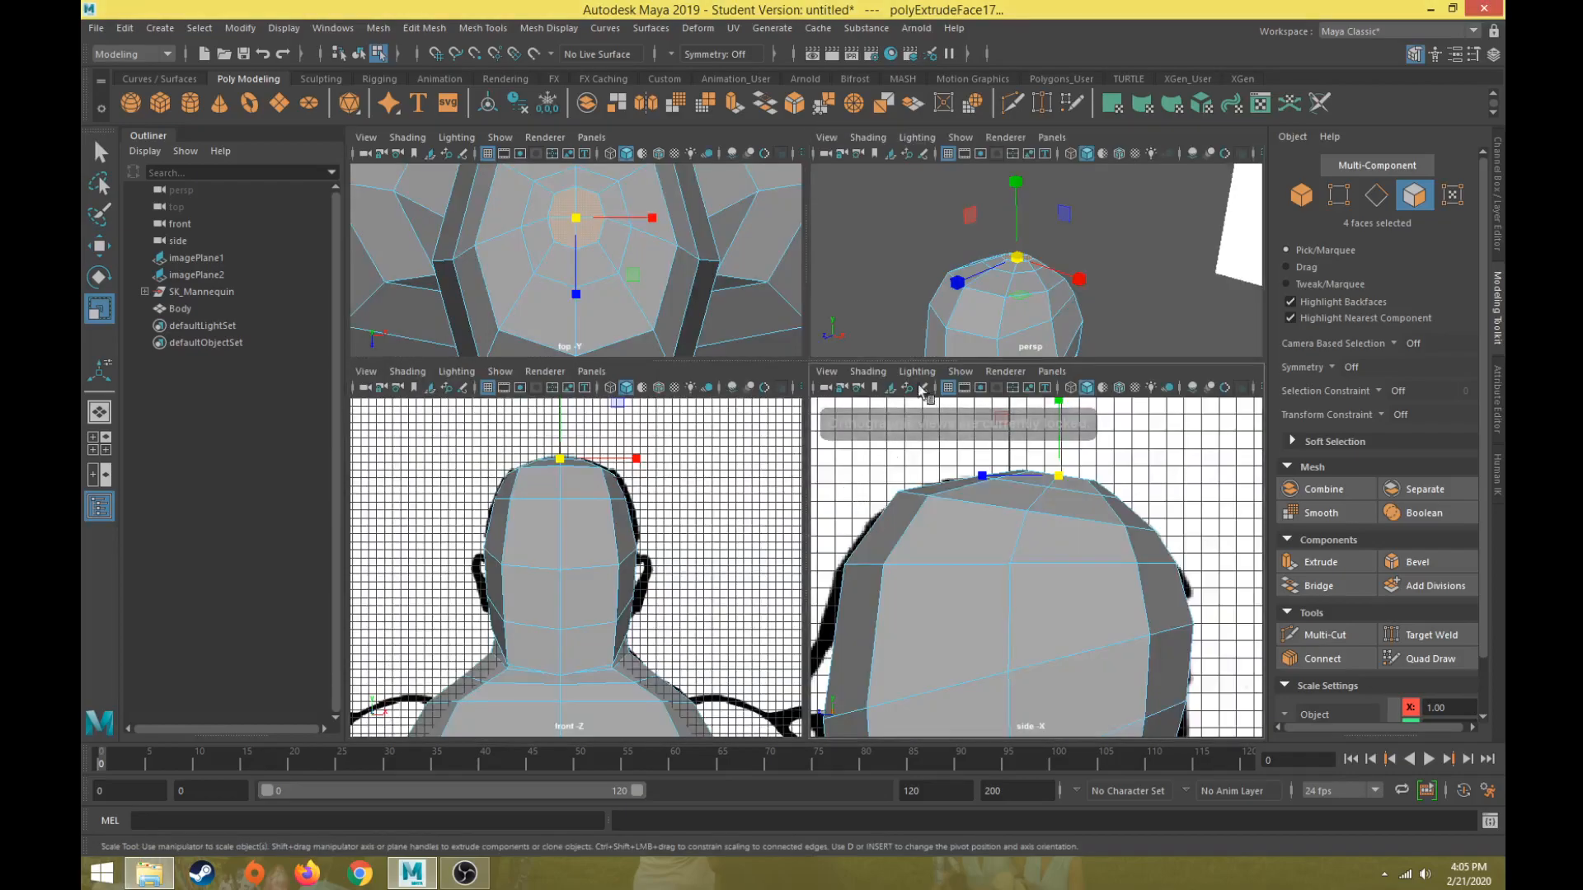
{"action": "key", "text": "space"}
{"action": "left_click_drag", "start_coordinate": [918, 324], "coordinate": [728, 442], "text": "alt"}
{"action": "scroll", "coordinate": [855, 379], "scroll_direction": "up", "scroll_amount": 5}
{"action": "middle_click_drag", "start_coordinate": [728, 442], "coordinate": [866, 485], "text": "alt"}
{"action": "key", "text": "e"}
{"action": "left_click_drag", "start_coordinate": [867, 484], "coordinate": [784, 336], "text": "alt"}
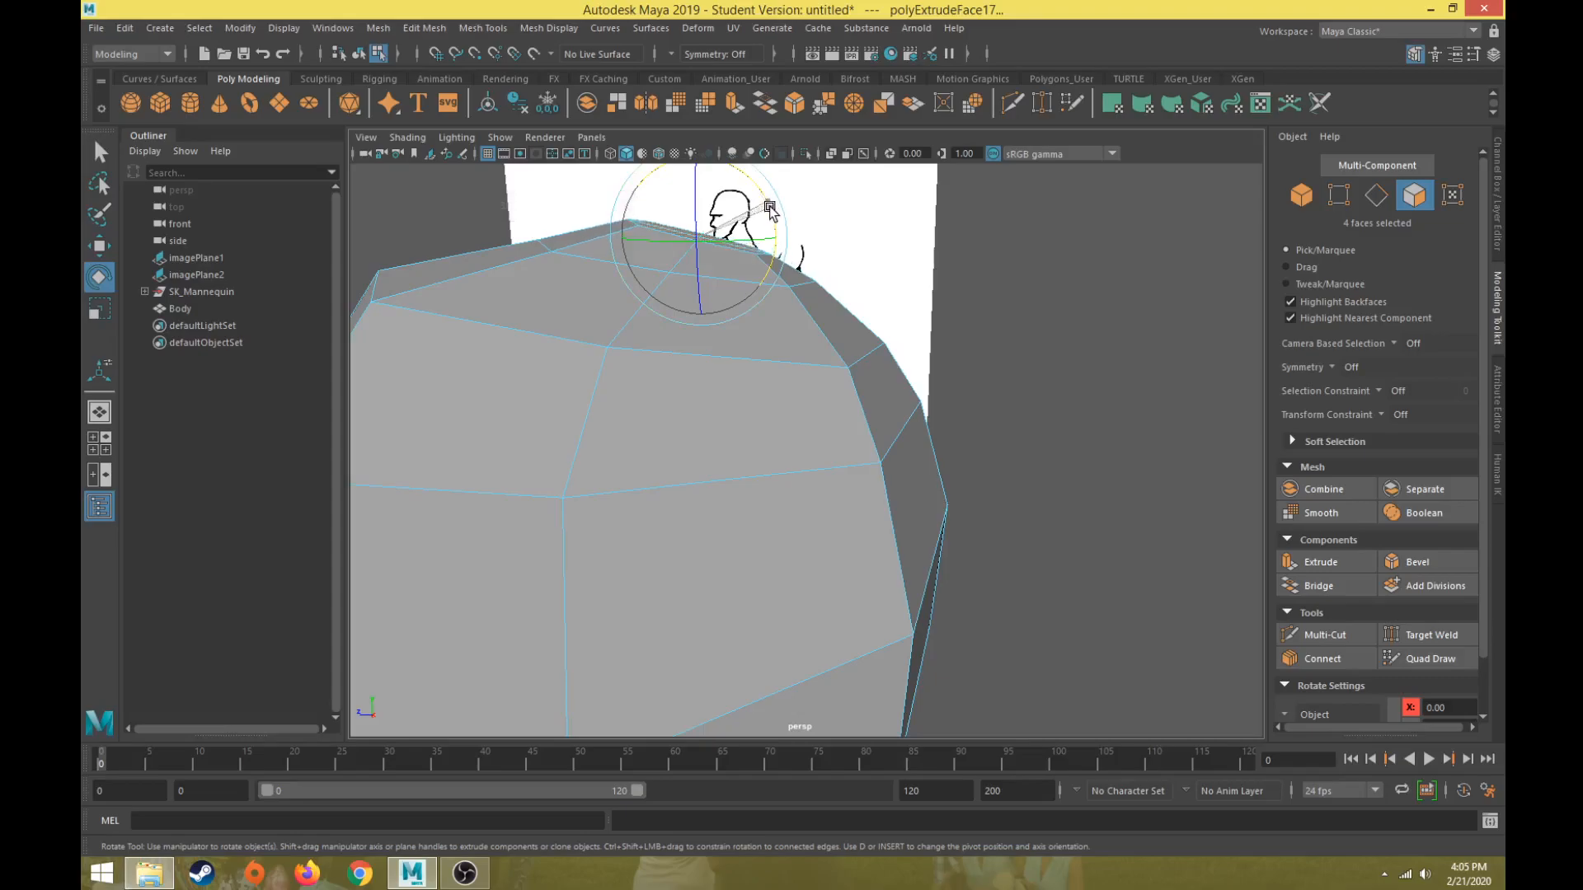
{"action": "left_click_drag", "start_coordinate": [769, 211], "coordinate": [793, 299], "text": "alt"}
{"action": "left_click_drag", "start_coordinate": [717, 403], "coordinate": [965, 467], "text": "alt"}
{"action": "left_click_drag", "start_coordinate": [1072, 478], "coordinate": [813, 441]}
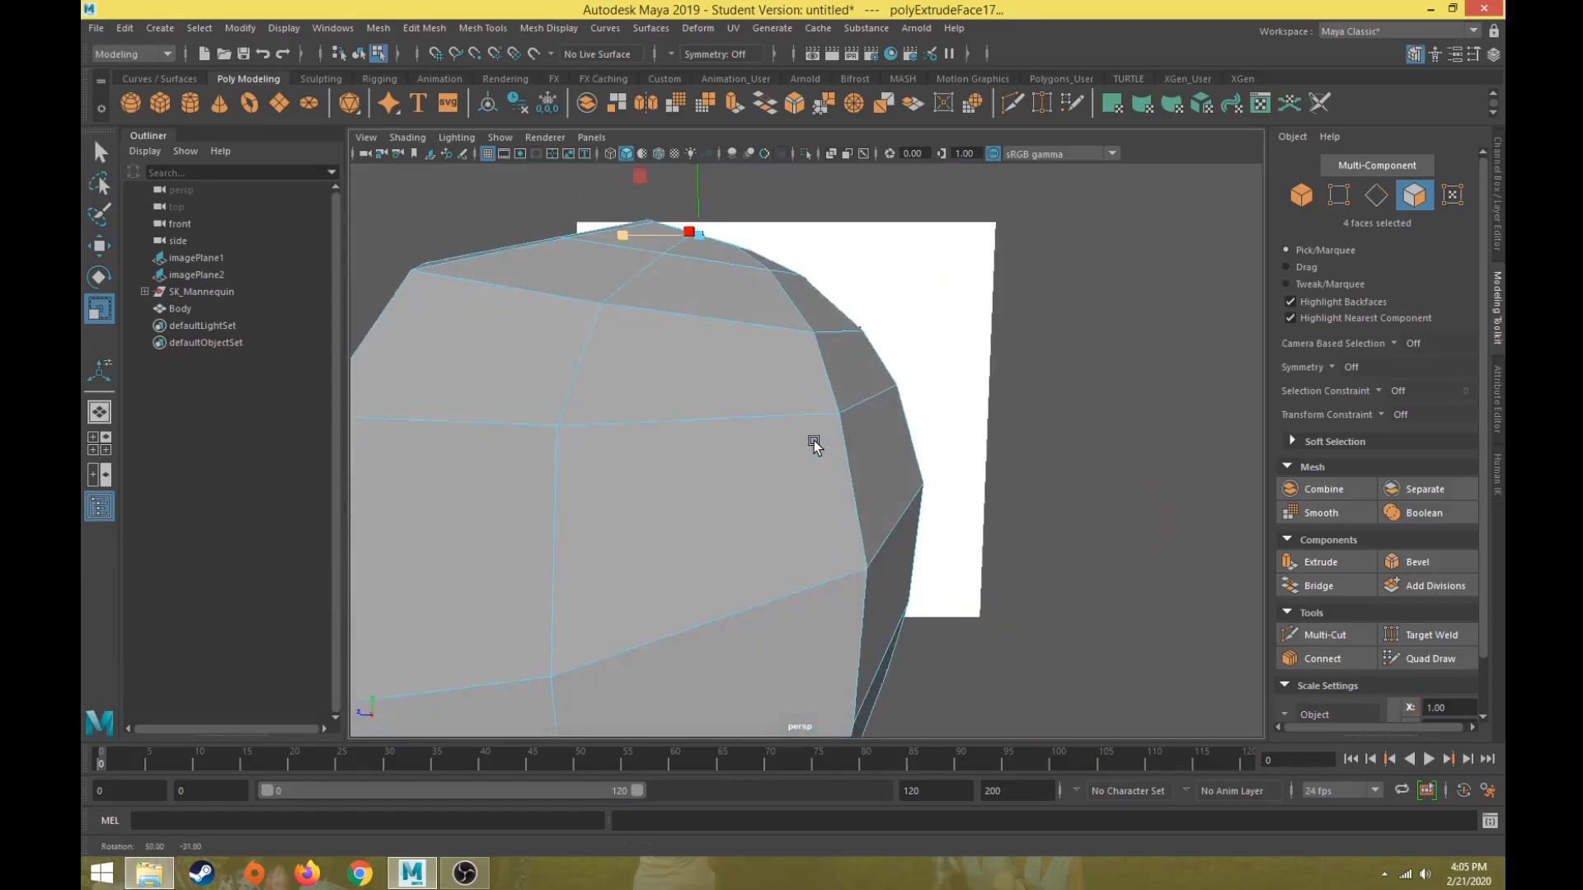
{"action": "key", "text": "e"}
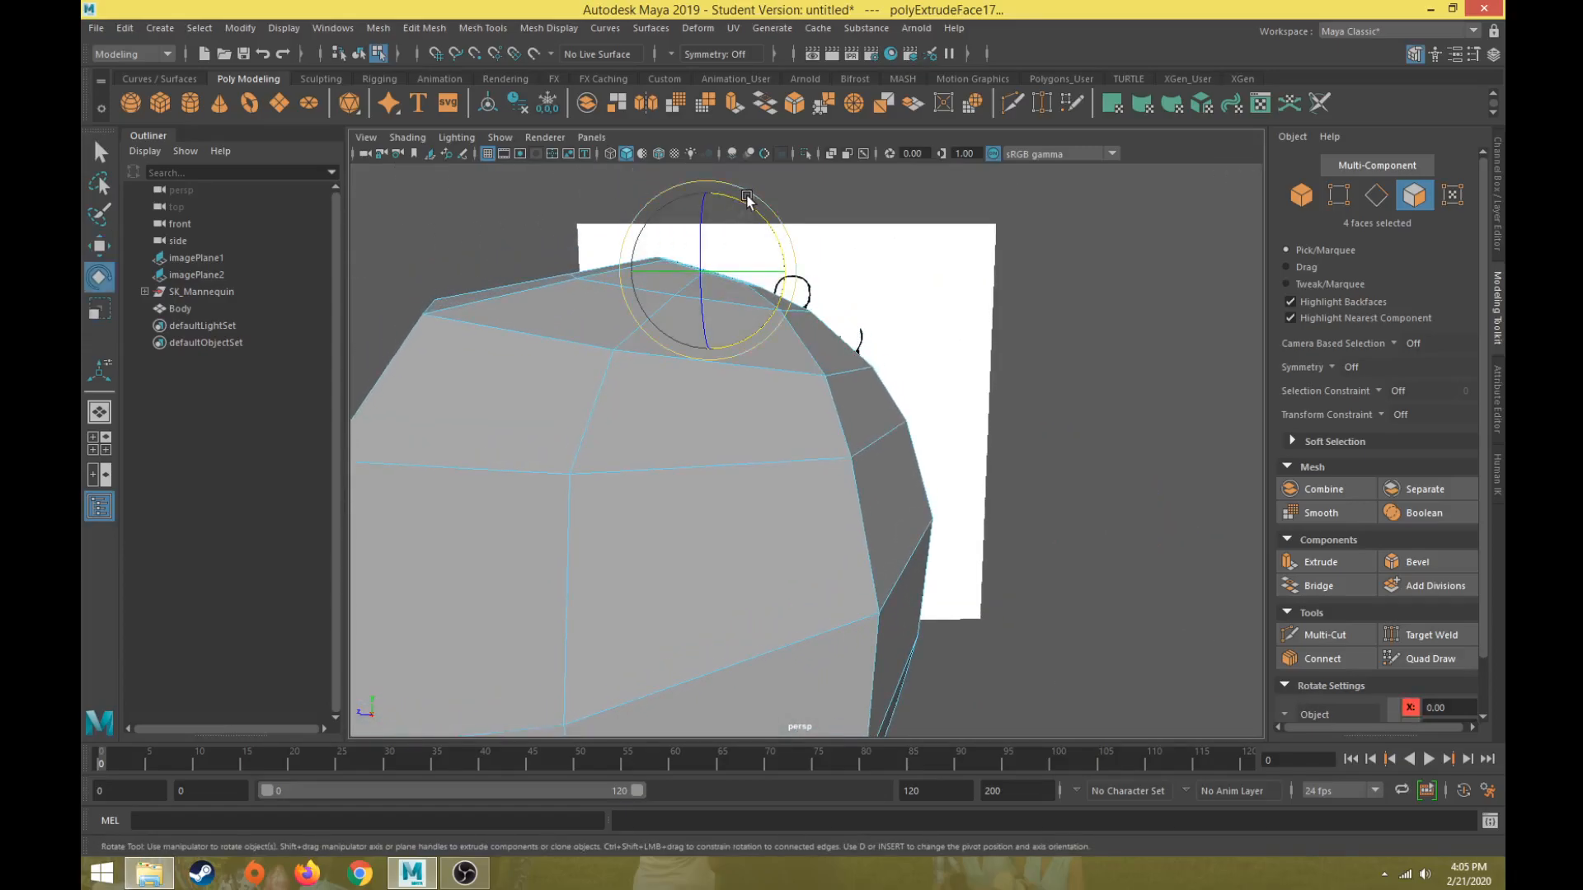
{"action": "key", "text": "w"}
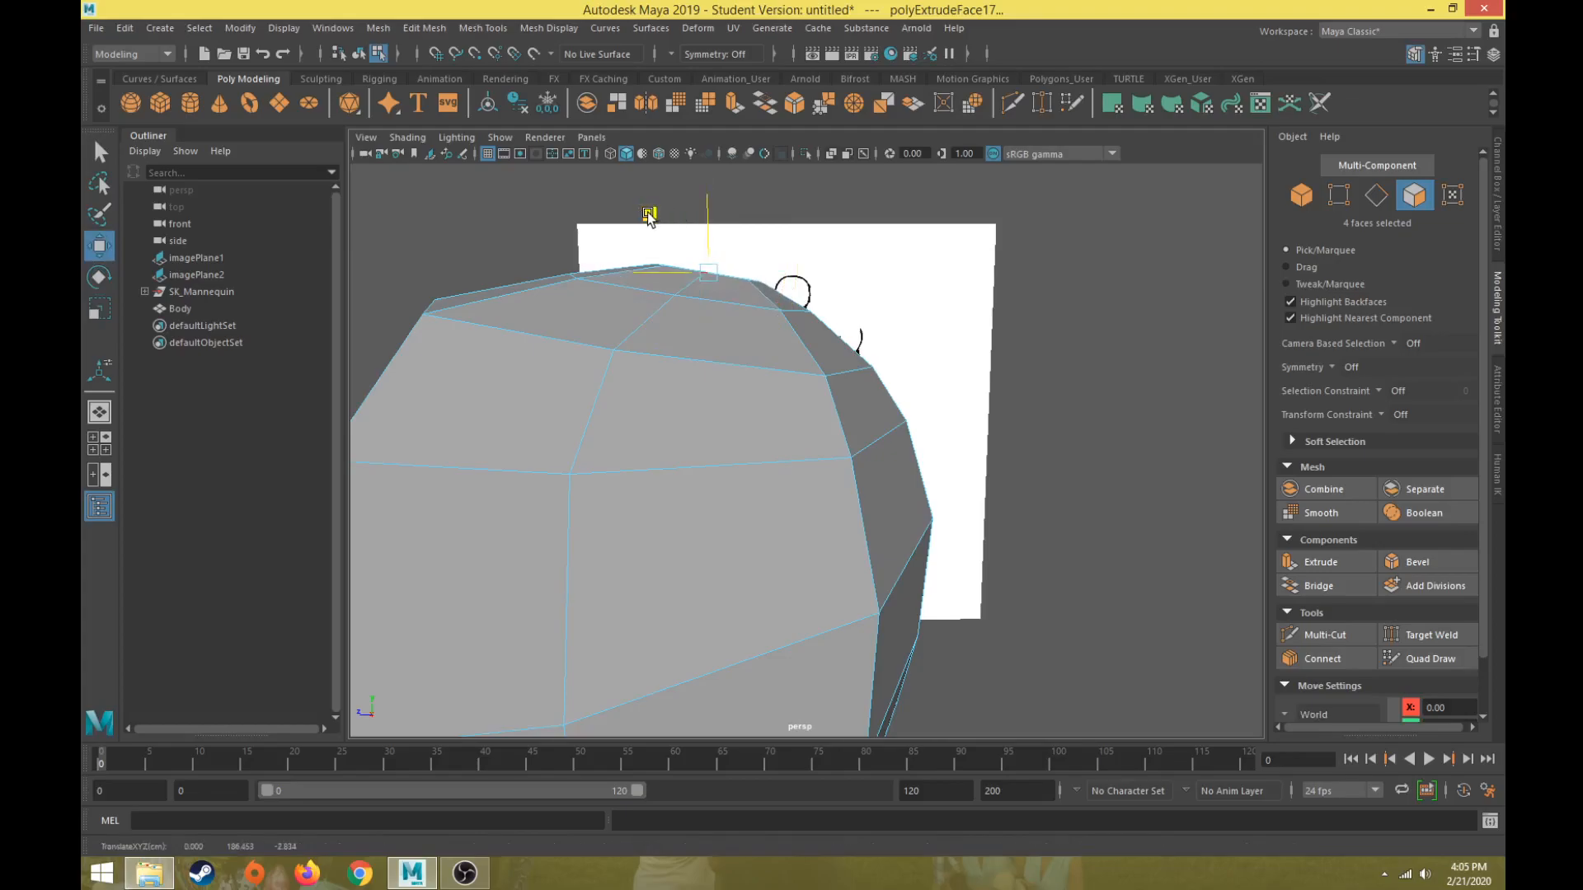
Step: Return the Body mesh to object mode with the whole figure in the perspective view
{"action": "scroll", "coordinate": [853, 532], "scroll_direction": "down", "scroll_amount": 5}
{"action": "left_click_drag", "start_coordinate": [854, 531], "coordinate": [924, 470], "text": "alt"}
{"action": "right_click_drag", "start_coordinate": [845, 310], "coordinate": [897, 293]}
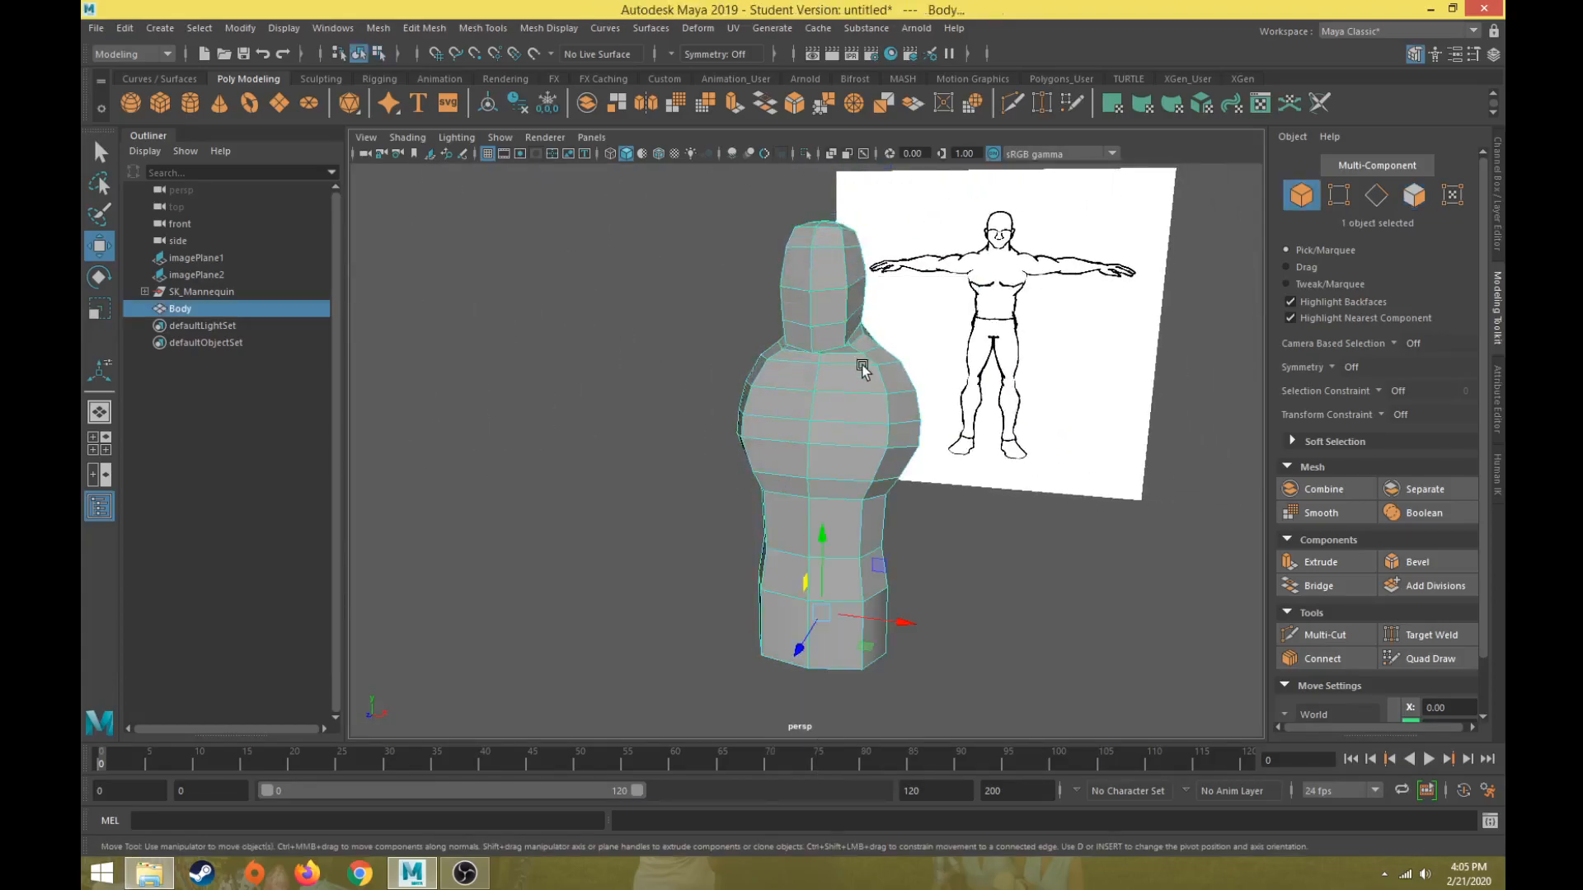